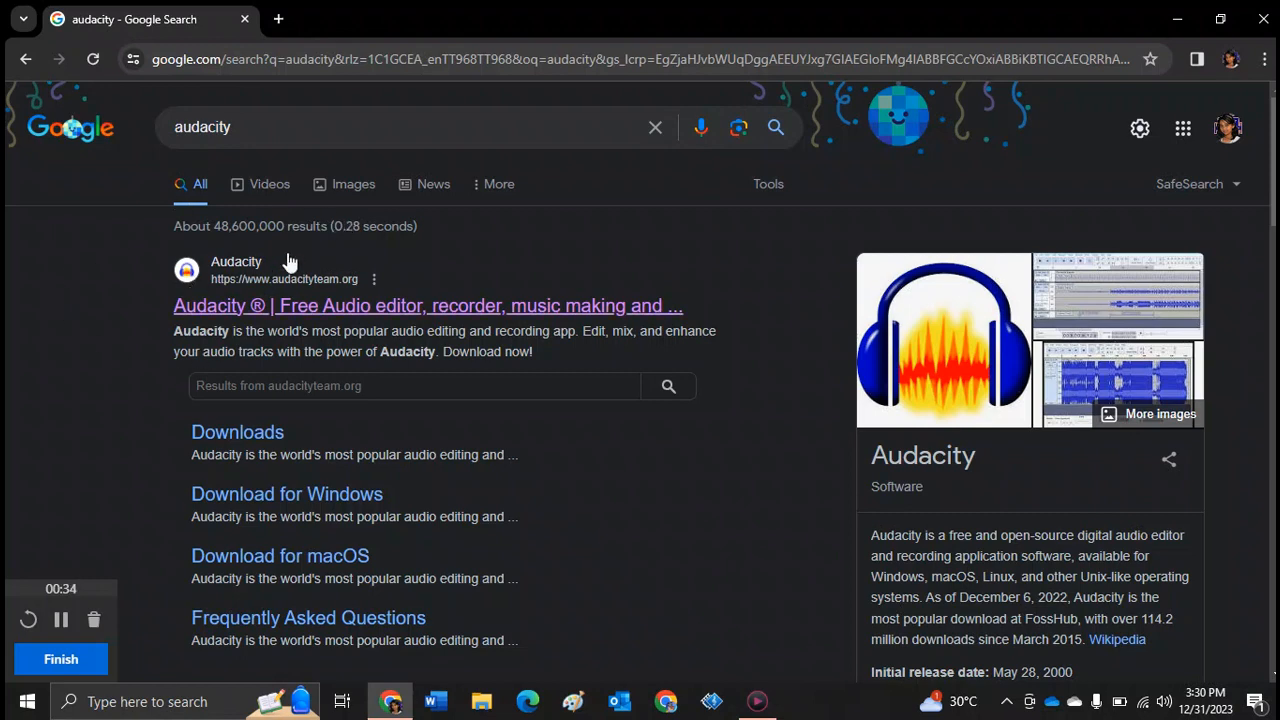
- Open the official Audacity website from the search results to view its download page, and close the browser
left_click(219, 312)
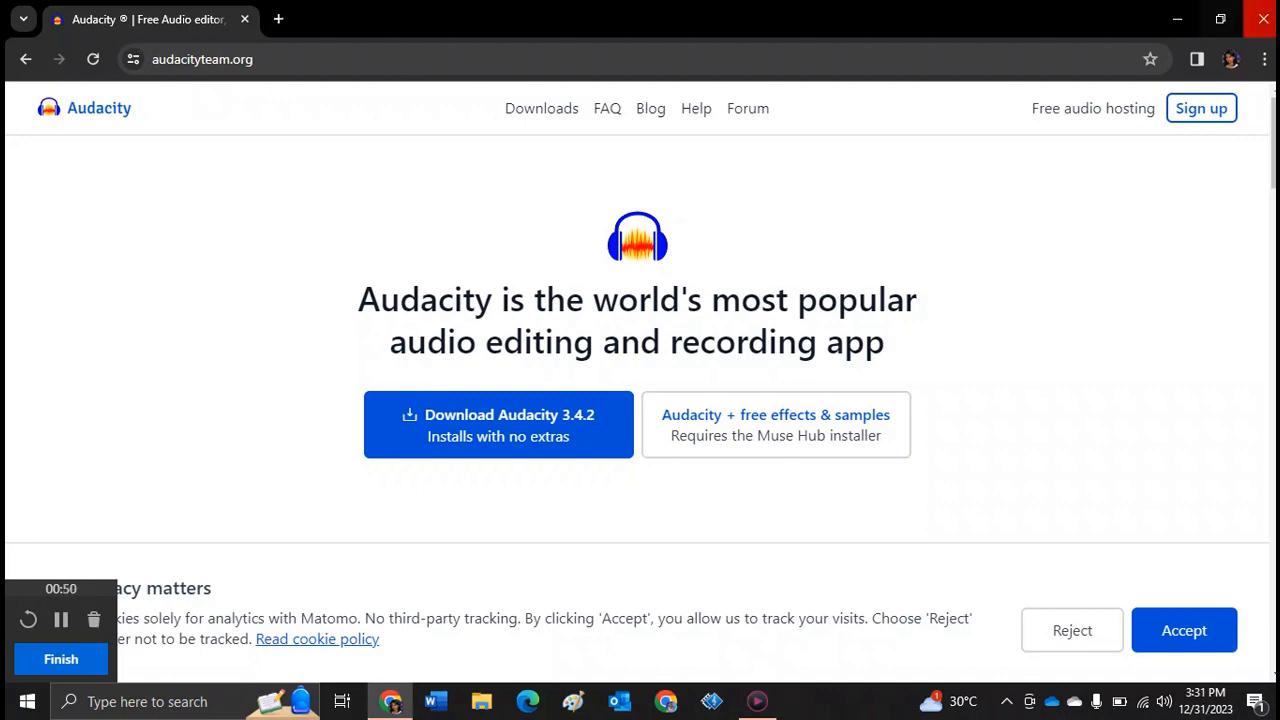
left_click(1259, 16)
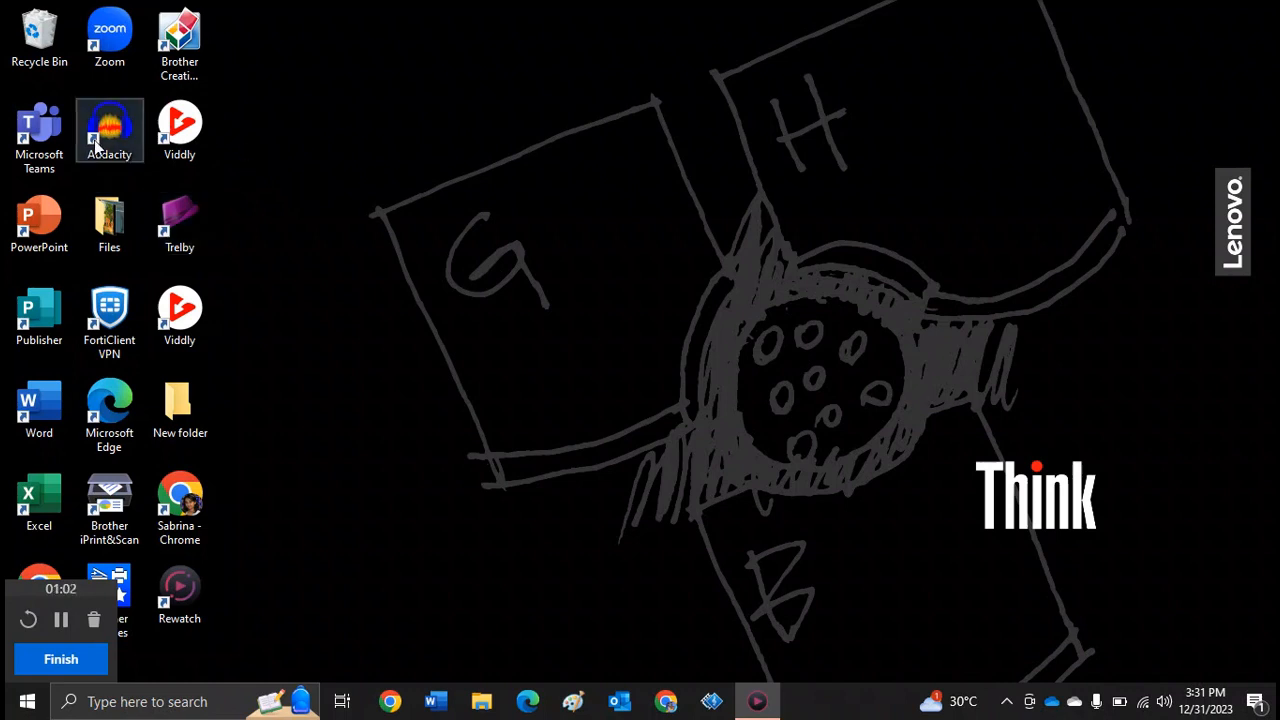
- Launch Audacity from the desktop, skipping the crash recovery and dismissing the welcome message
left_click(171, 705)
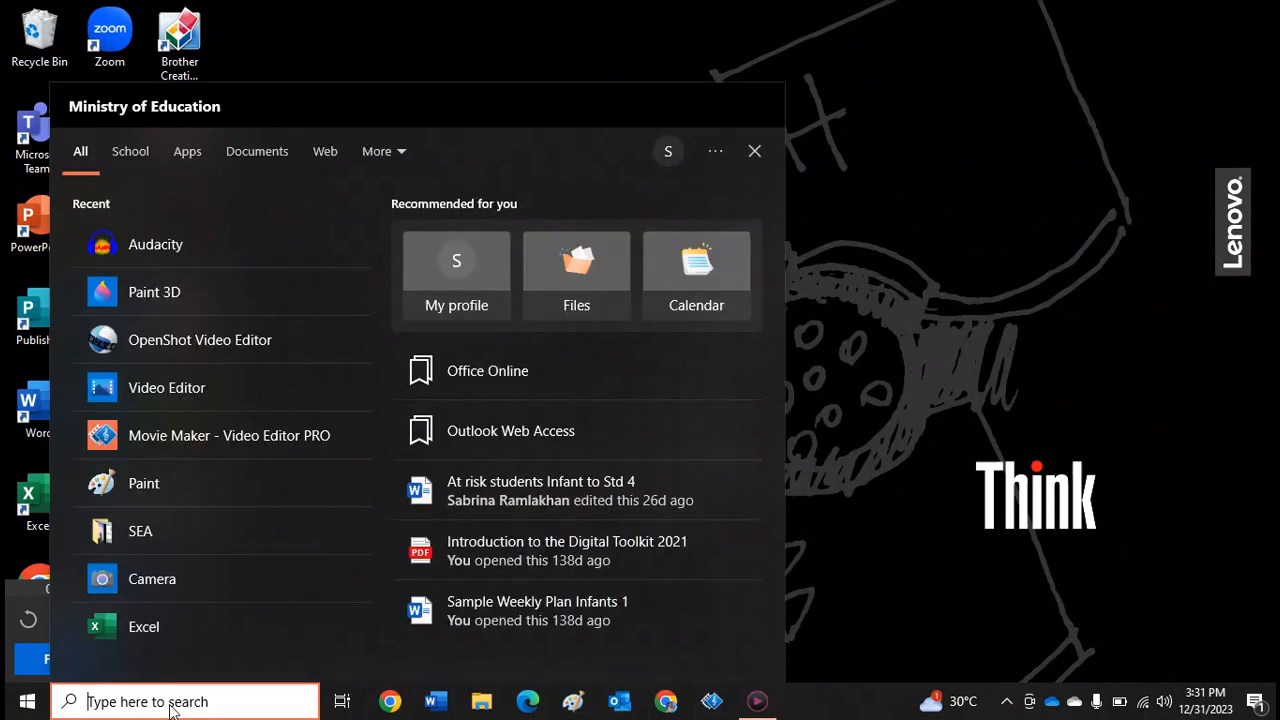
type("audacity")
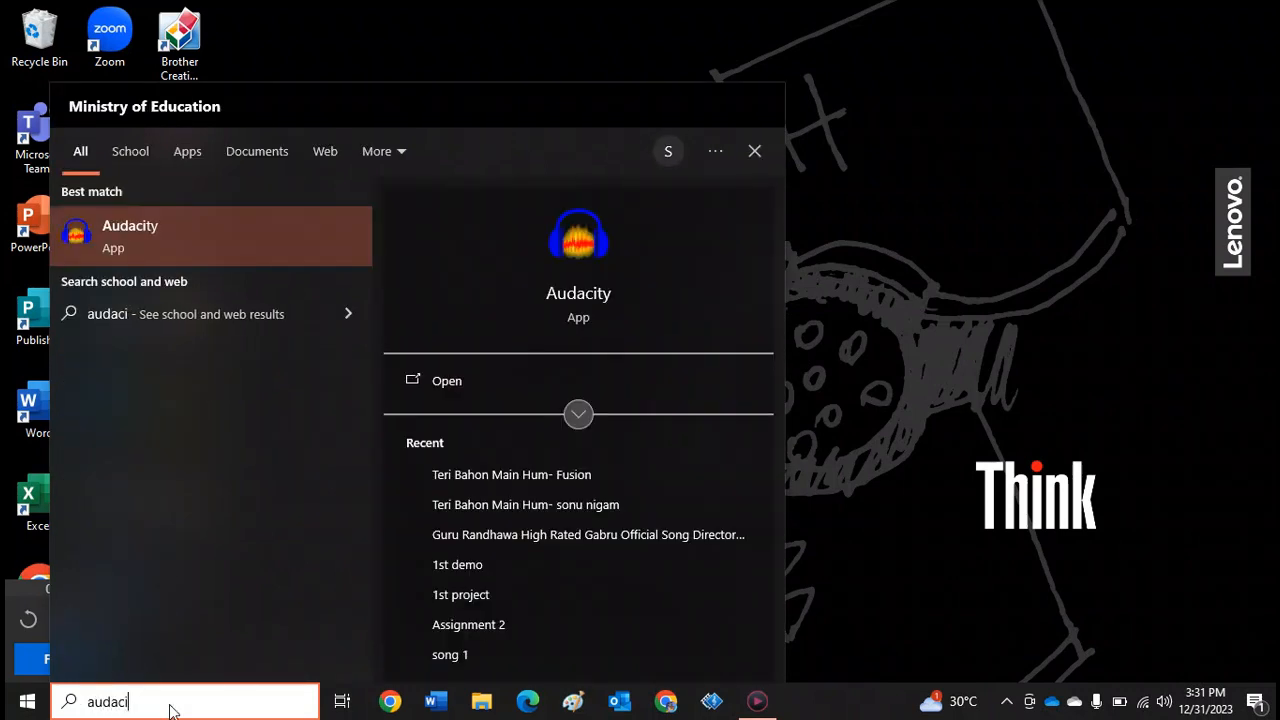
left_click(158, 235)
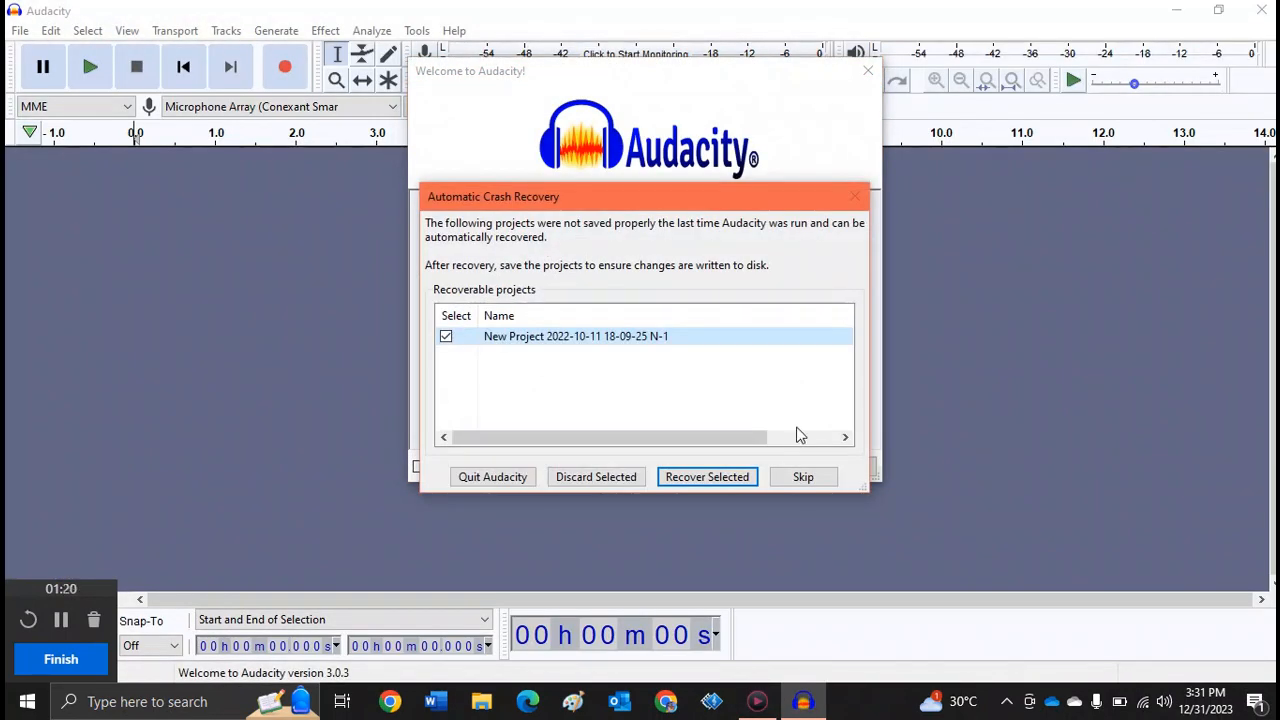
left_click(822, 477)
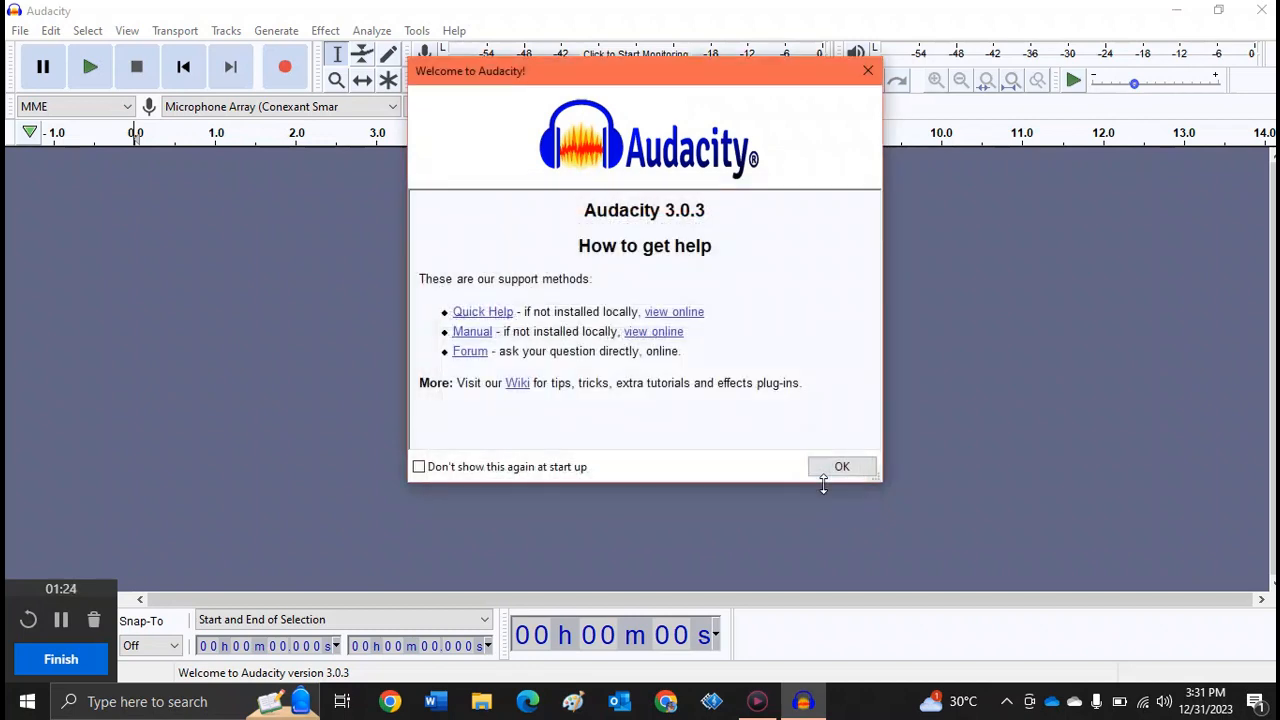
left_click(841, 468)
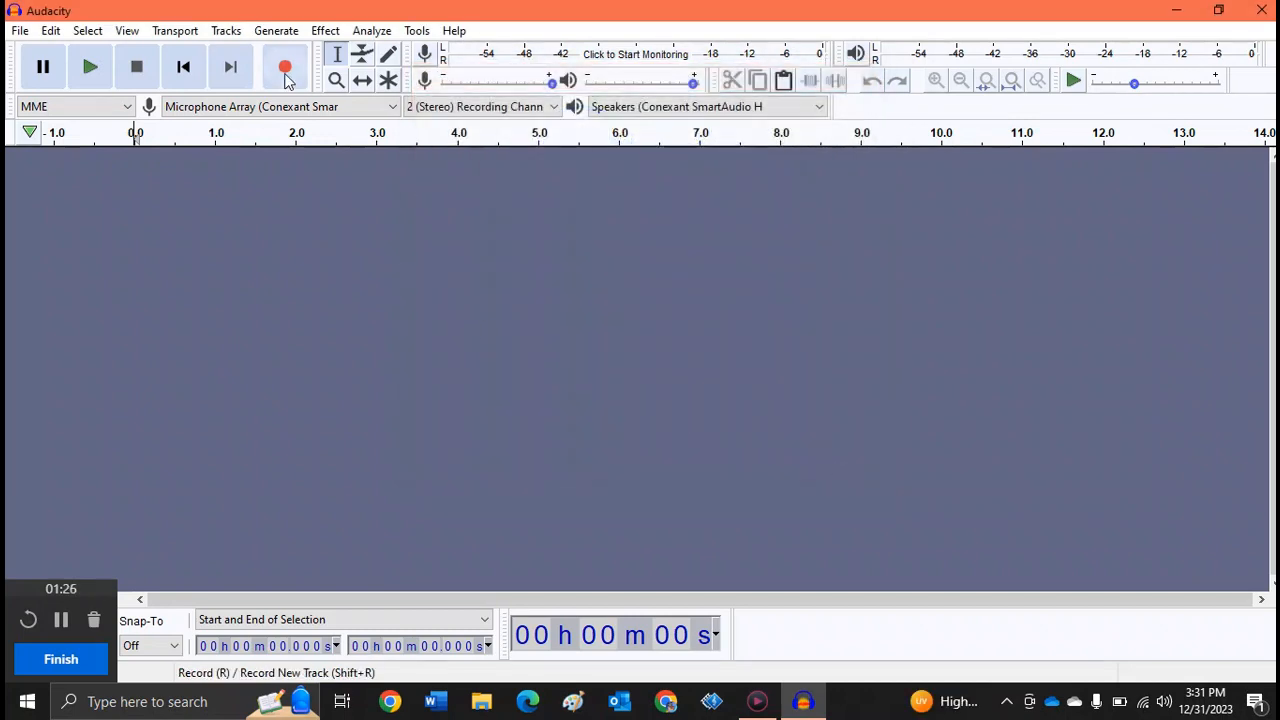
- Import the audio file Banana Man Song from the Viddly folder inside This PC's Music folder
left_click(19, 32)
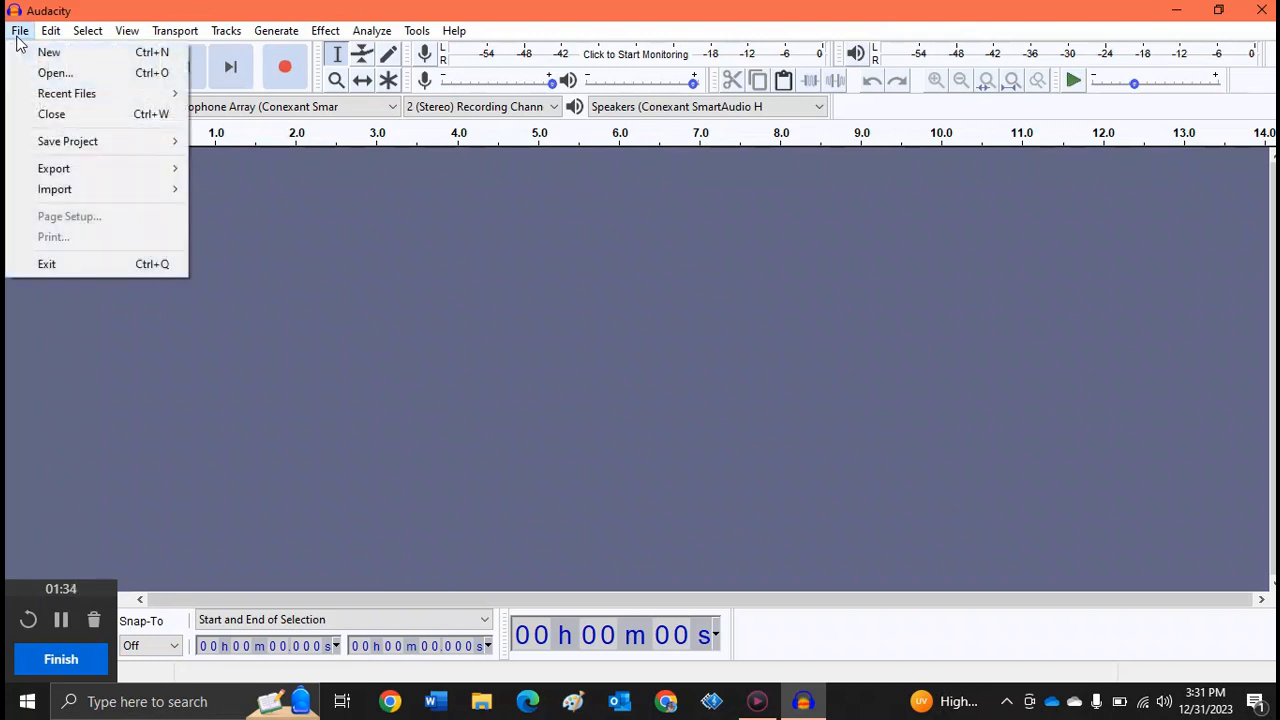
mouse_move(69, 189)
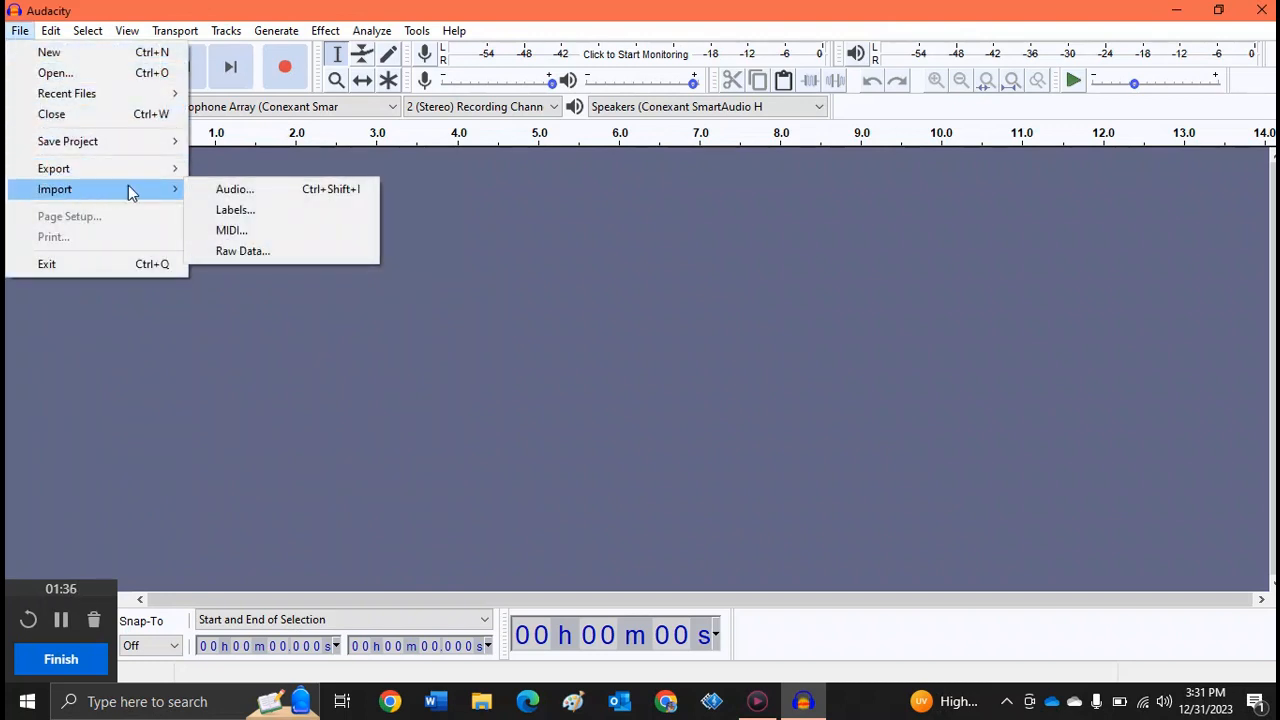
left_click(210, 191)
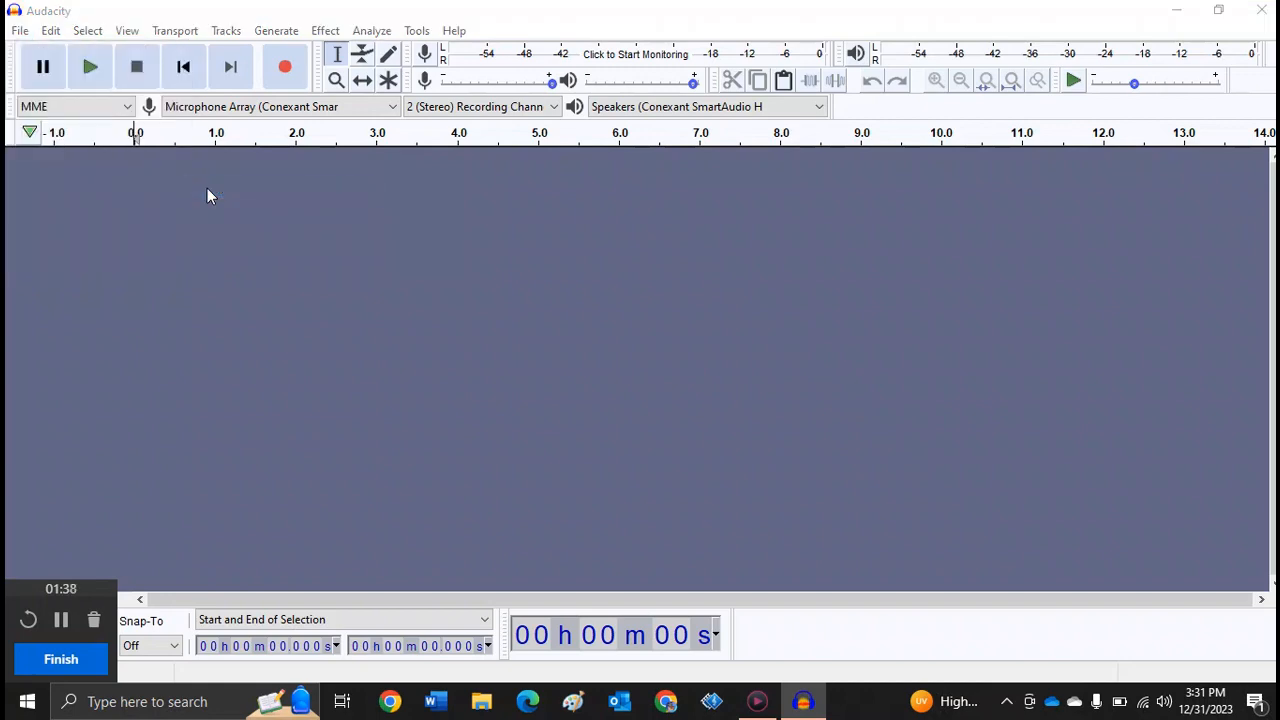
left_click(73, 240)
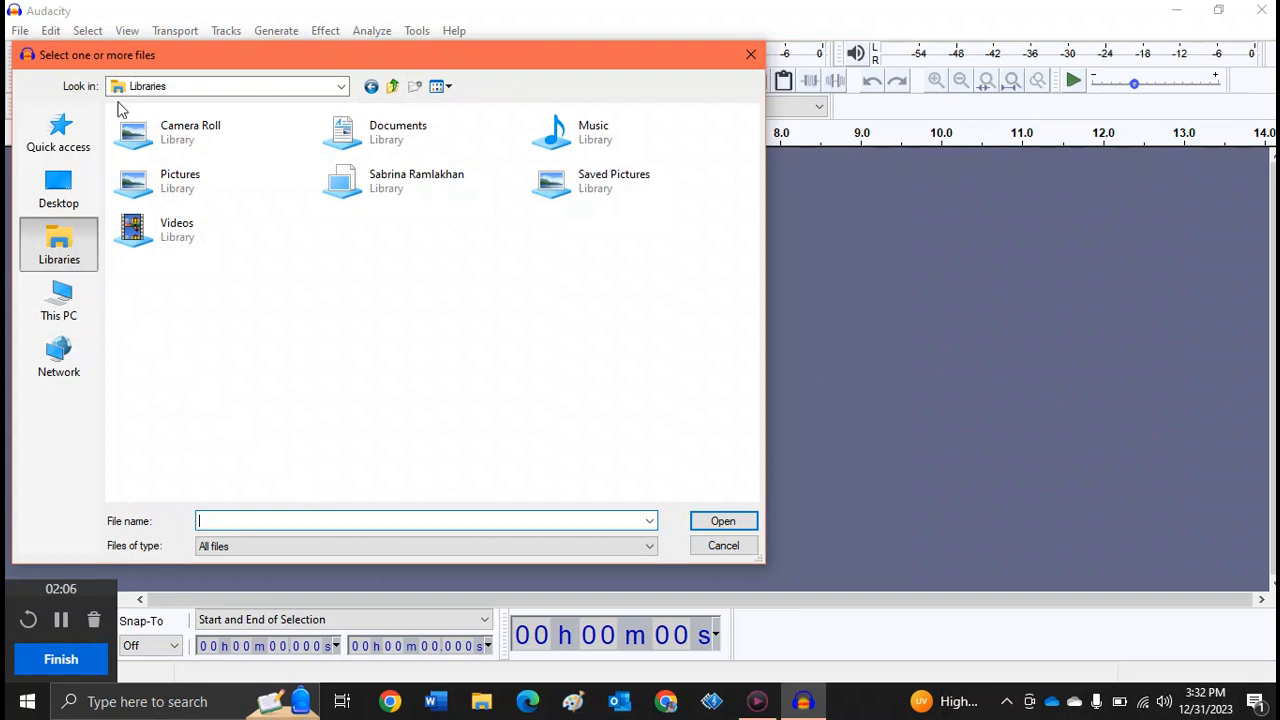
left_click(186, 86)
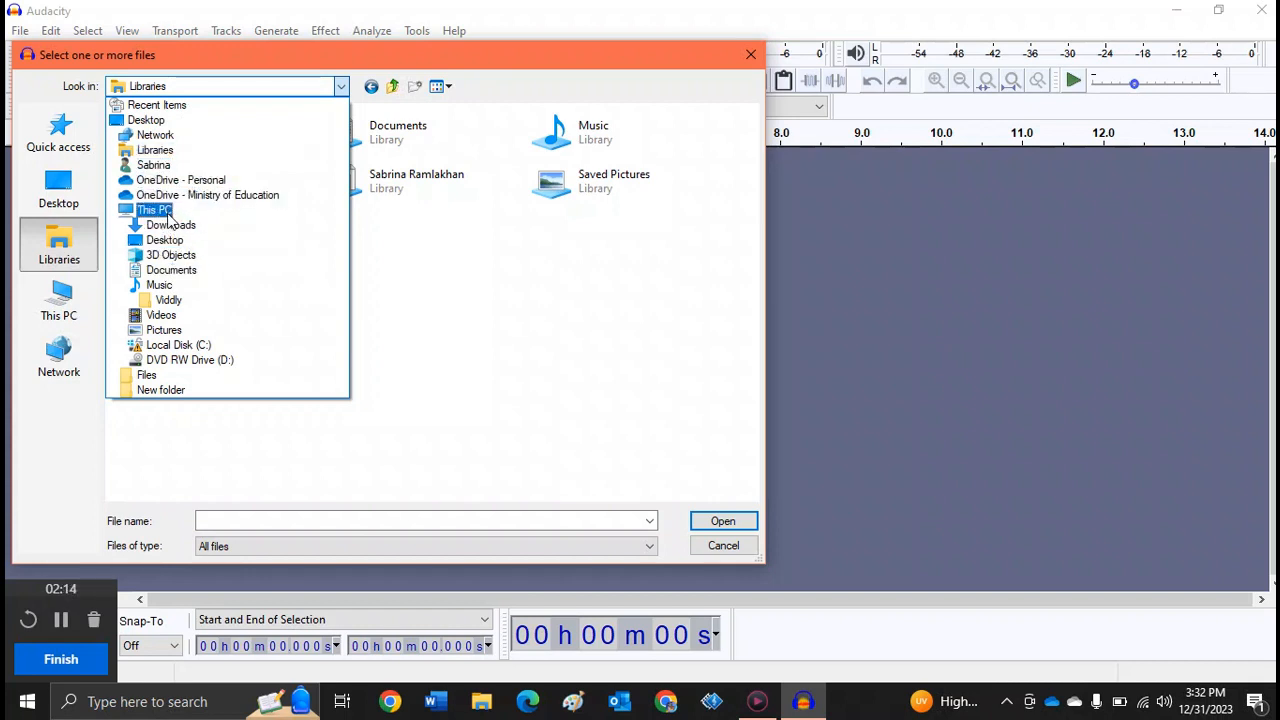
left_click(160, 211)
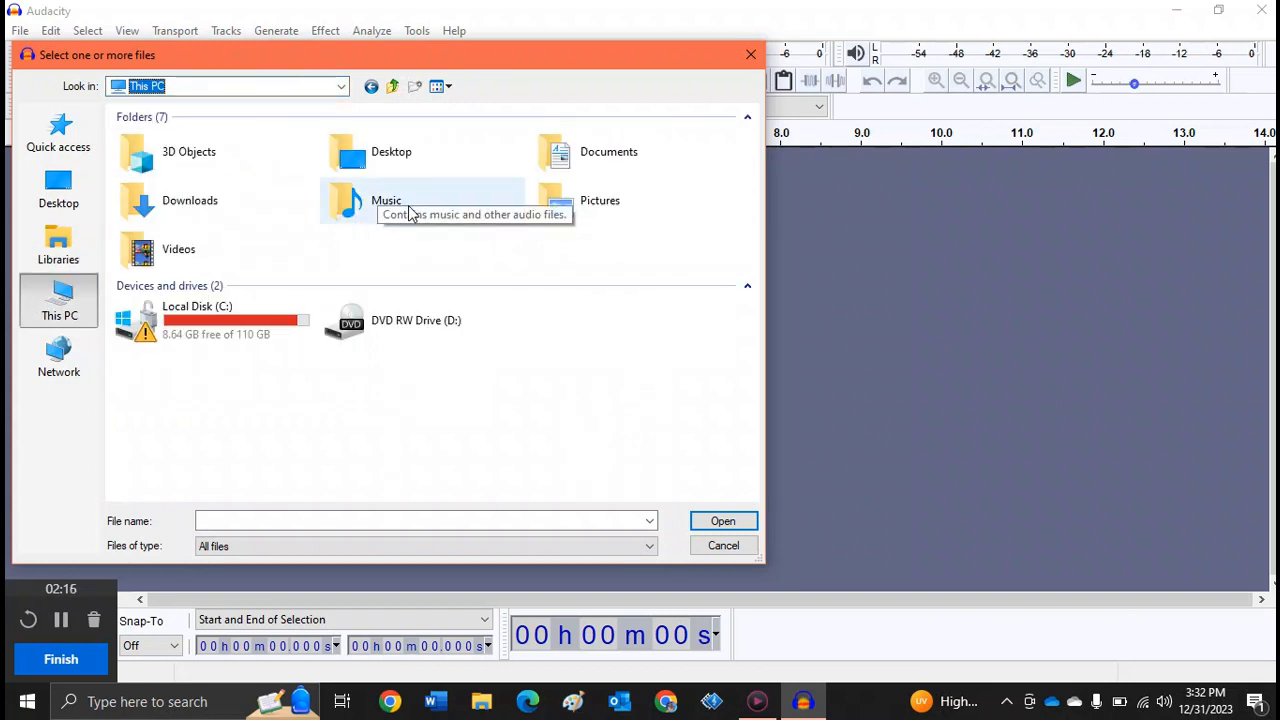
double_click(350, 205)
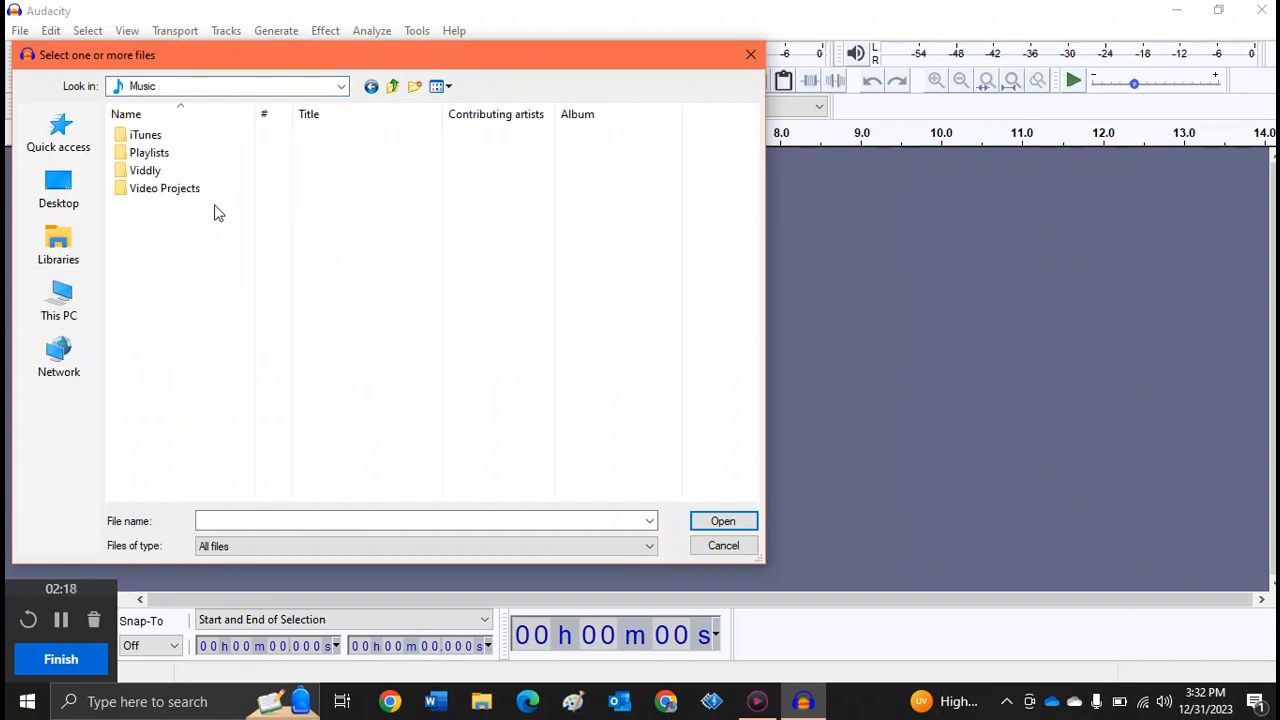
double_click(145, 172)
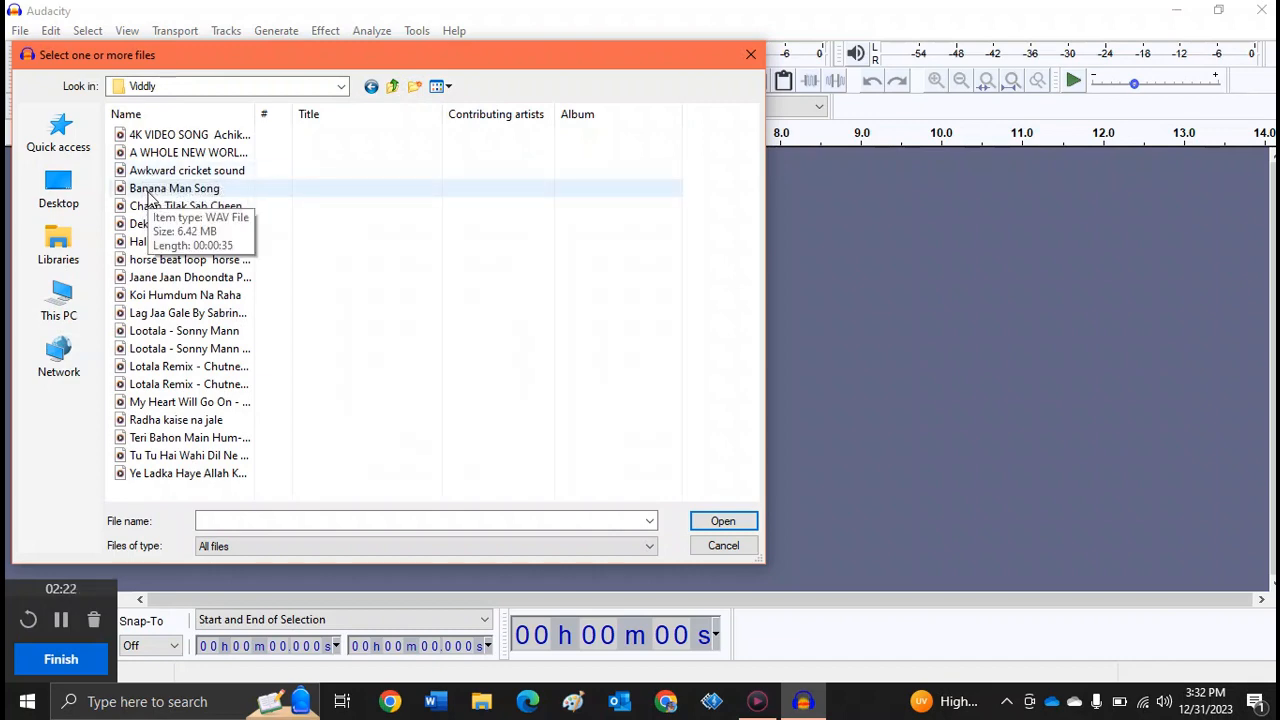
double_click(147, 192)
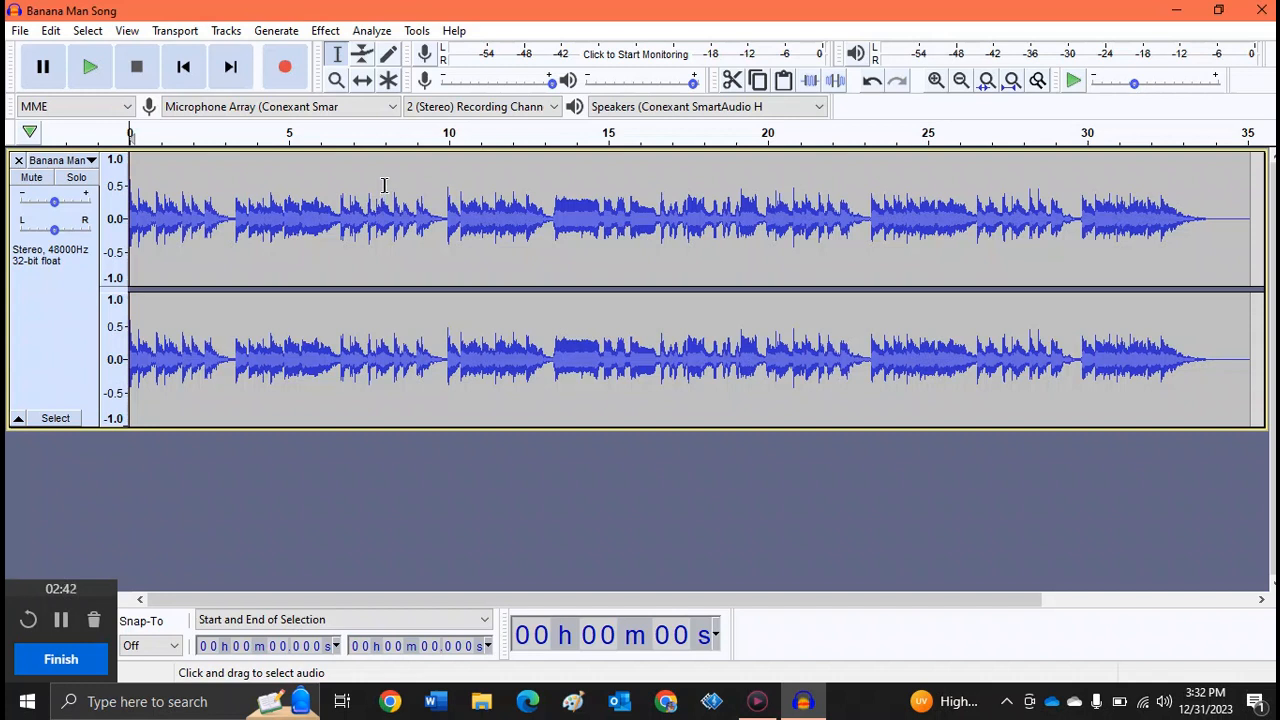
- Select the whole Banana Man Song track, play its opening seconds and stop playback
key("ctrl+a")
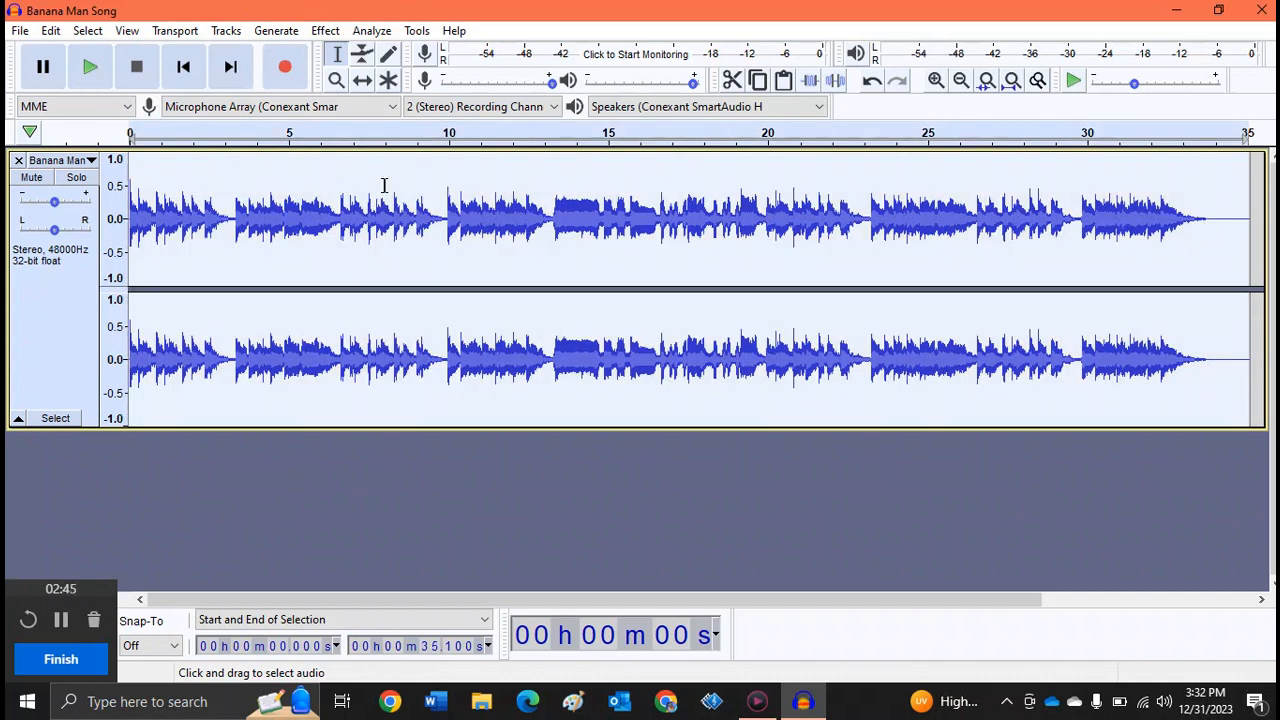
left_click(90, 67)
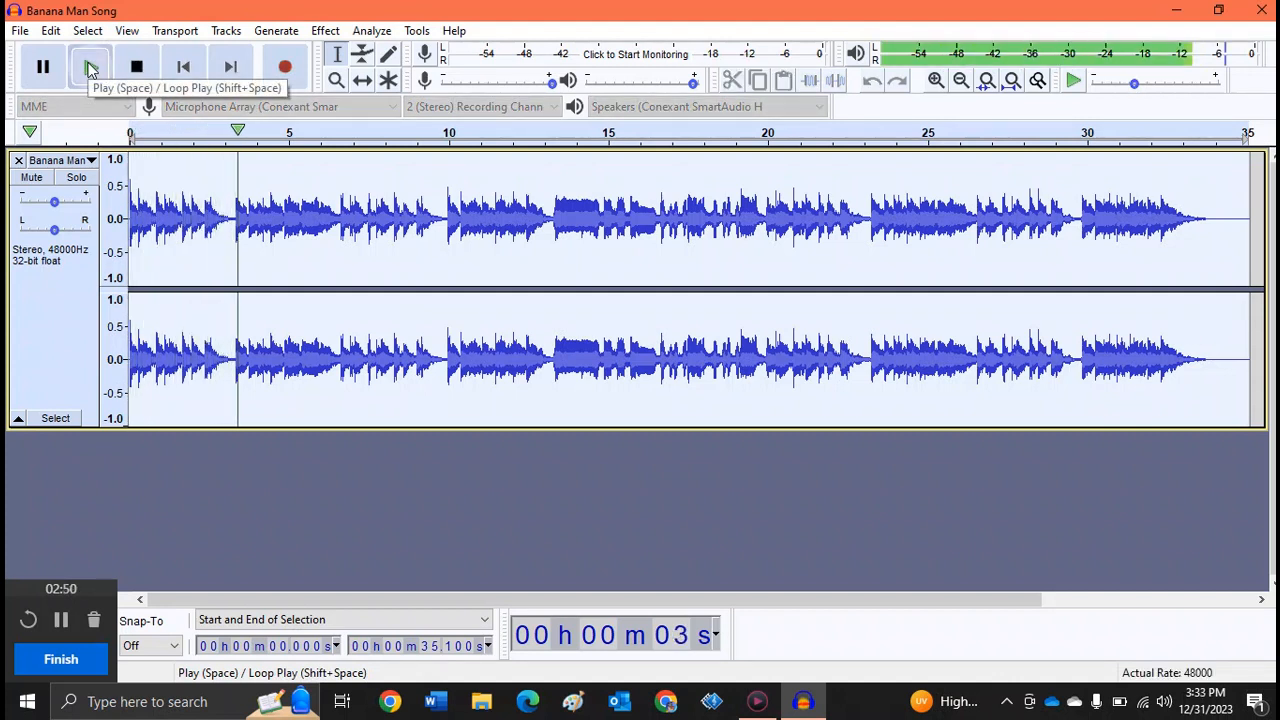
left_click(140, 68)
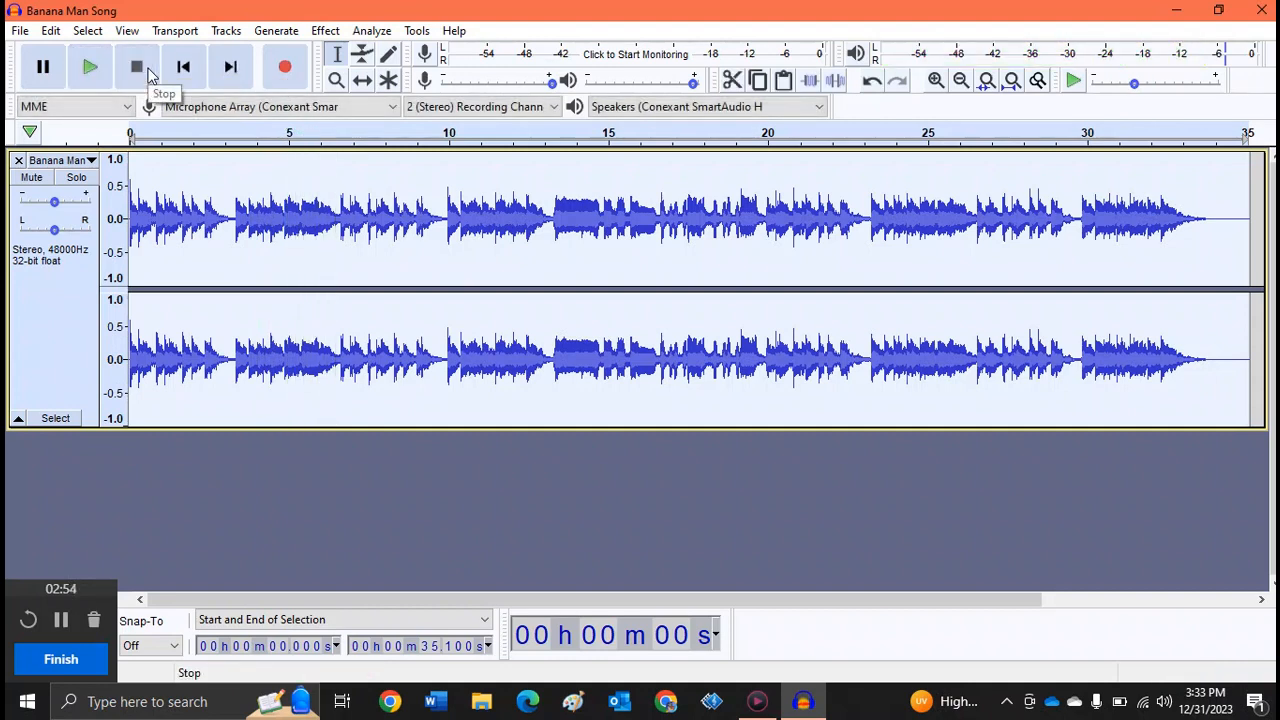
- Select the part of the track from about 3.3 to 6.6 seconds and play it
left_click(342, 207)
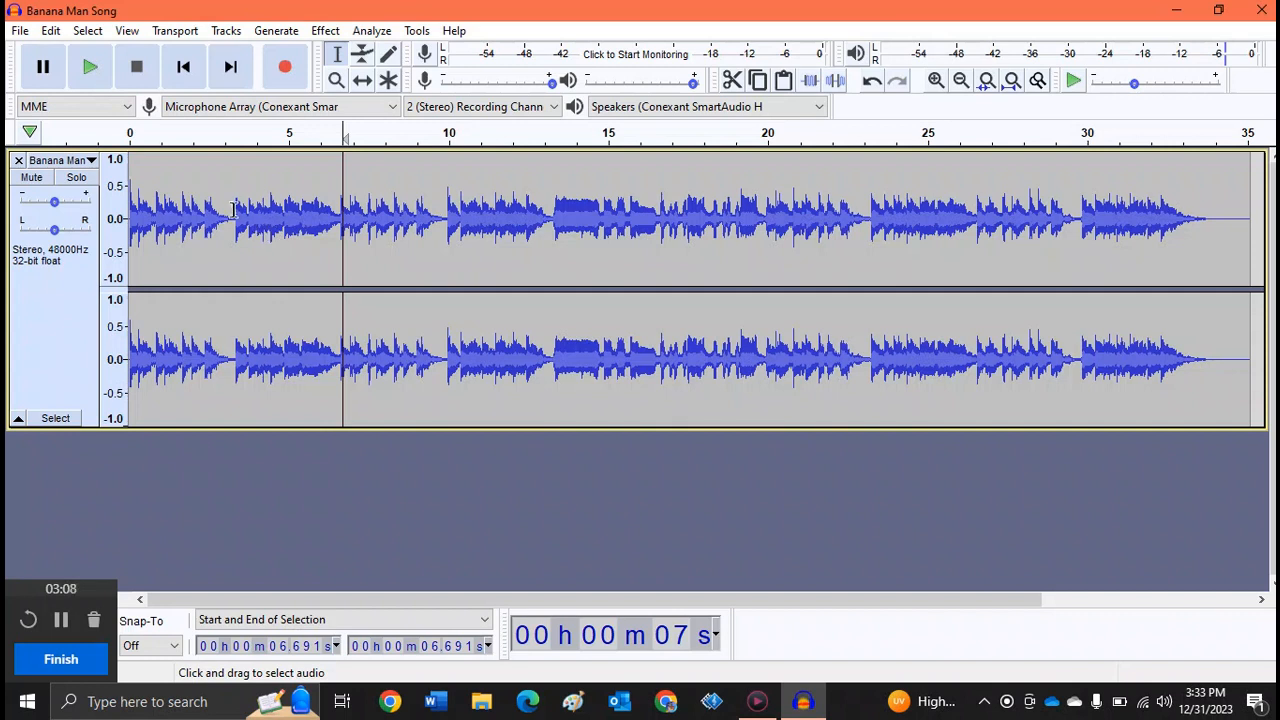
left_click_drag(234, 210, 340, 231)
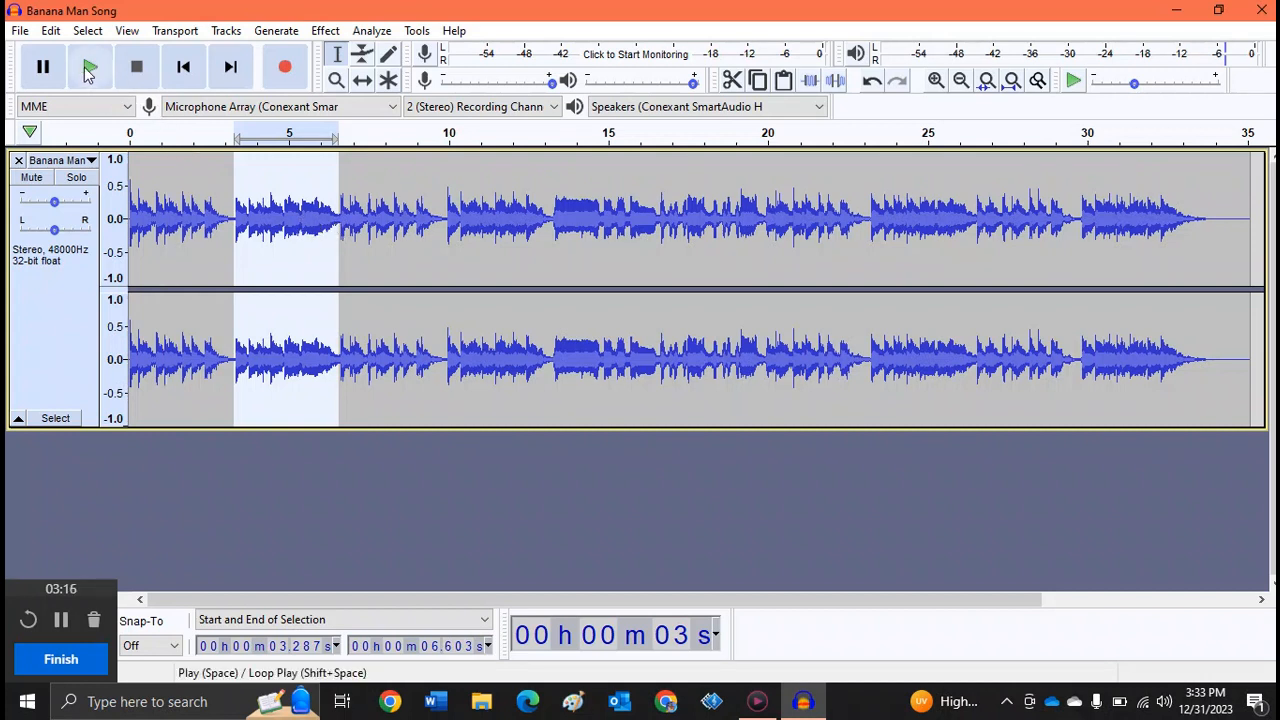
left_click(89, 68)
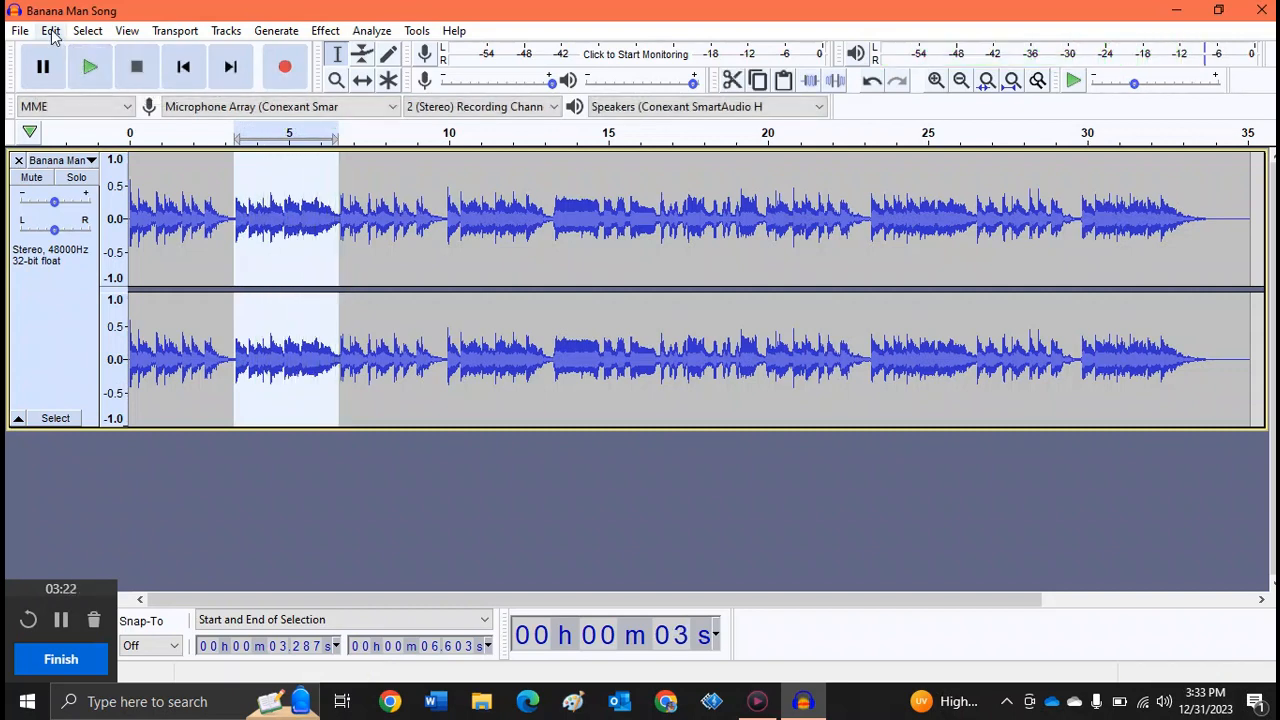
- Cut the selected segment and paste it near the end of the track at about 31.1 seconds
left_click(51, 32)
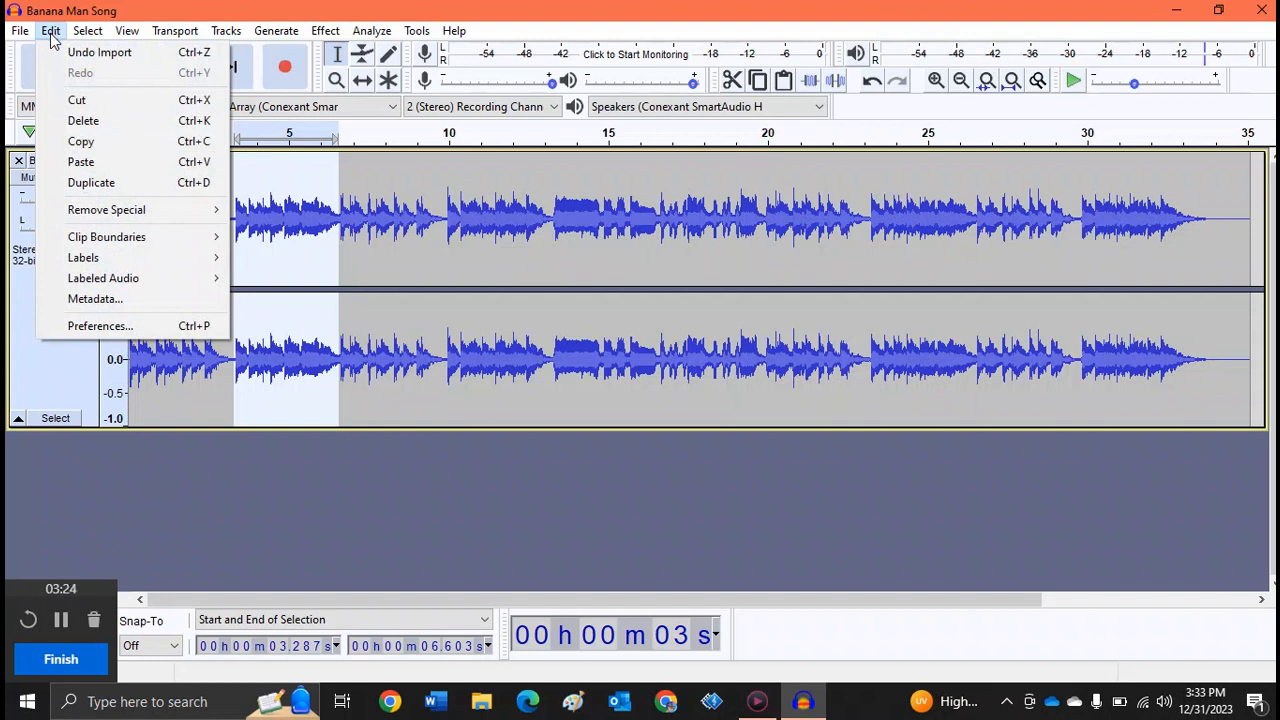
left_click(98, 106)
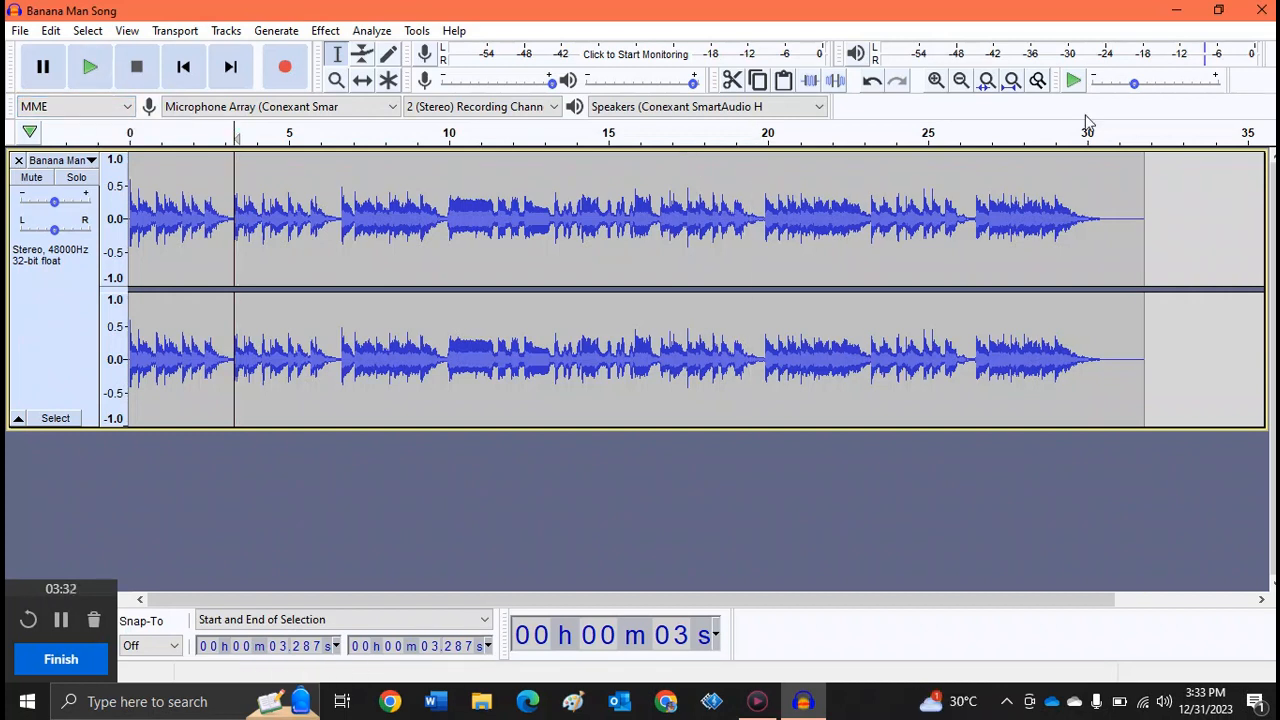
left_click(1122, 194)
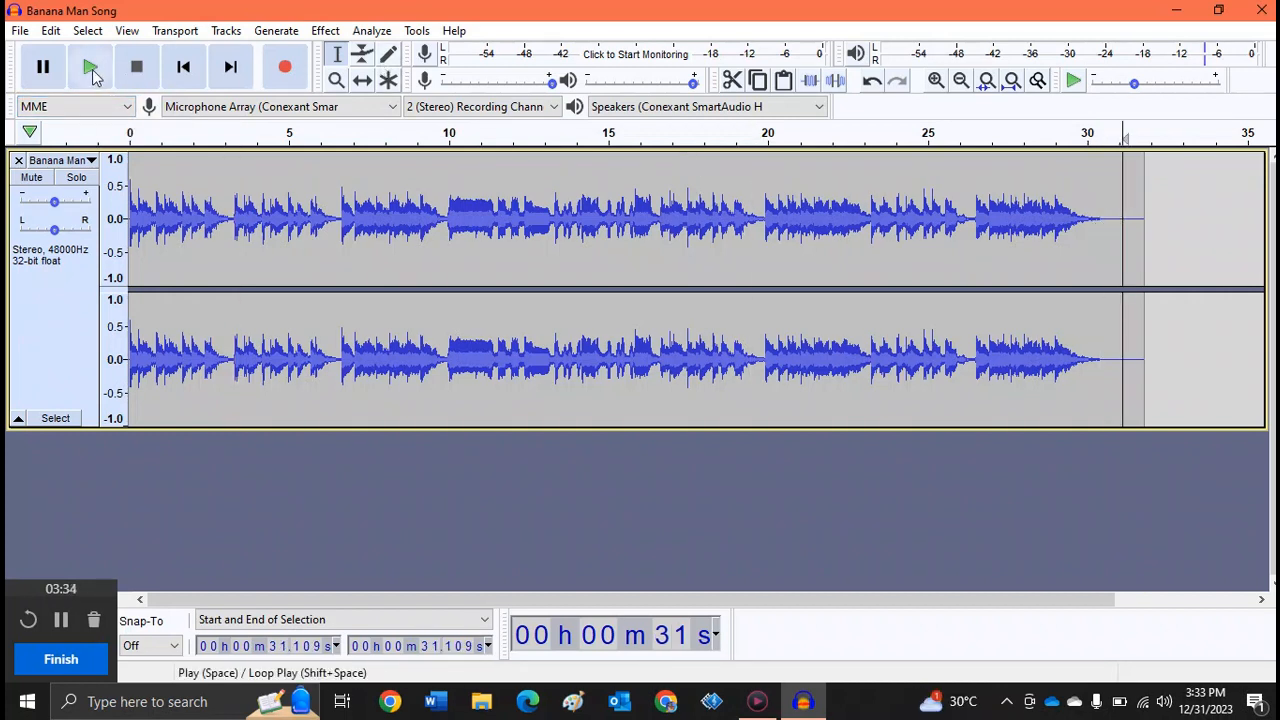
left_click(50, 31)
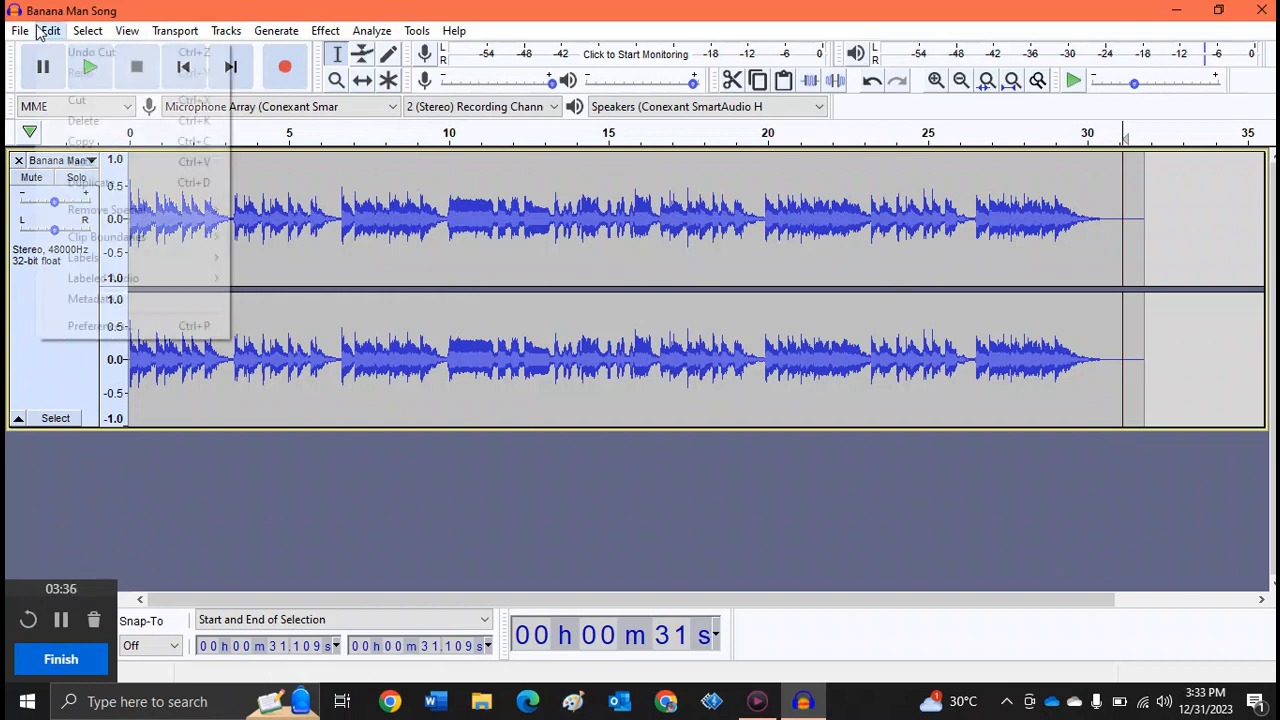
left_click(78, 158)
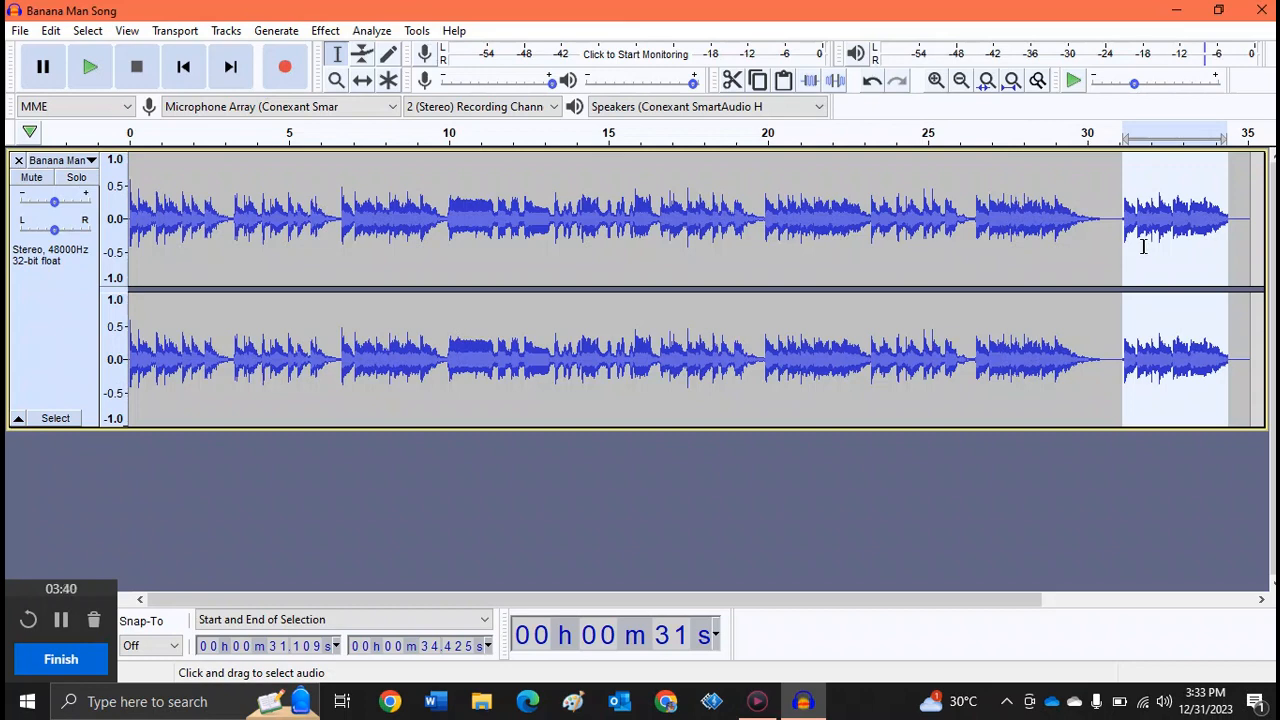
- Undo both the paste near the track's end and the cut of the segment
left_click(50, 31)
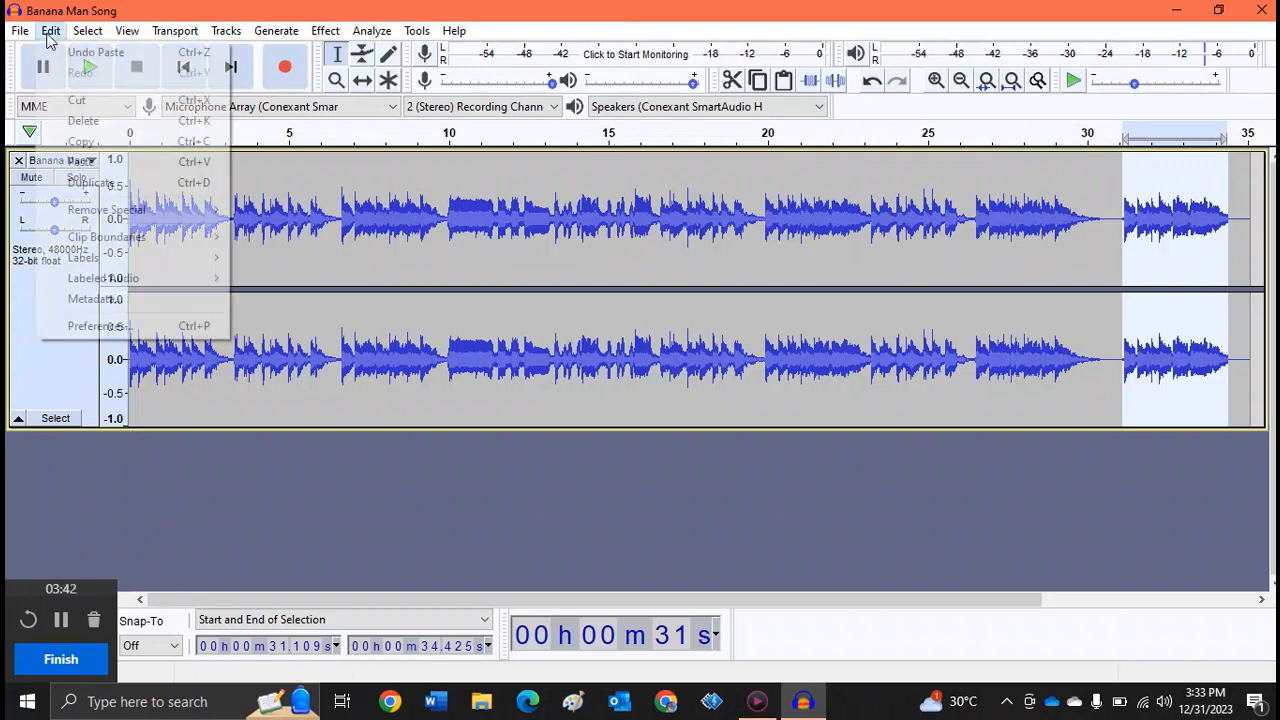
left_click(72, 53)
left_click(52, 32)
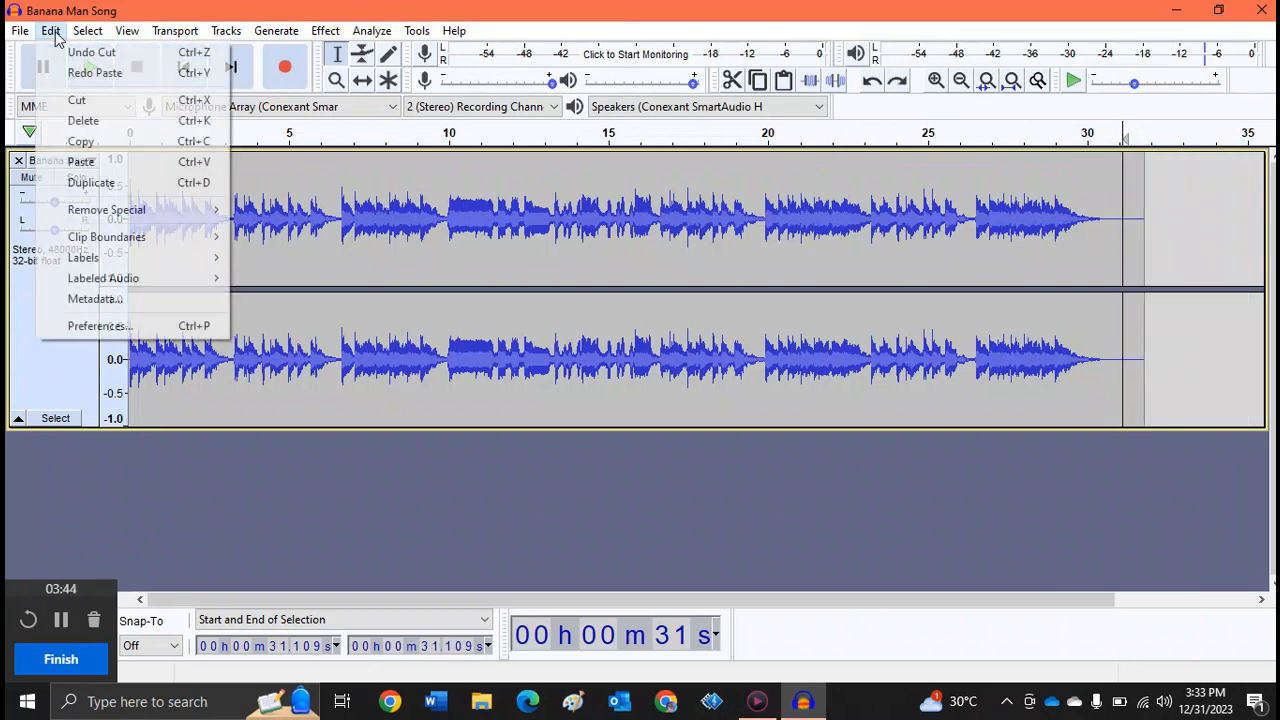
left_click(66, 55)
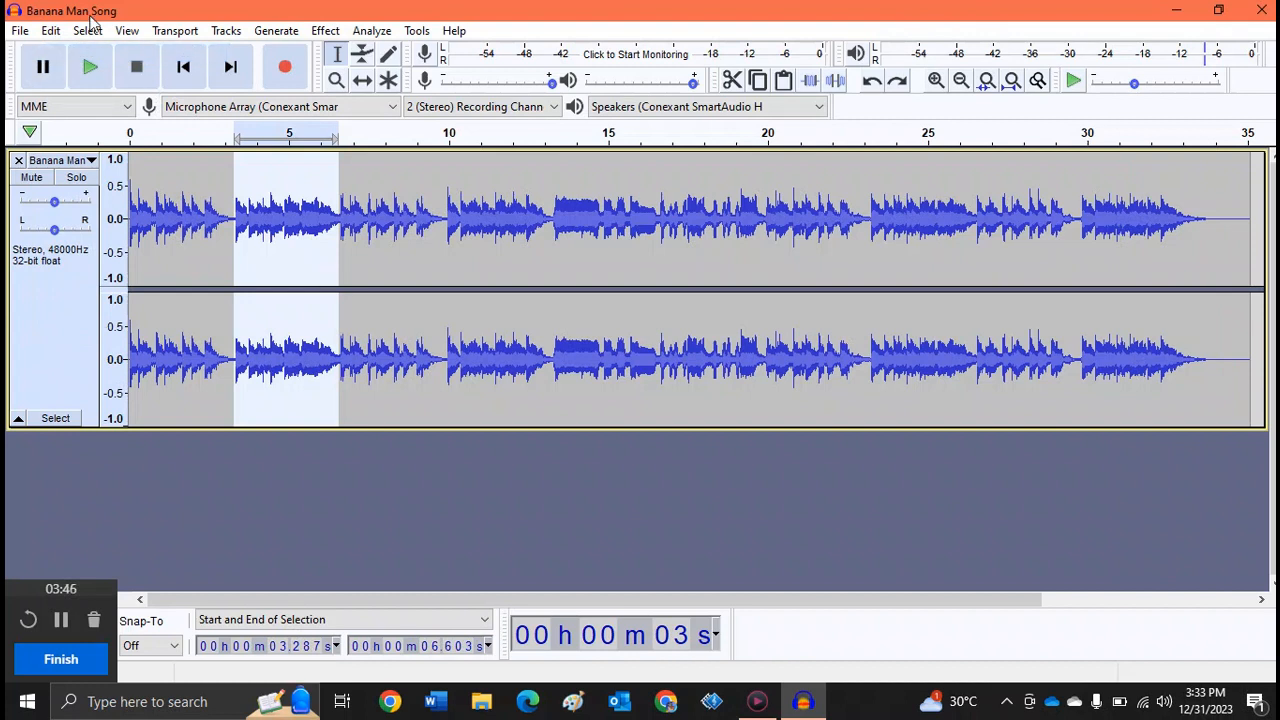
- Copy the selected segment and paste the copy directly behind the original at about 6.5 seconds
left_click(51, 32)
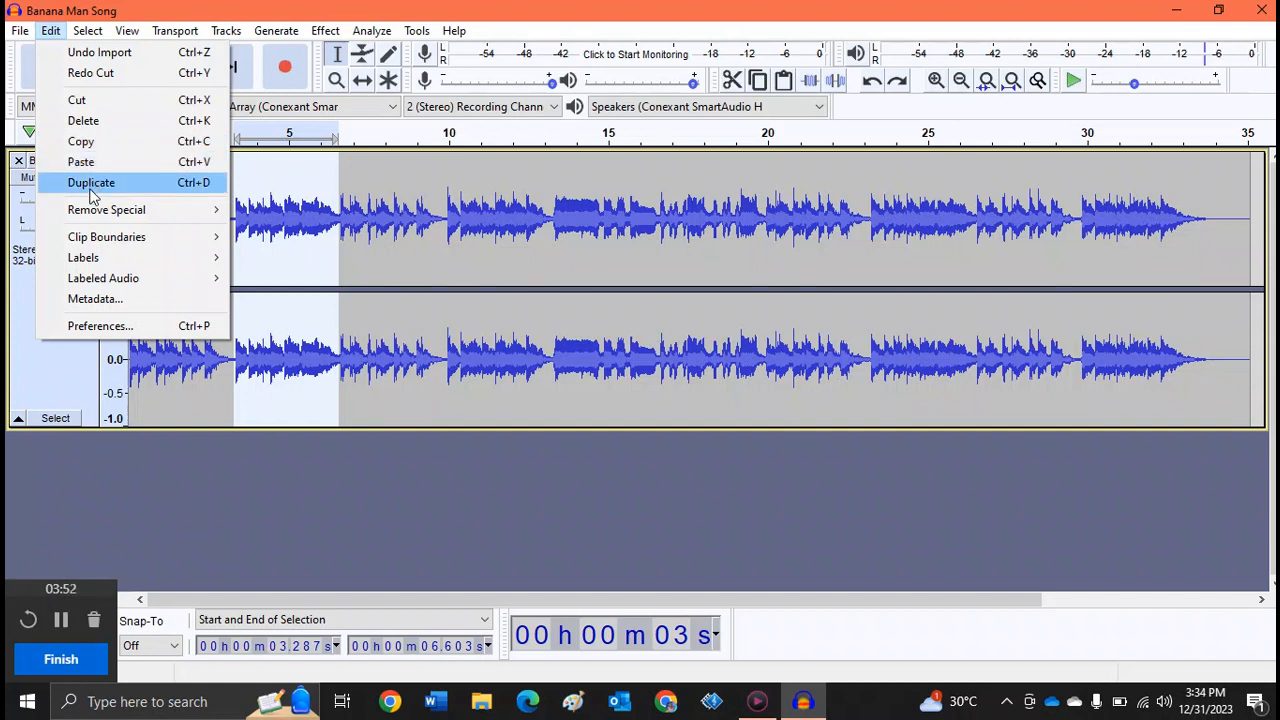
left_click(92, 146)
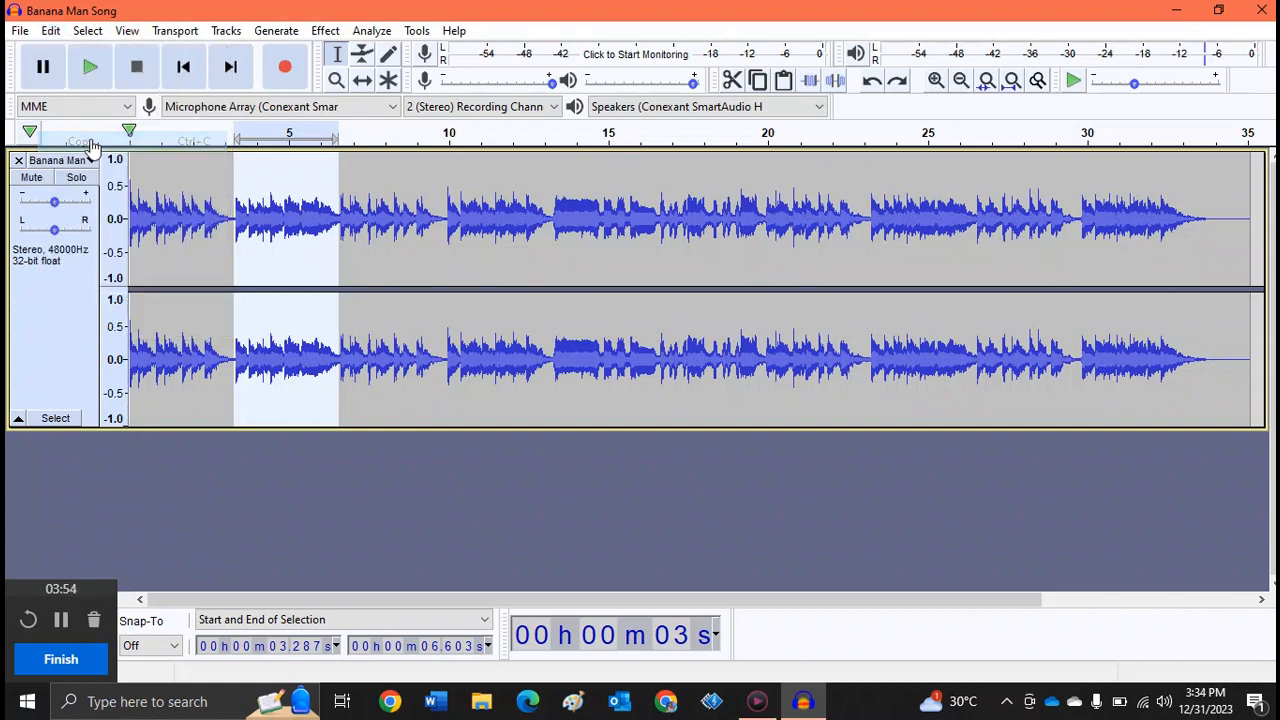
left_click(336, 226)
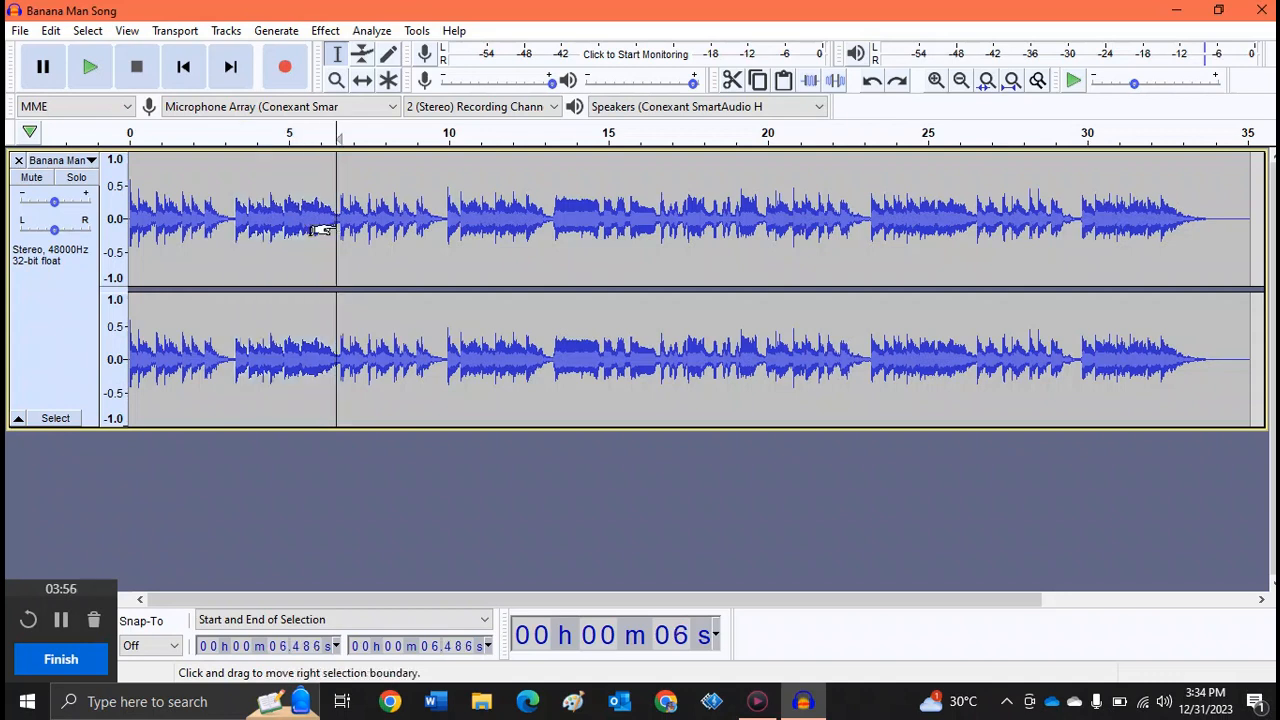
left_click(51, 32)
left_click(80, 161)
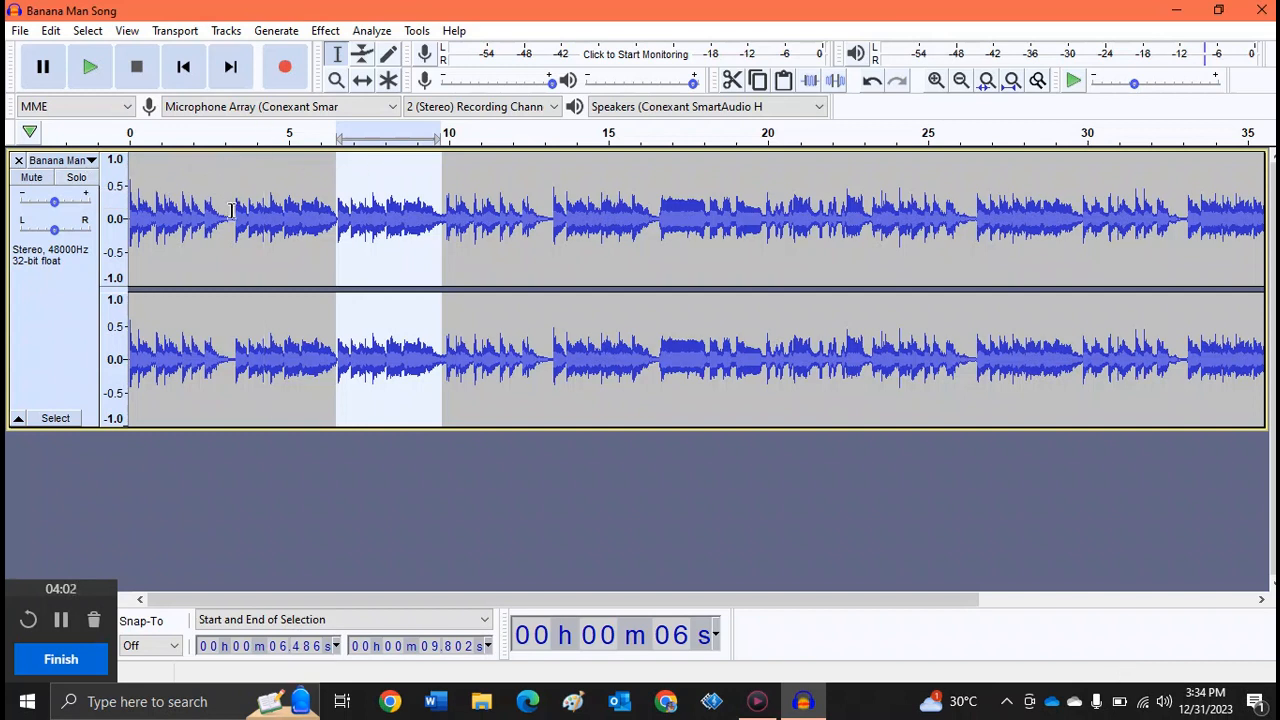
- Select the original segment together with its pasted copy, from about 3.2 to 9.9 seconds, and play them
left_click_drag(232, 205, 445, 237)
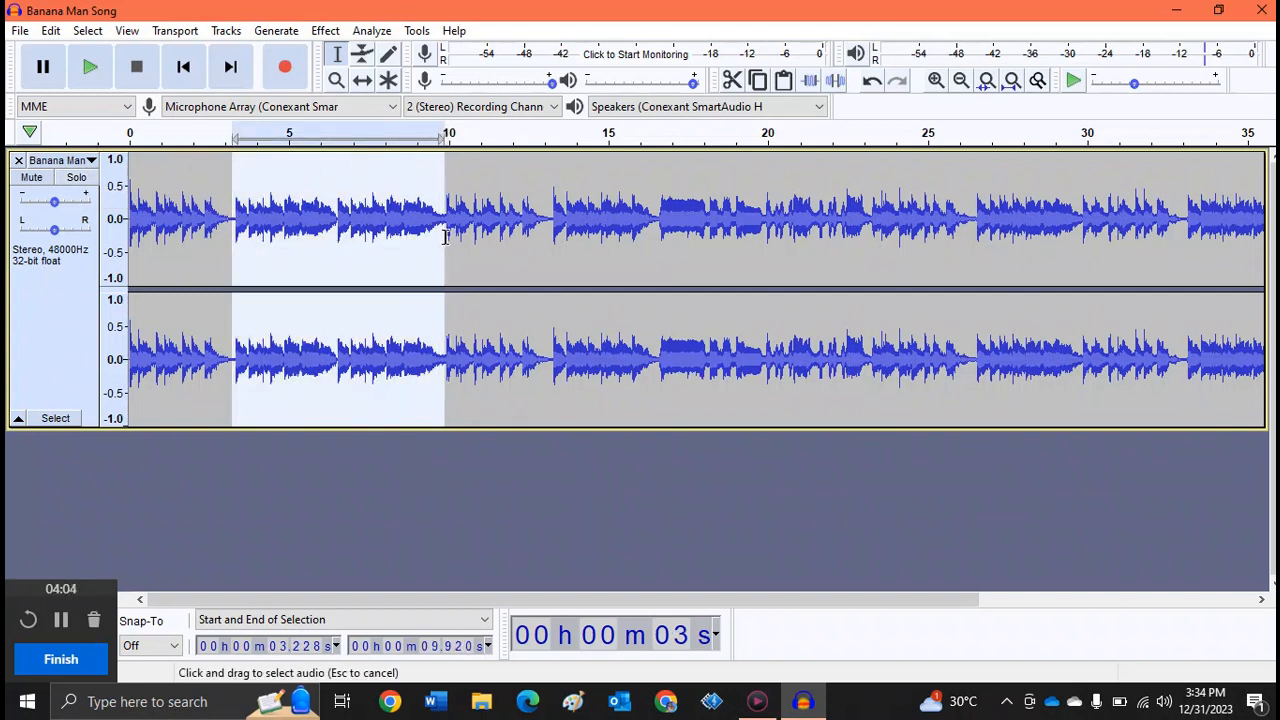
left_click(87, 66)
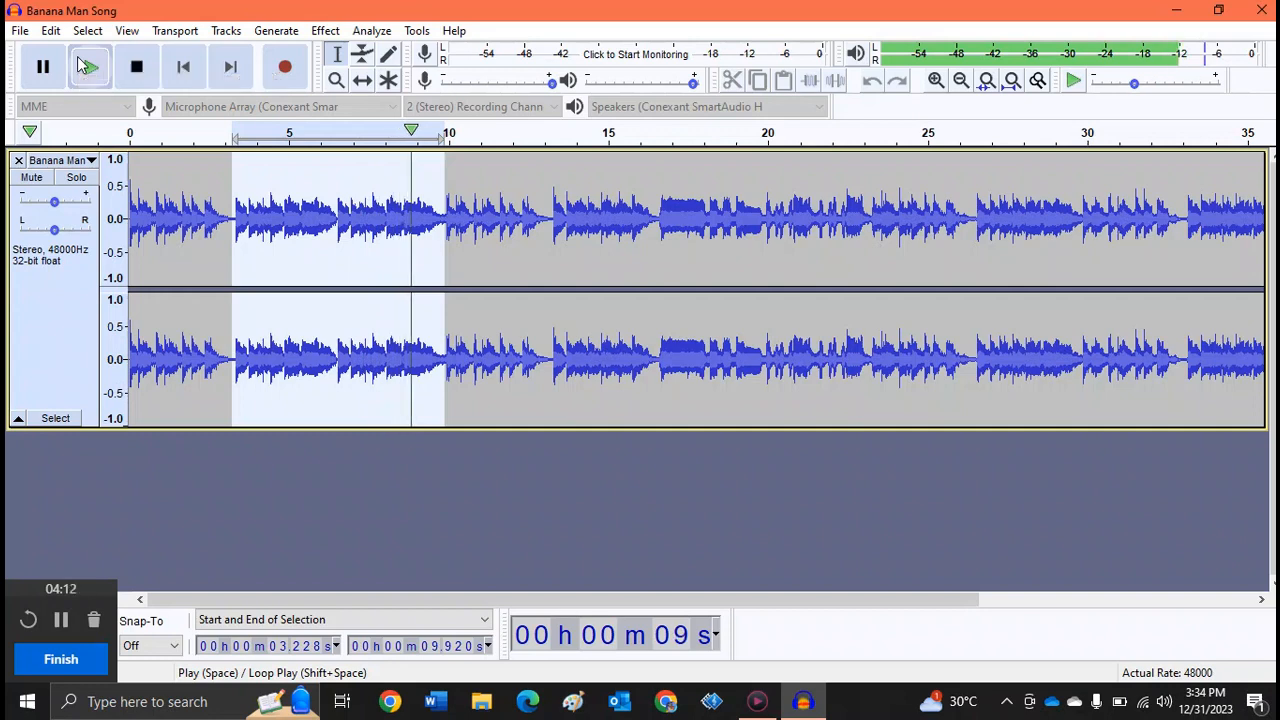
left_click(134, 67)
- Reselect the doubled segment from about 3.3 to 9.9 seconds
left_click(50, 30)
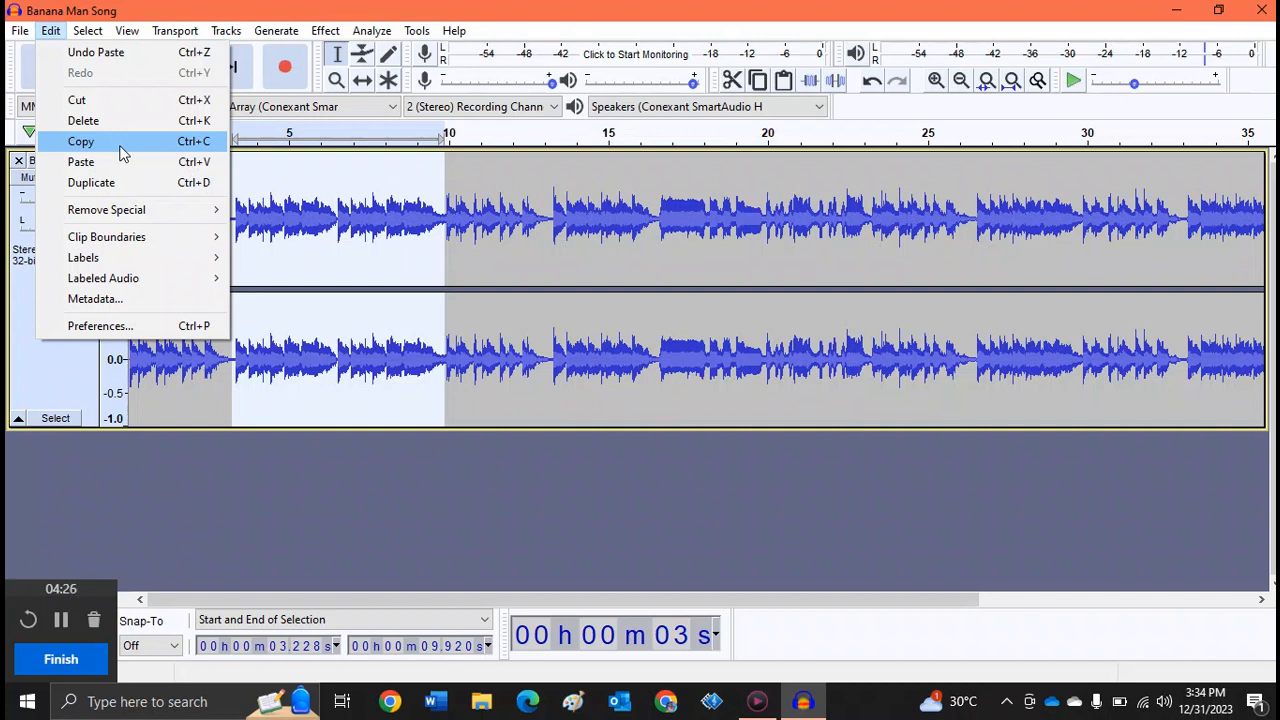
left_click(290, 222)
left_click(290, 222)
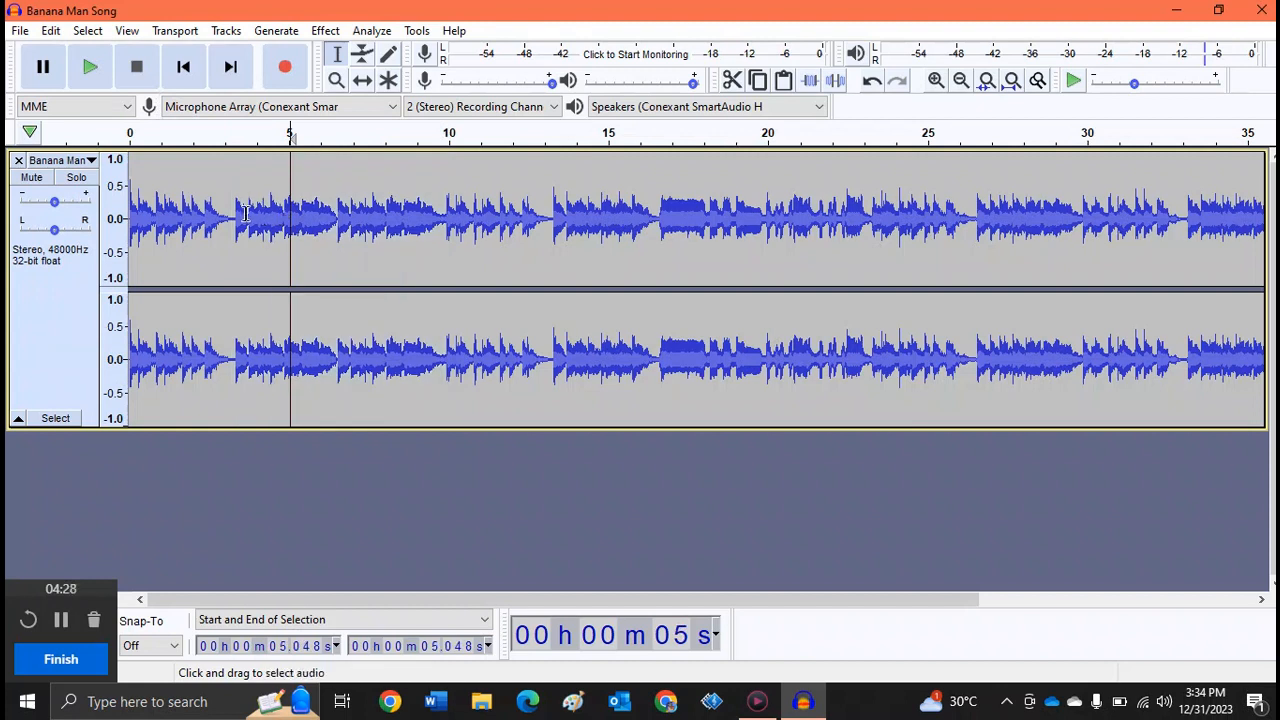
left_click_drag(234, 218, 443, 242)
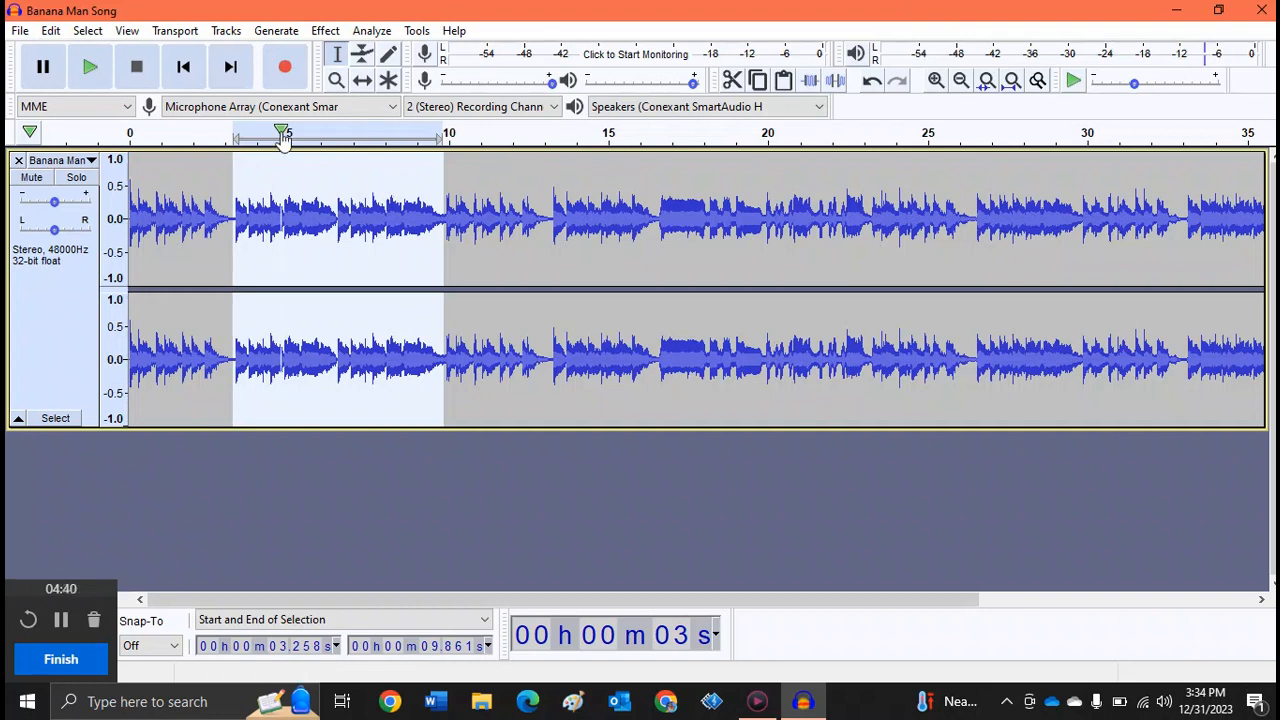
- Undo the paste of the copied segment
left_click(50, 31)
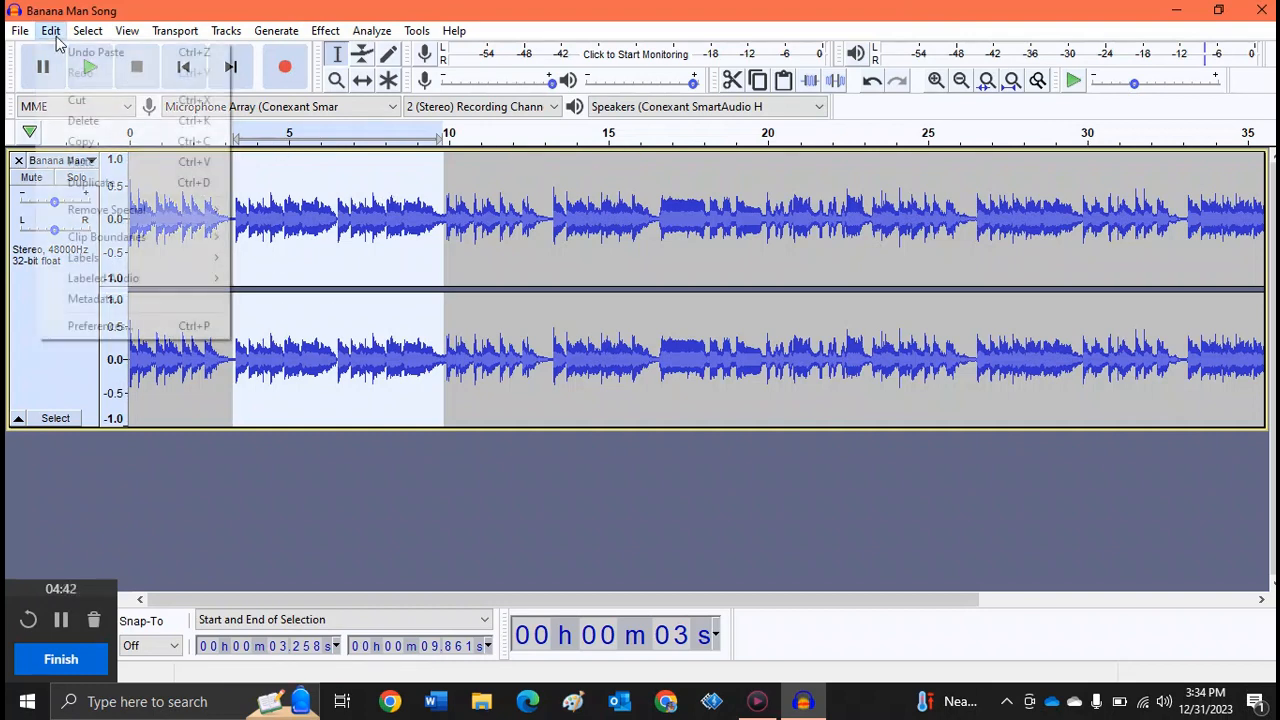
left_click(62, 51)
left_click(50, 31)
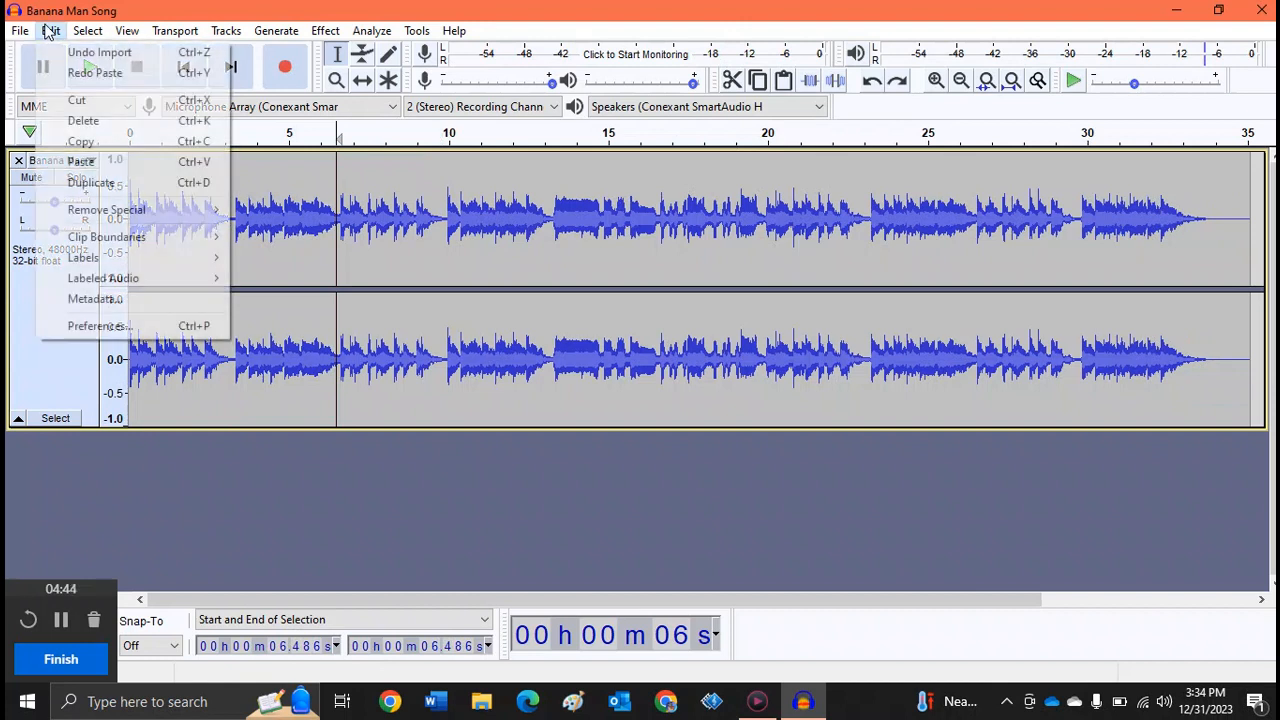
left_click(50, 31)
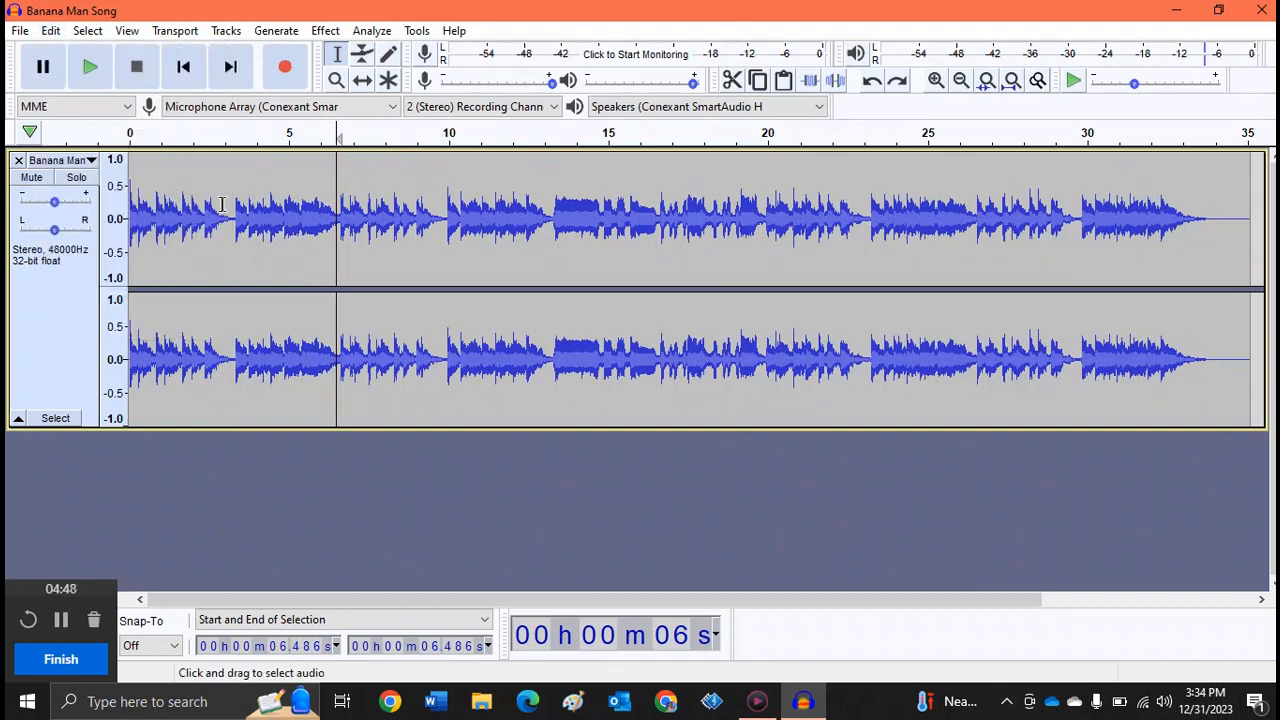
- Select the part of the track from about 3.2 to 6.5 seconds and delete it
left_click_drag(230, 207, 338, 224)
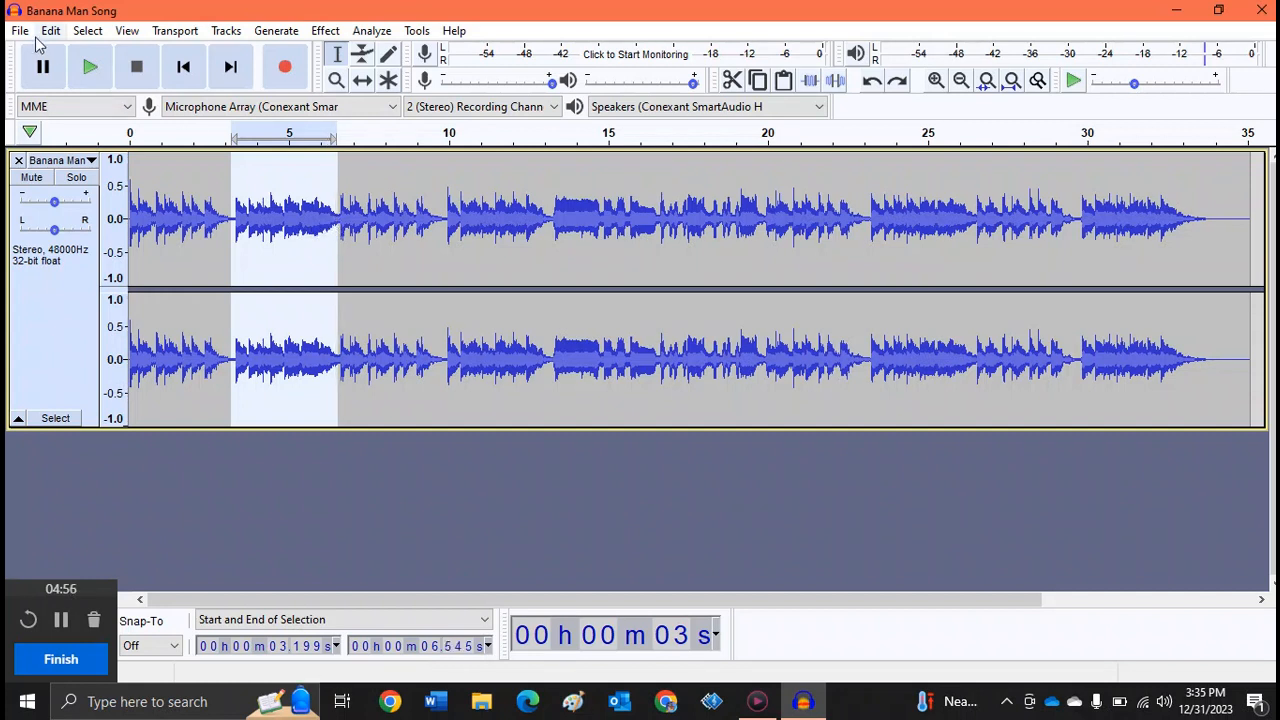
left_click(48, 31)
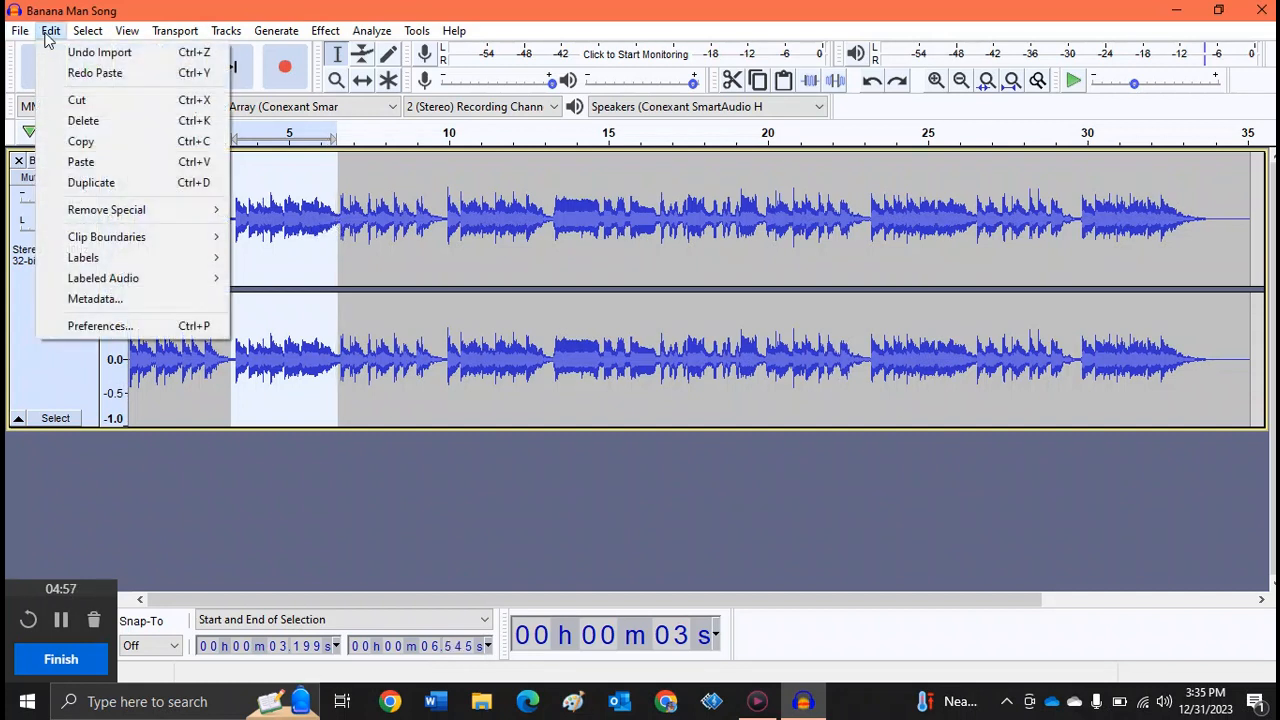
left_click(78, 124)
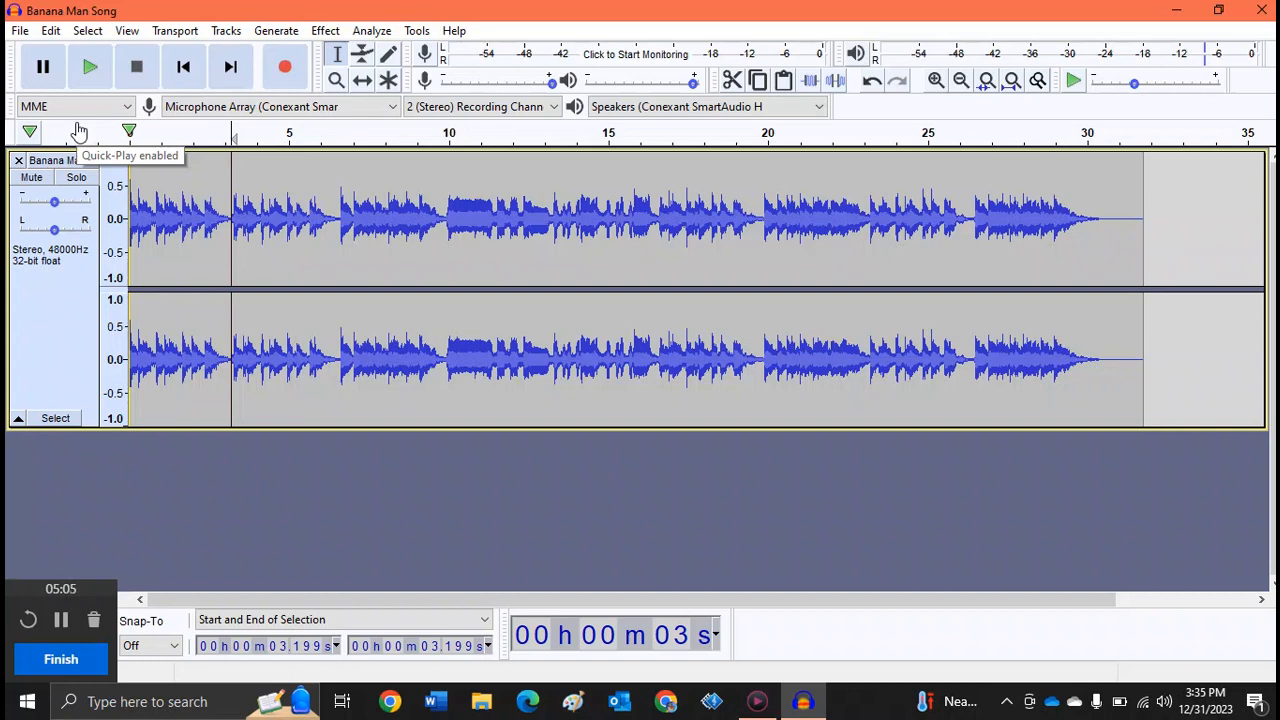
- Undo the deletion of the segment
left_click(51, 32)
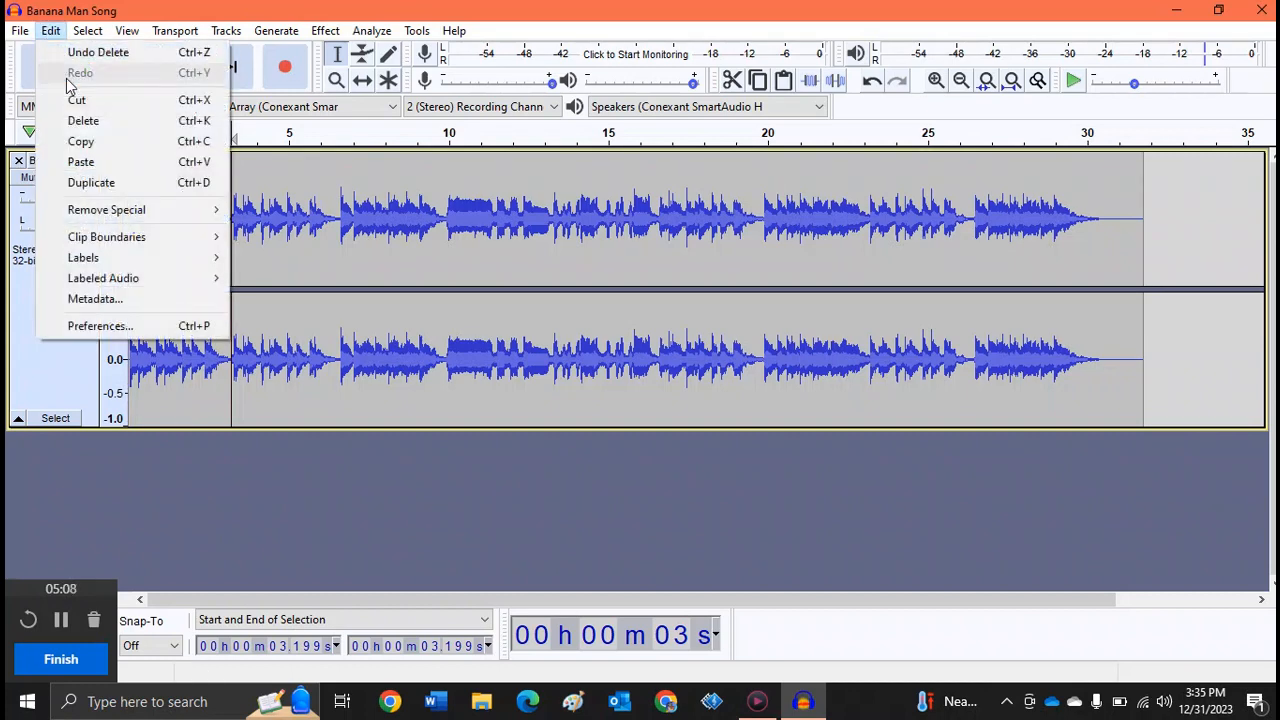
left_click(100, 55)
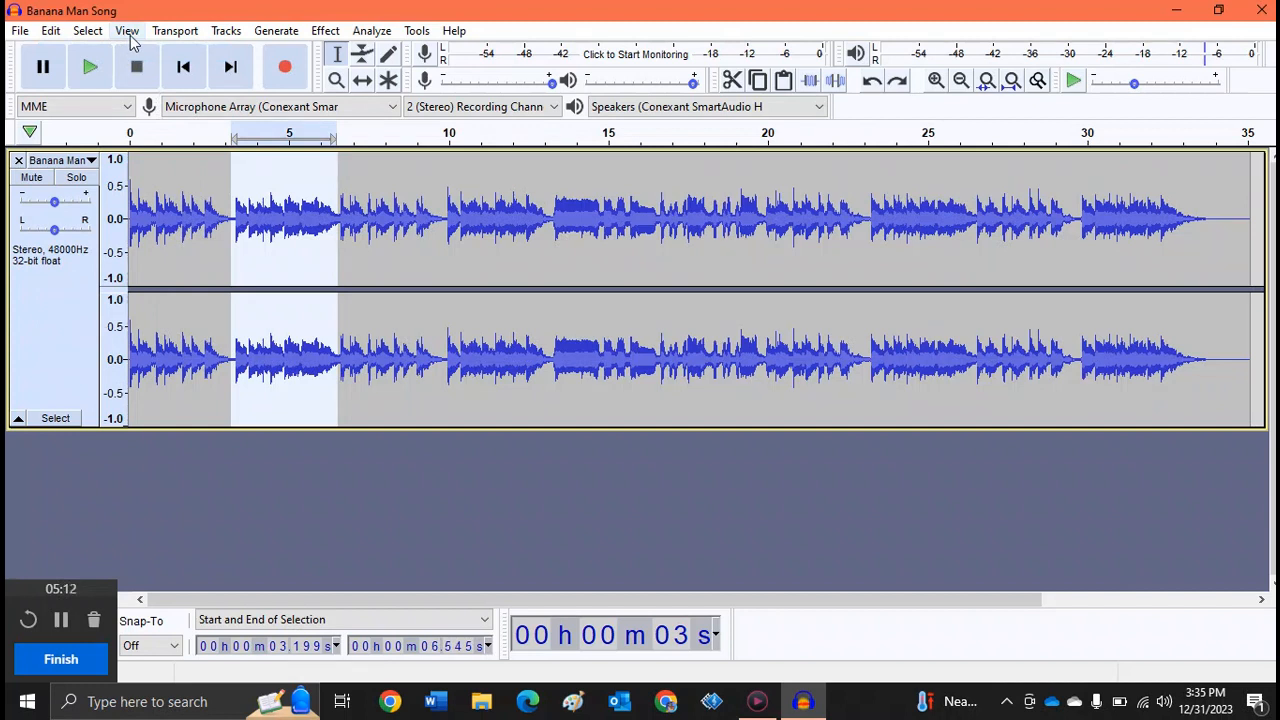
- Replace the selected segment from about 3.2 to 6.5 seconds with generated silence of the same duration
left_click(227, 31)
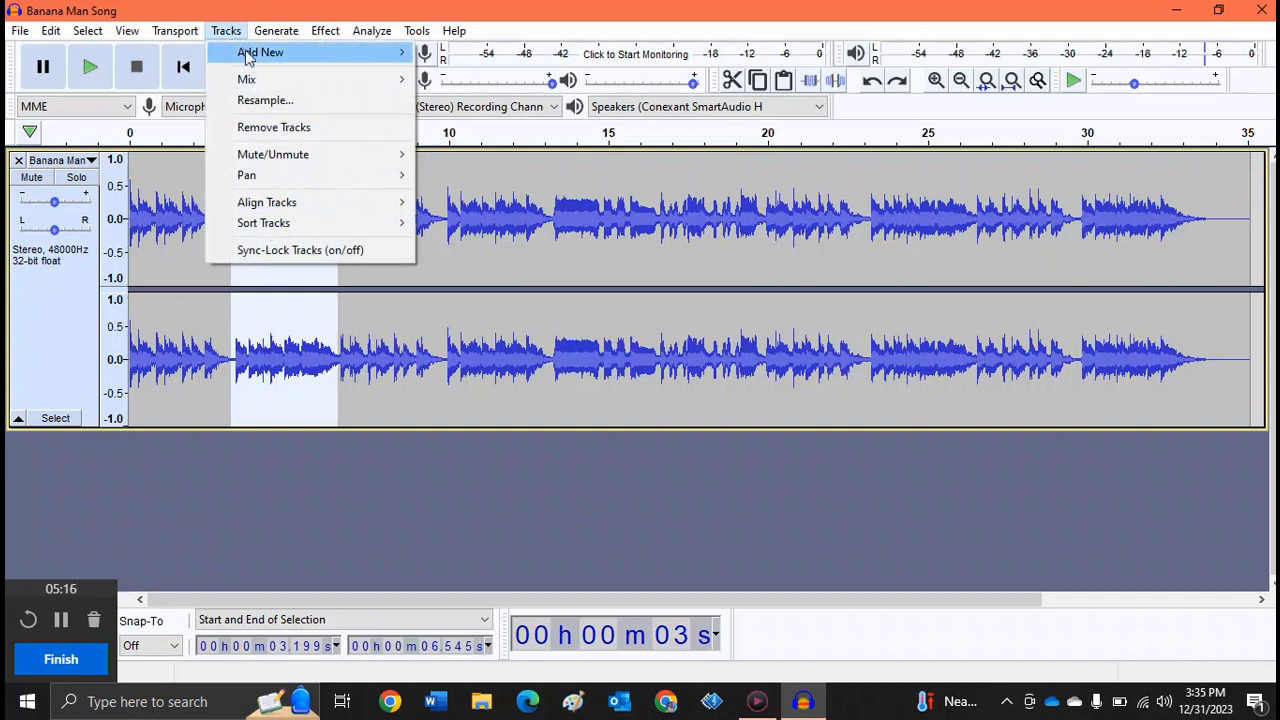
mouse_move(252, 58)
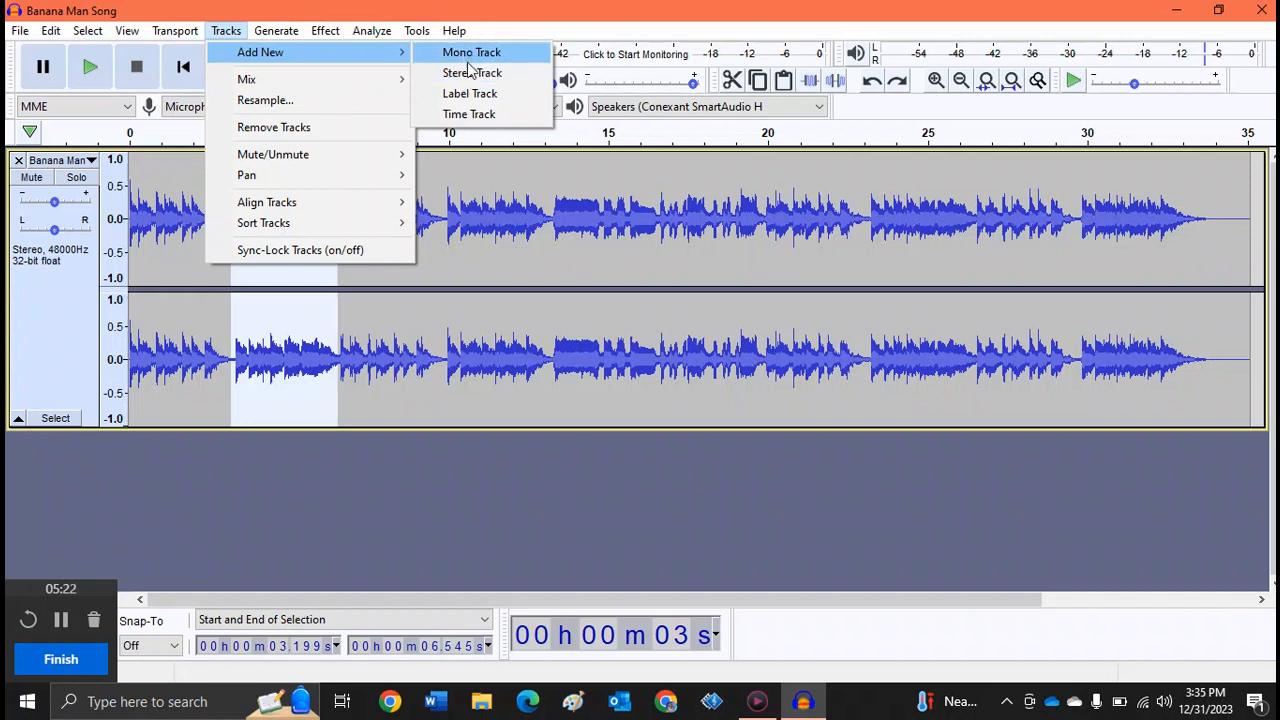
mouse_move(283, 36)
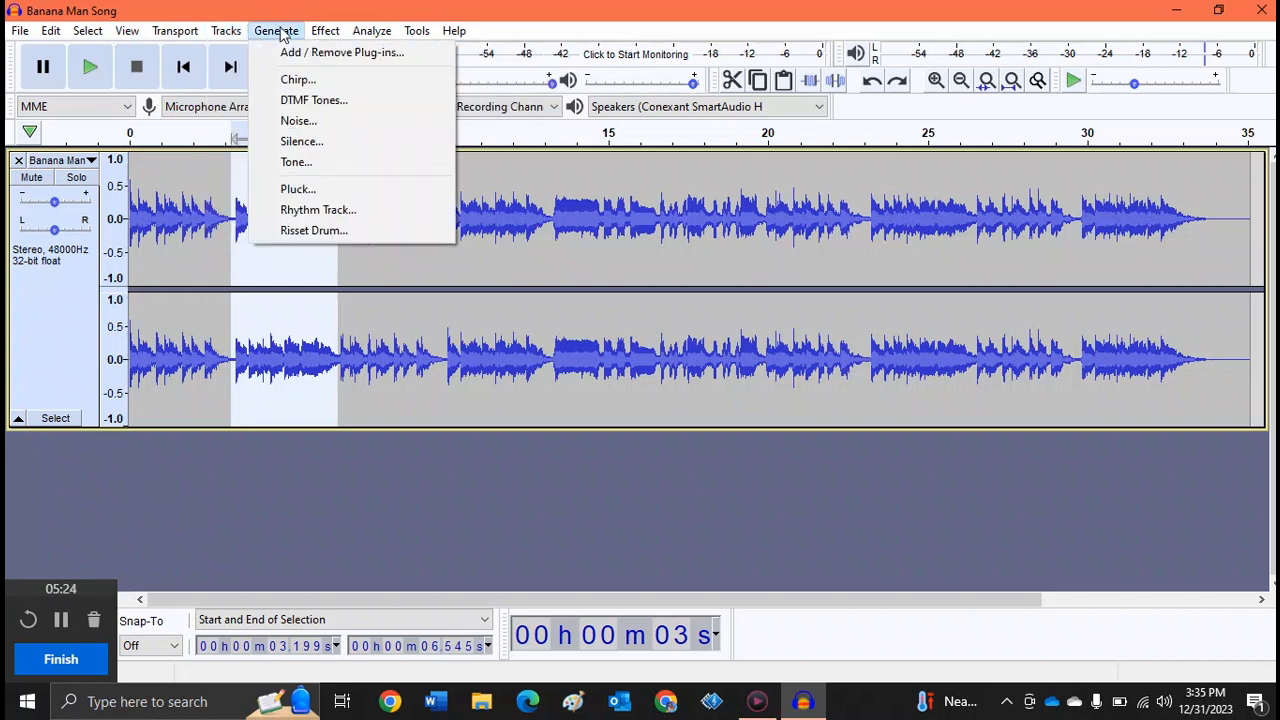
left_click(302, 142)
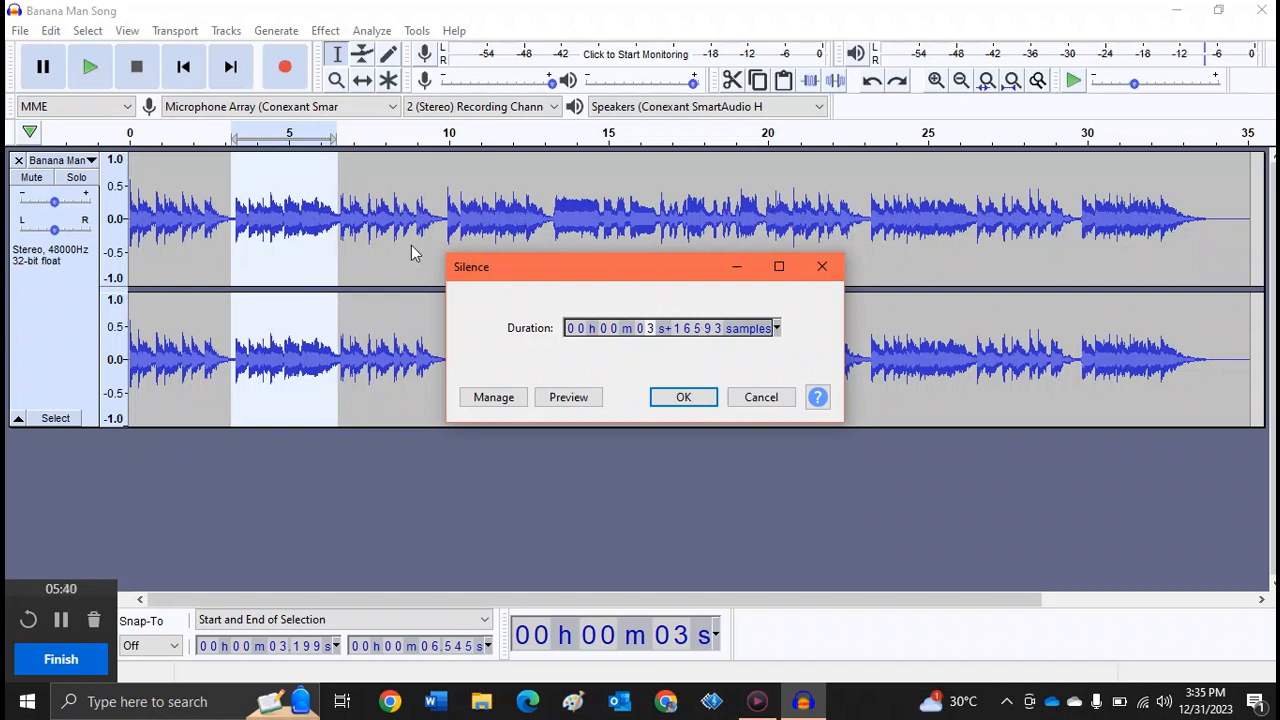
left_click(685, 397)
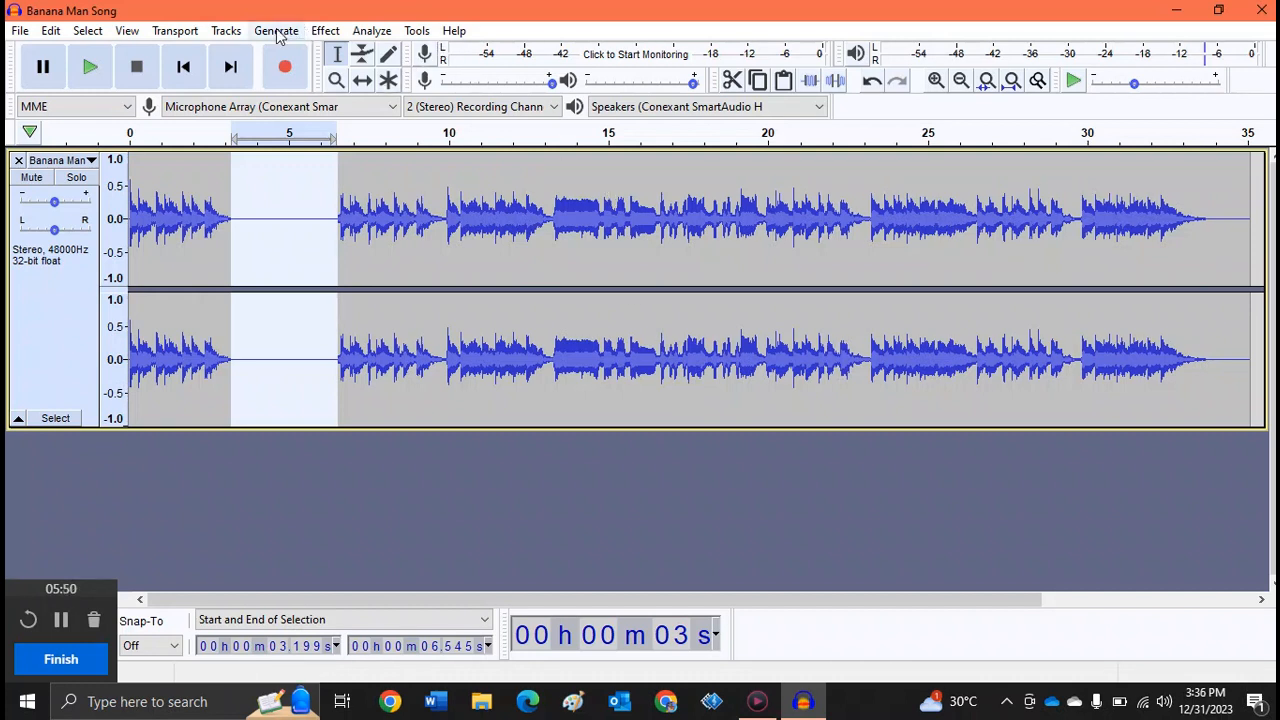
- Add a new stereo track and record audio into it from about 3.3 to 7.1 seconds
left_click(225, 31)
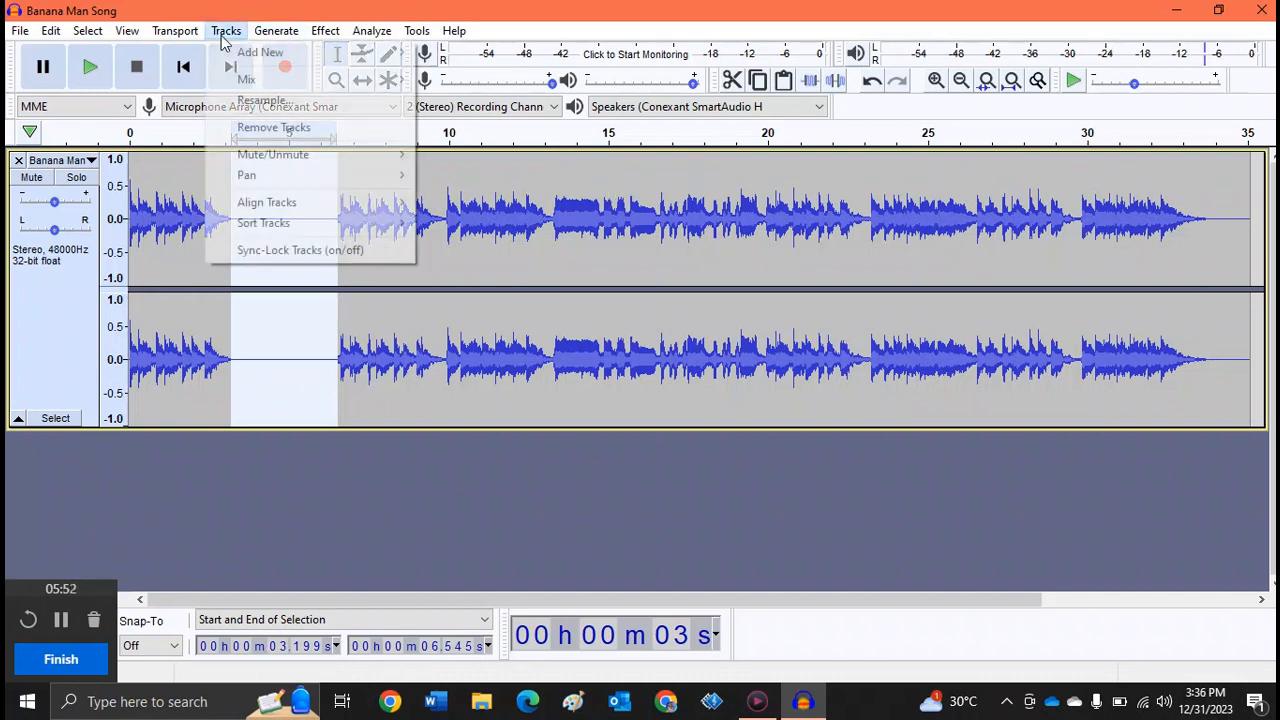
left_click(464, 74)
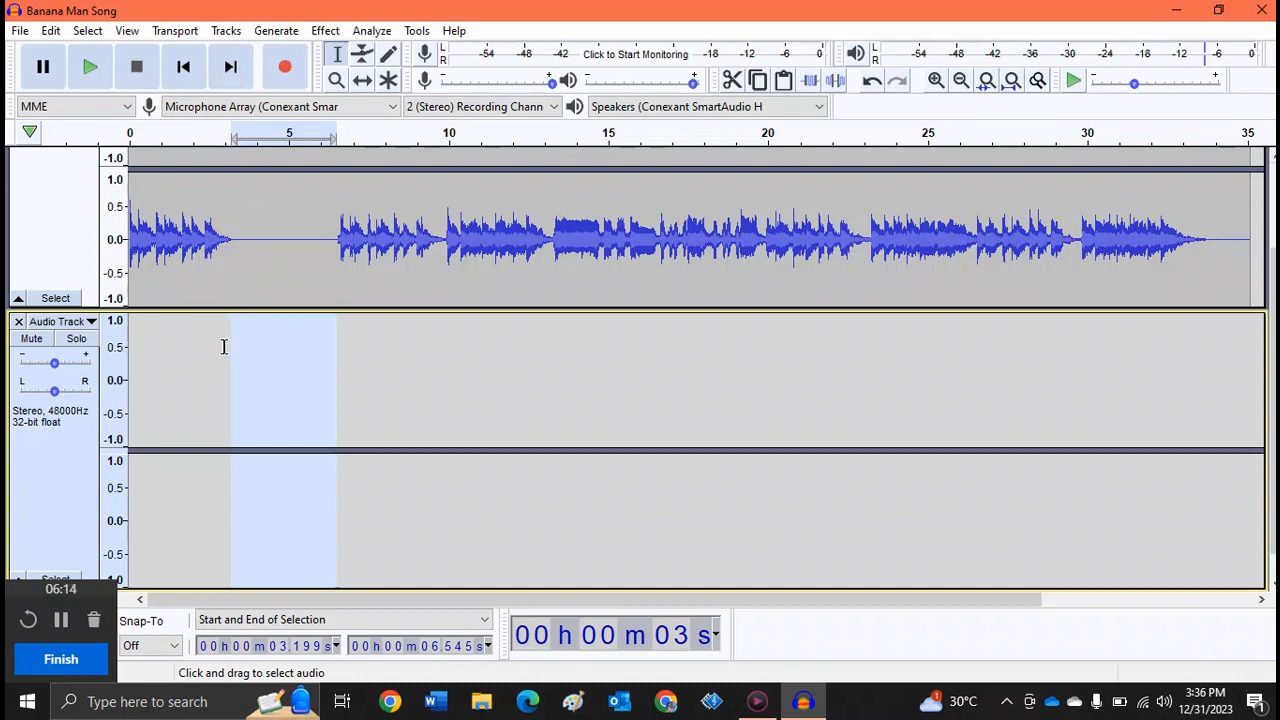
mouse_move(232, 352)
left_mouse_down()
mouse_move(309, 363)
mouse_move(247, 372)
left_mouse_up()
left_click(286, 70)
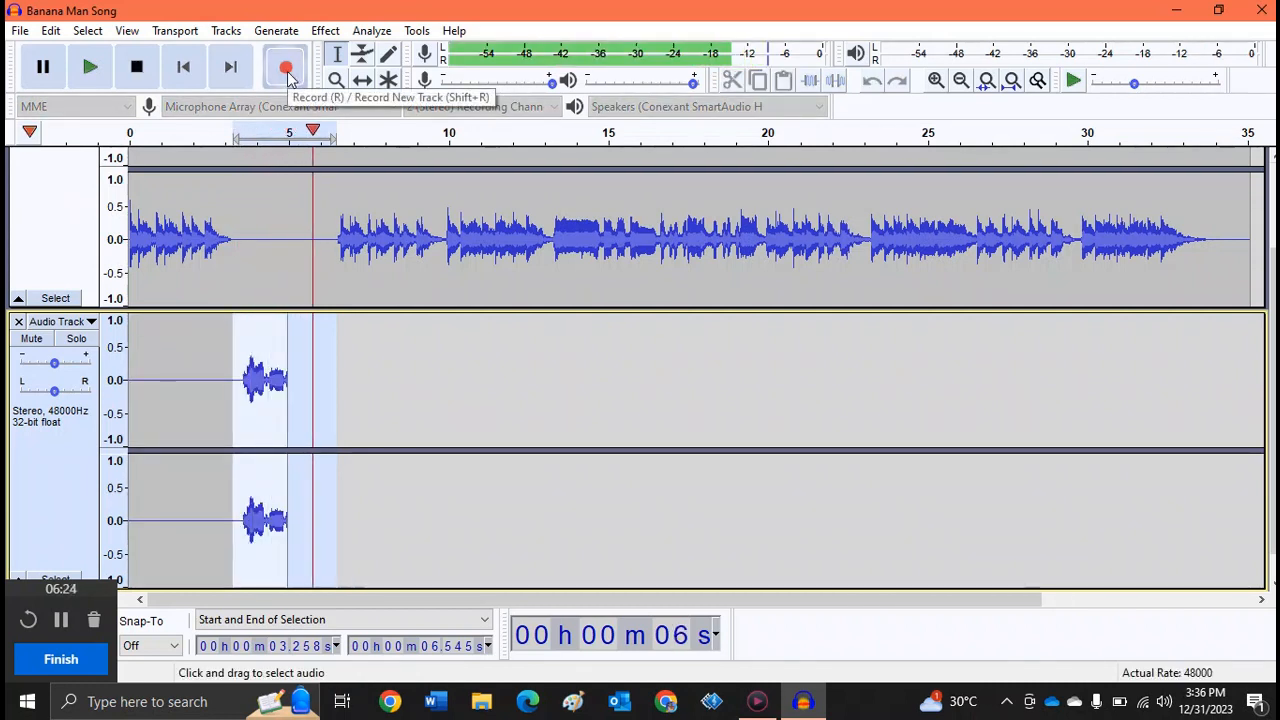
left_click(134, 74)
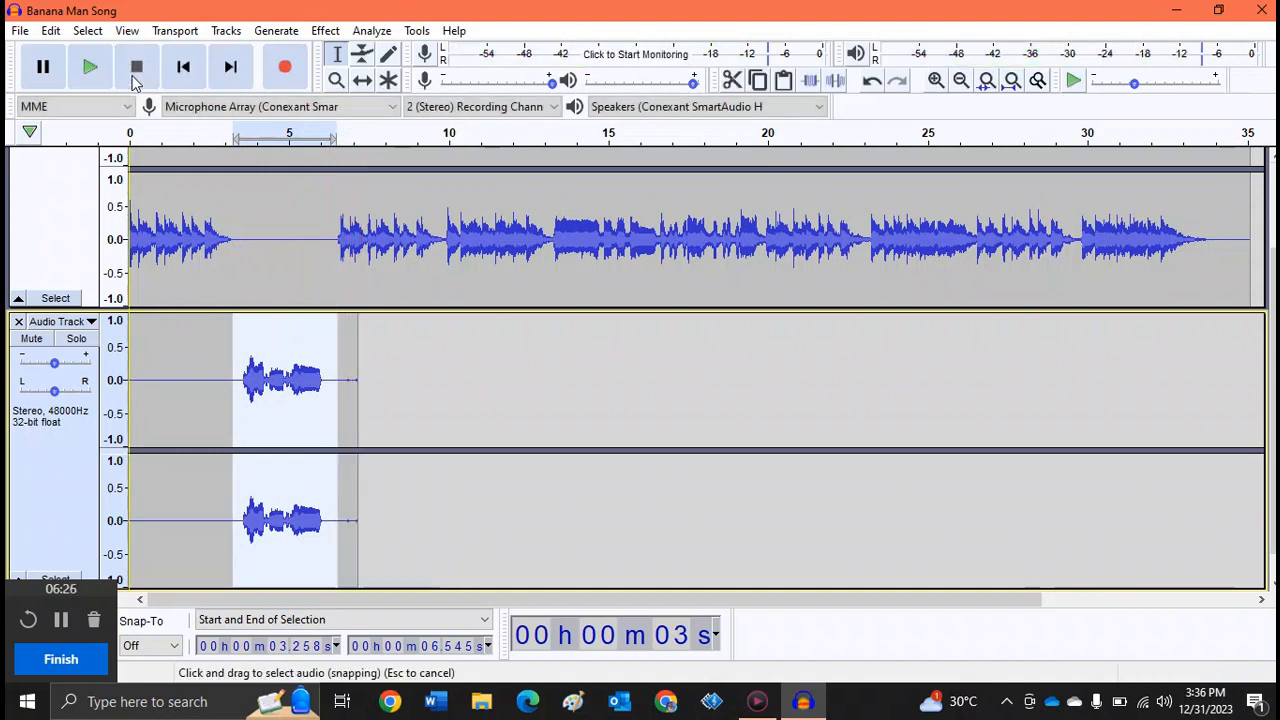
- Play both tracks together from about 3.2 seconds and again from about 1.2 seconds
left_click(230, 130)
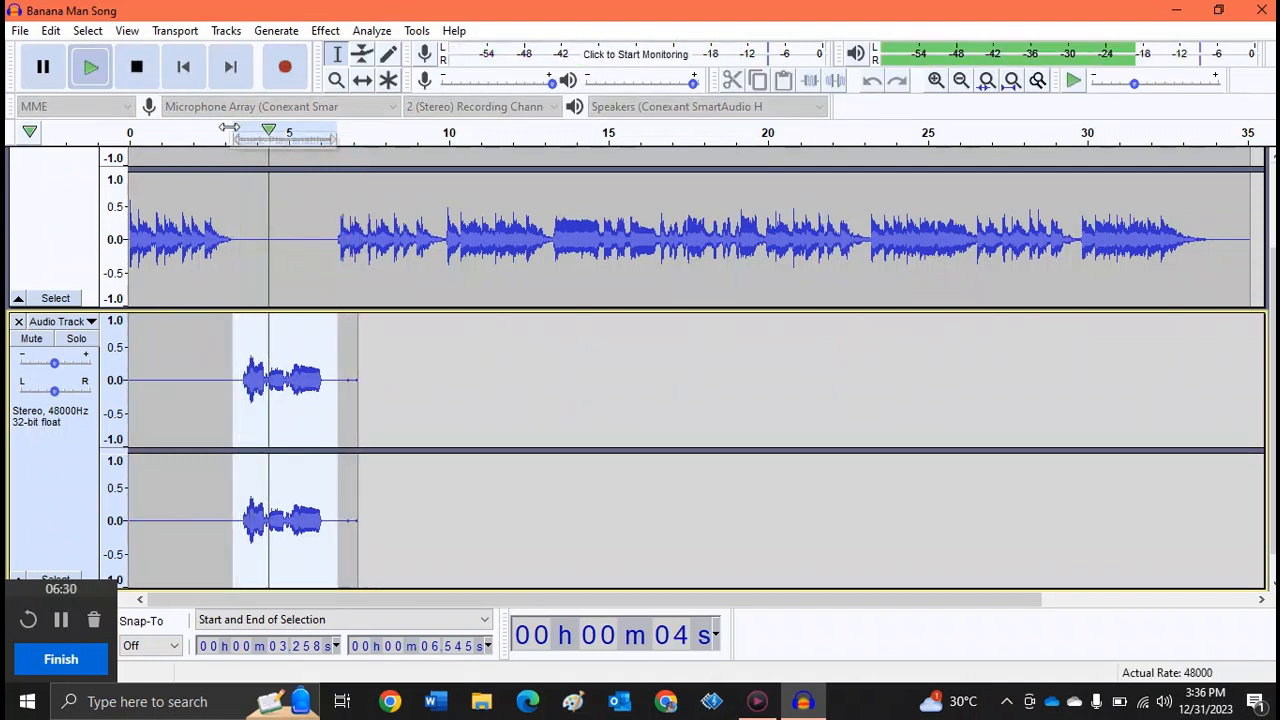
left_click(167, 138)
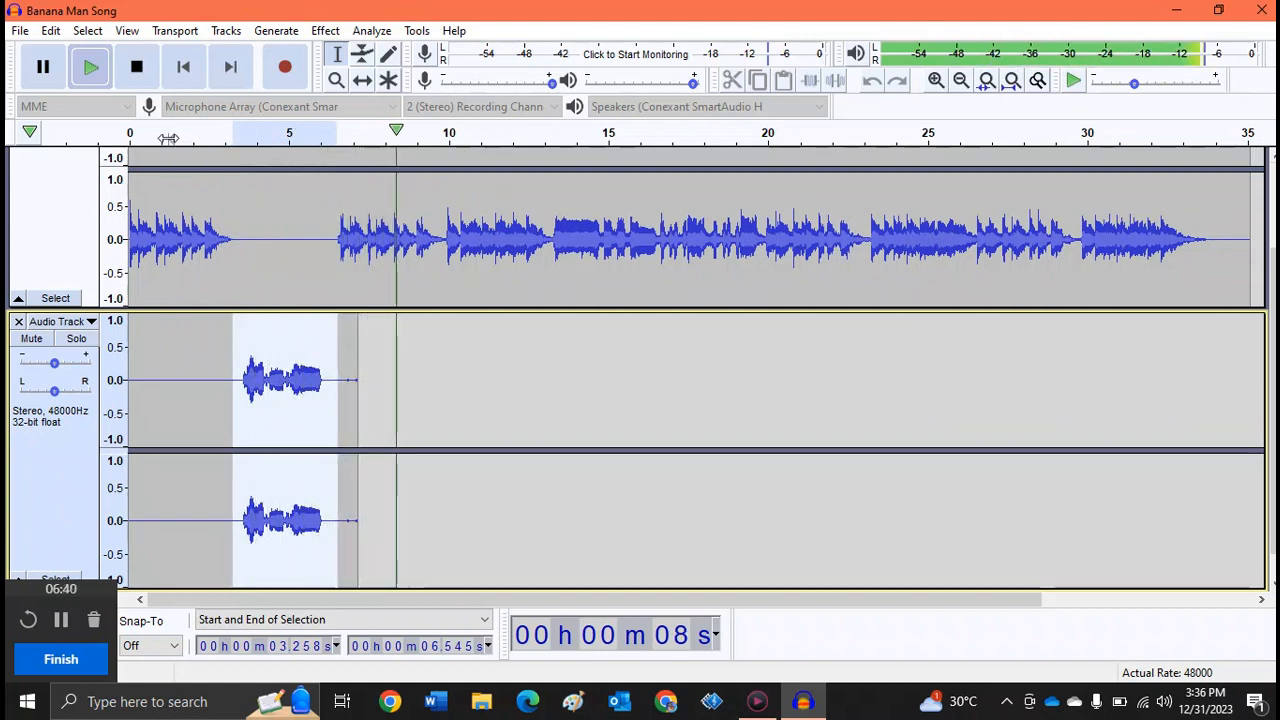
left_click(138, 68)
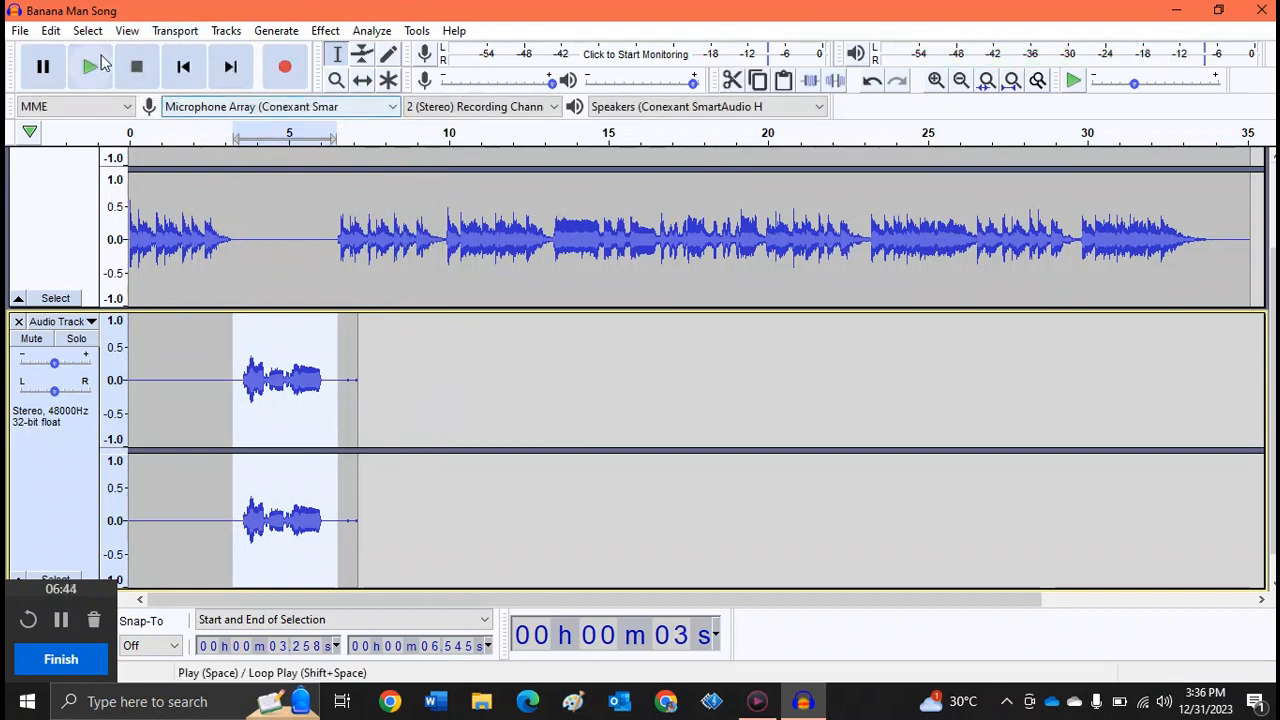
- Apply Reverb with Room Size 20%, Reverberance 50% and Wet Only to the selected part of the recording and play it
left_click(326, 31)
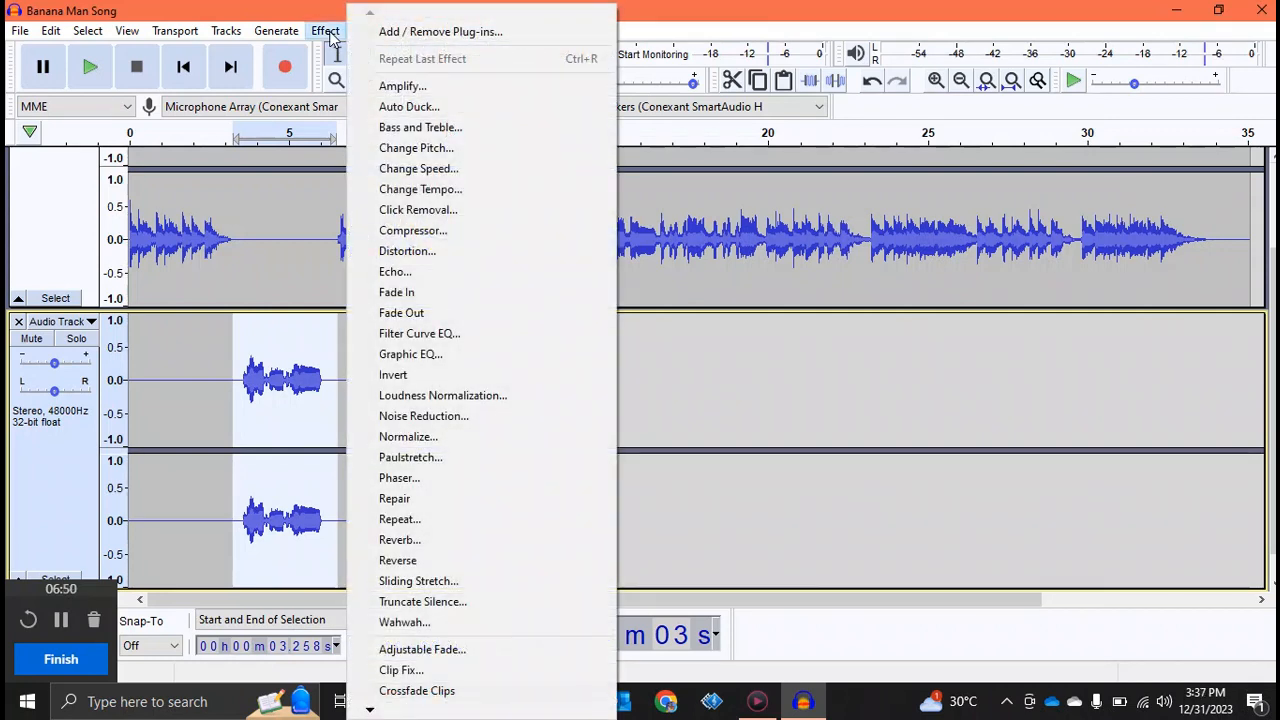
left_click(418, 541)
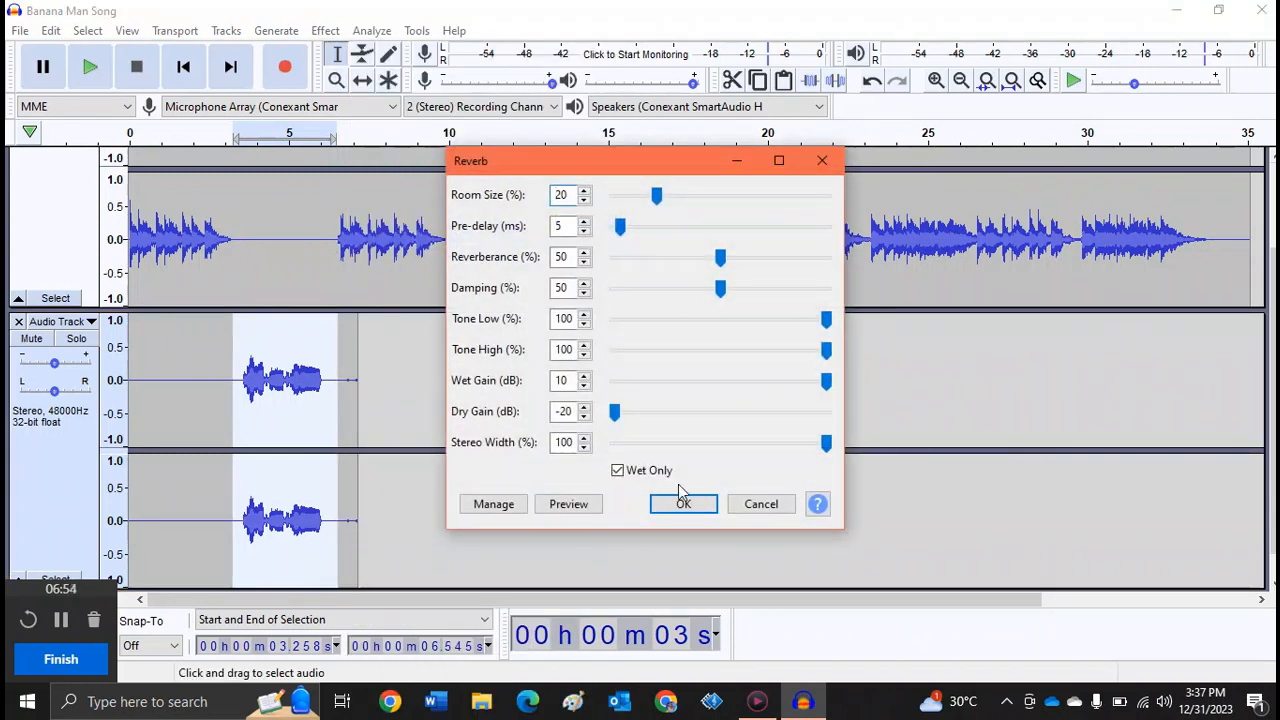
left_click(684, 504)
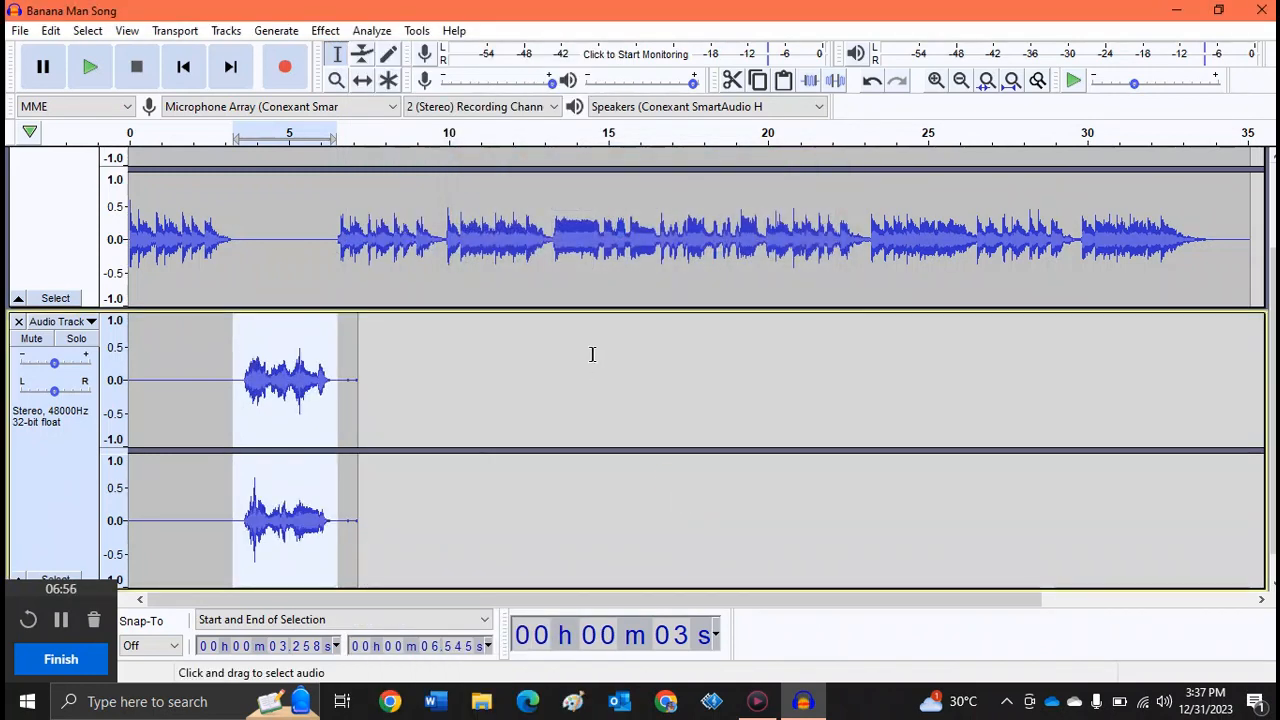
left_click(88, 66)
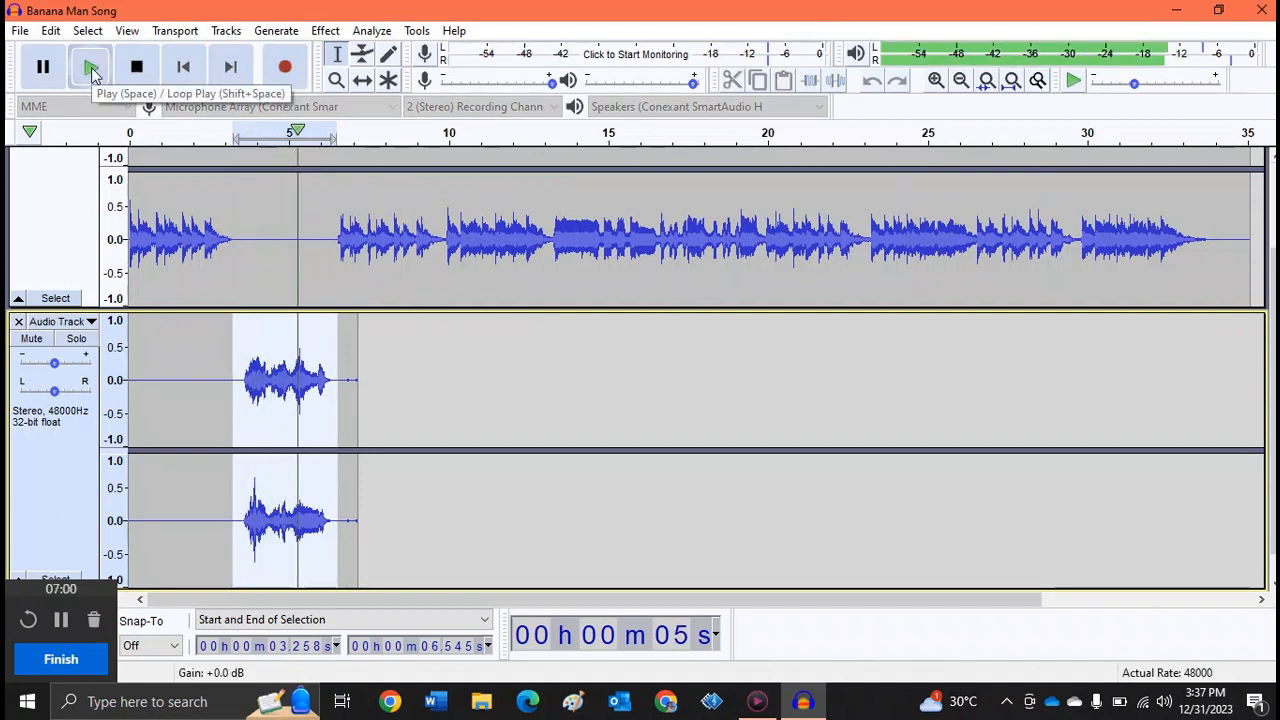
- Undo the reverb on the recording
left_click(51, 38)
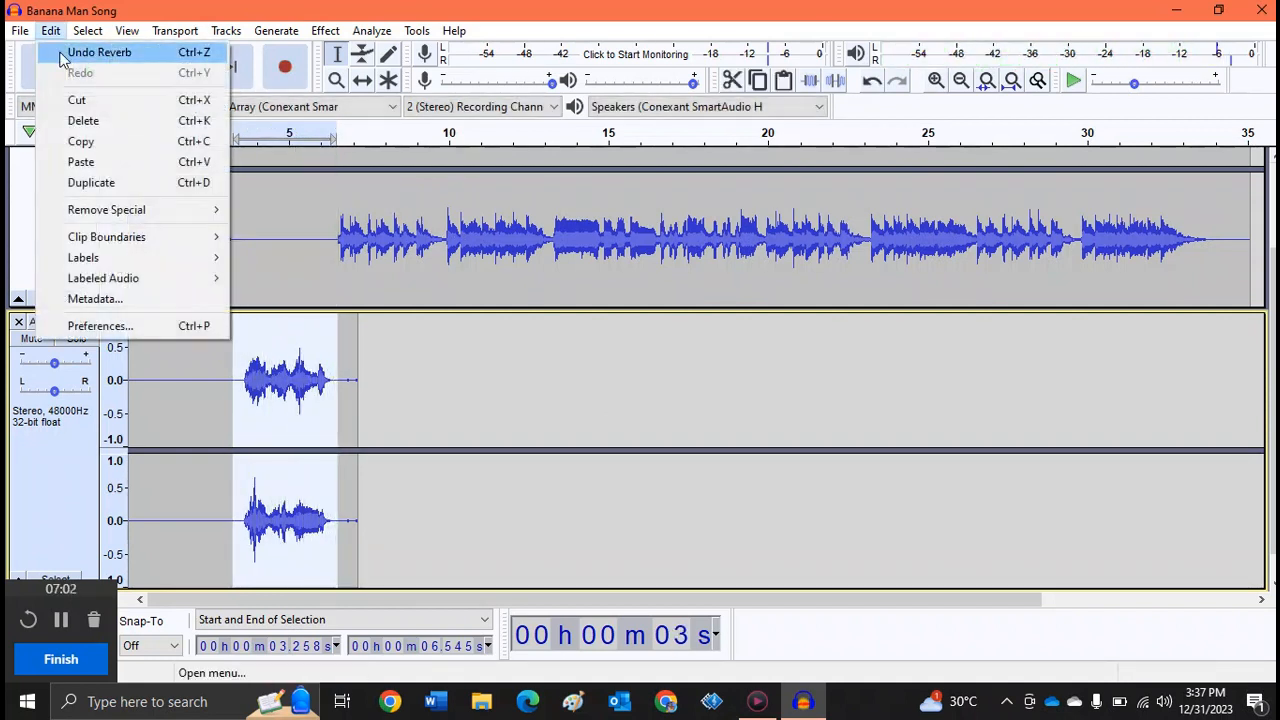
left_click(62, 48)
- Preview and apply an amplification of 8.709 dB to the selected part of the recording
left_click(325, 31)
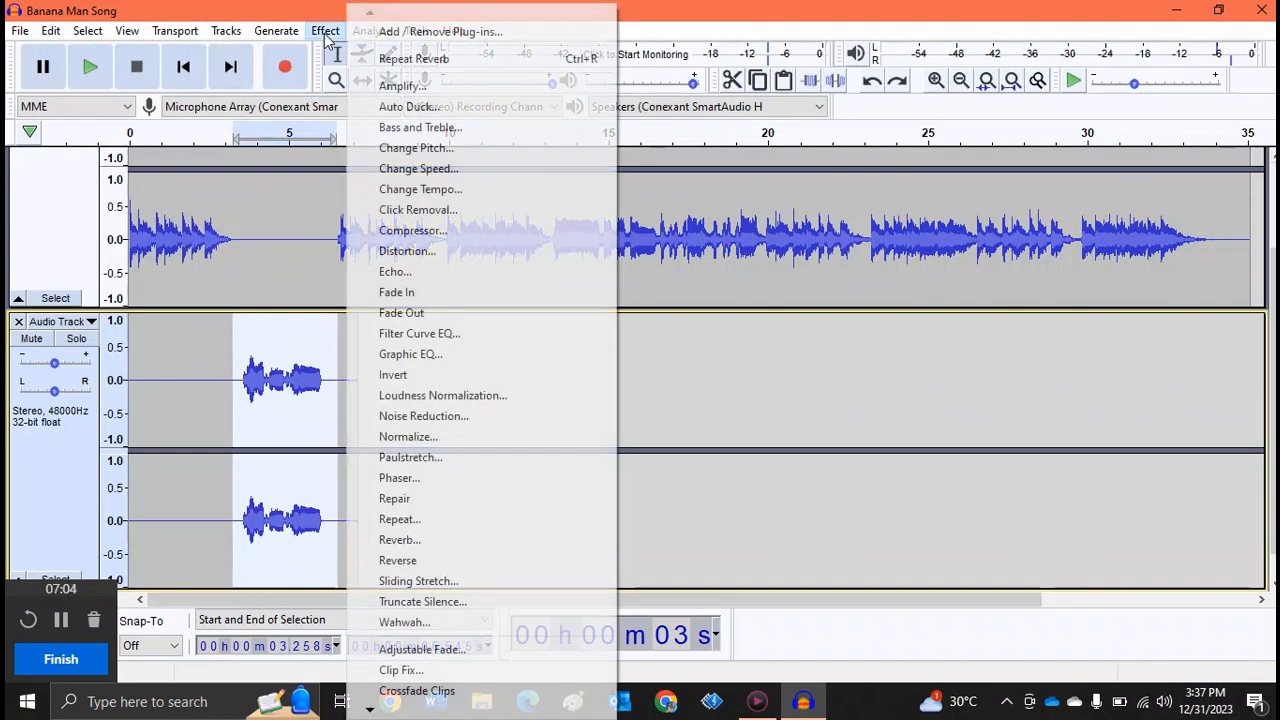
left_click(451, 90)
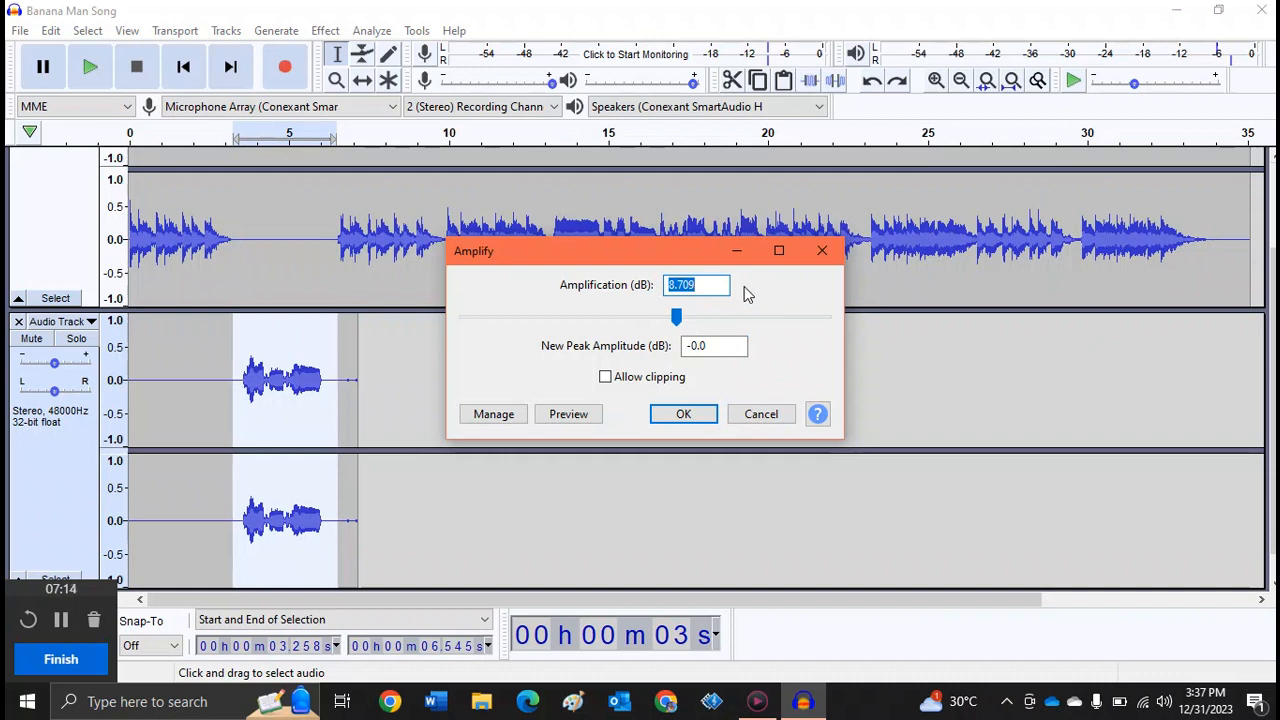
left_click(587, 420)
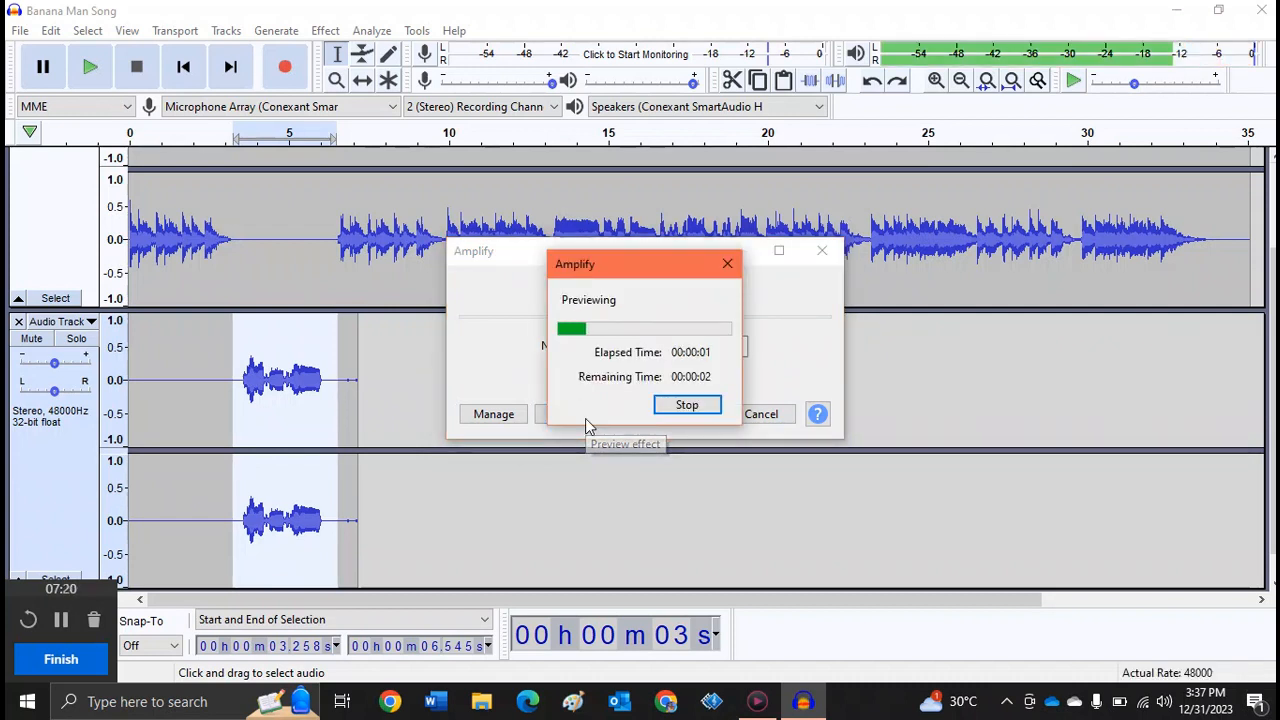
left_click(692, 406)
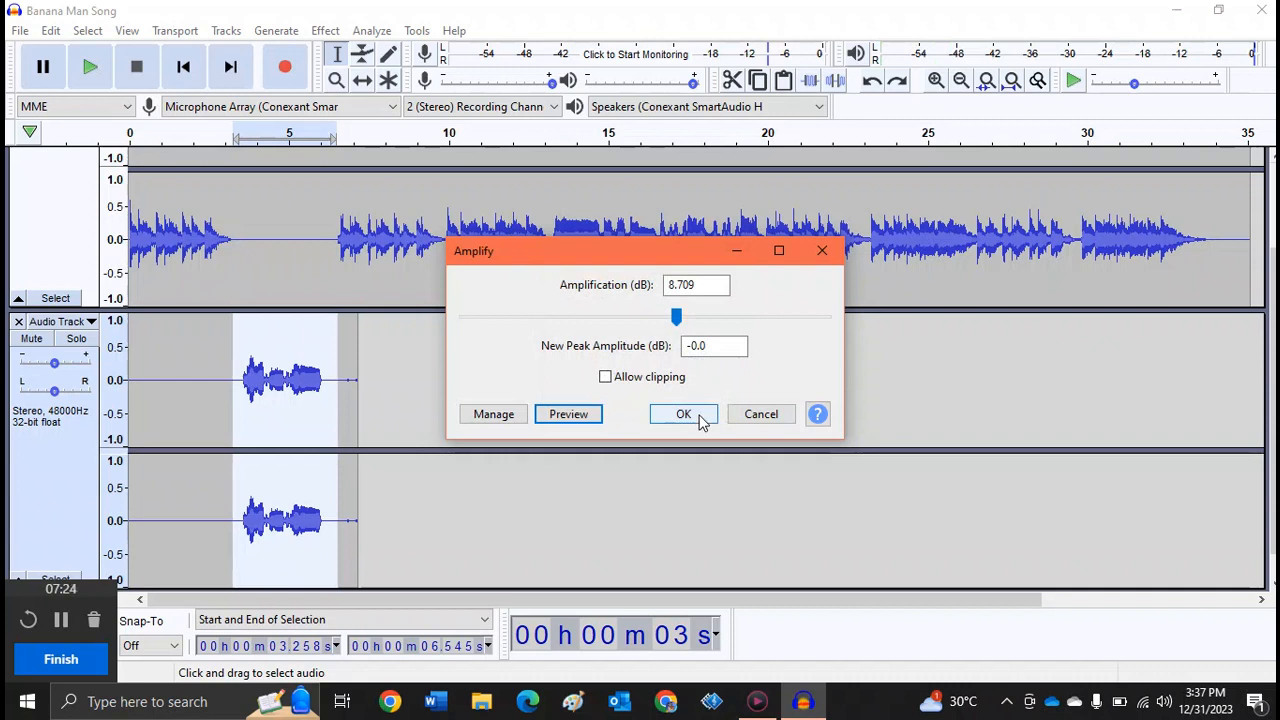
left_click(700, 414)
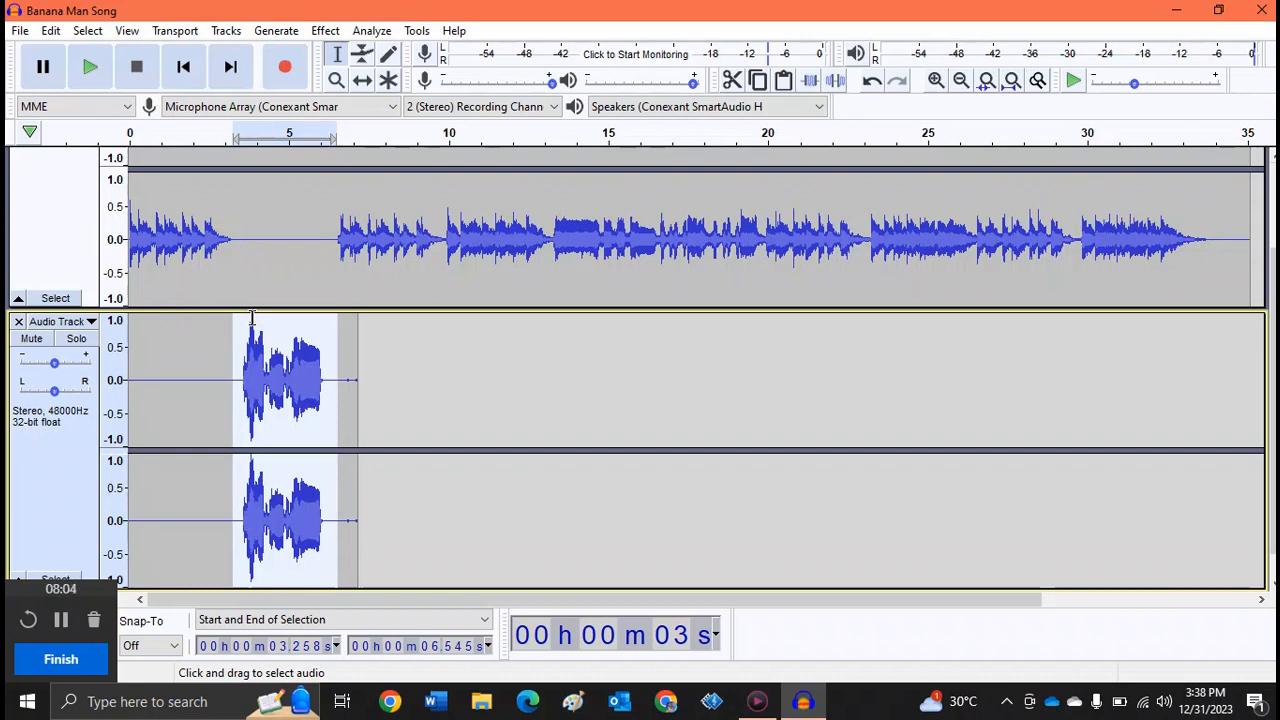
- Undo the amplification on the recording
left_click(51, 32)
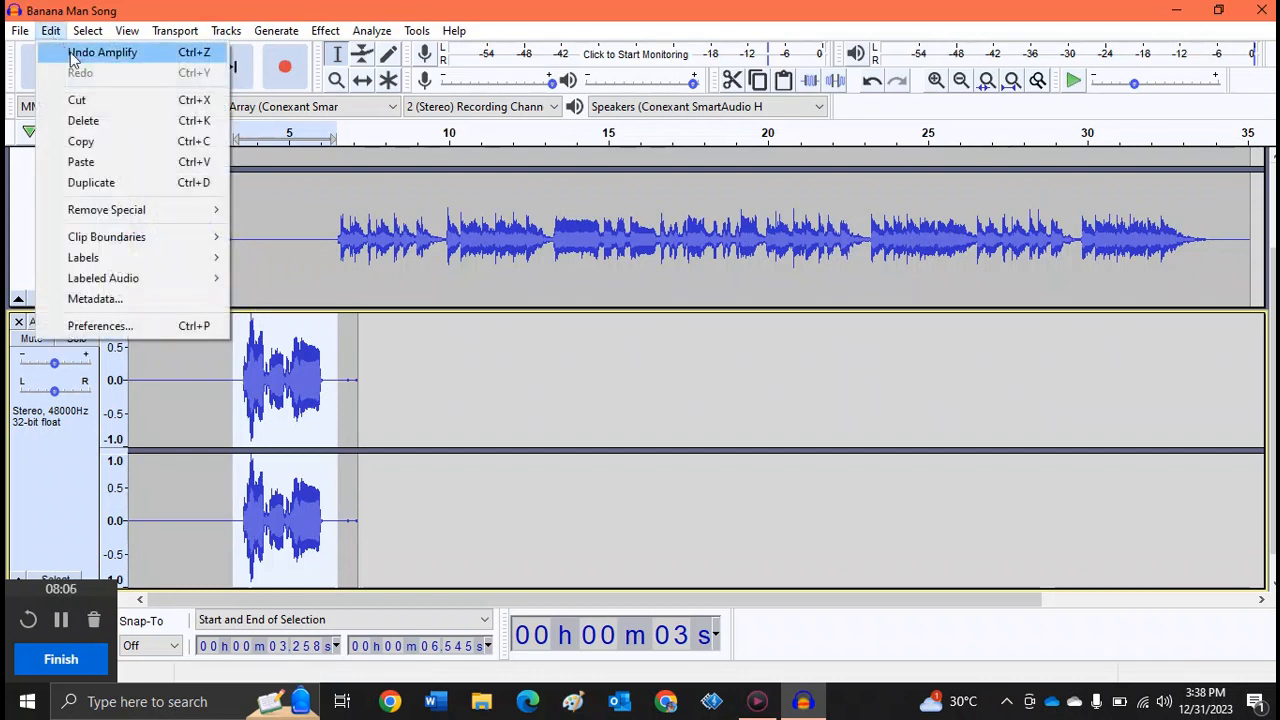
left_click(60, 52)
- Preview a Change Pitch effect of 4 semitones on the selected part of the recording
left_click(334, 34)
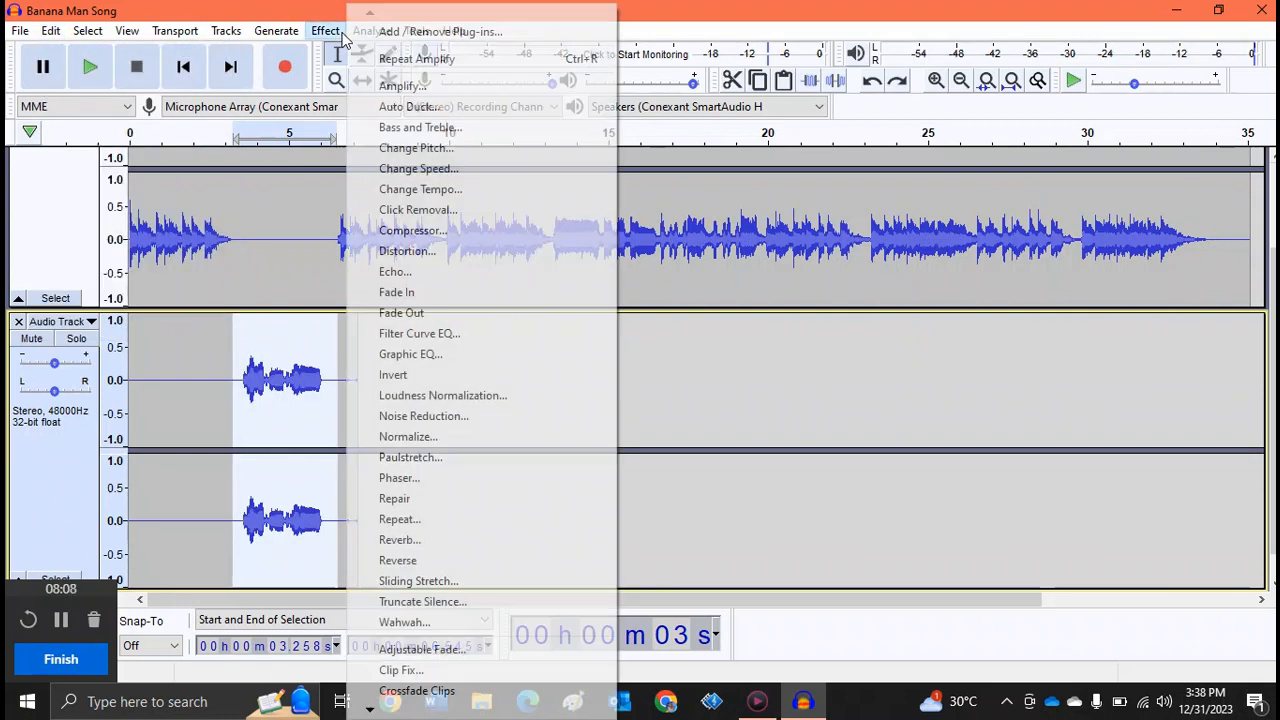
left_click(463, 150)
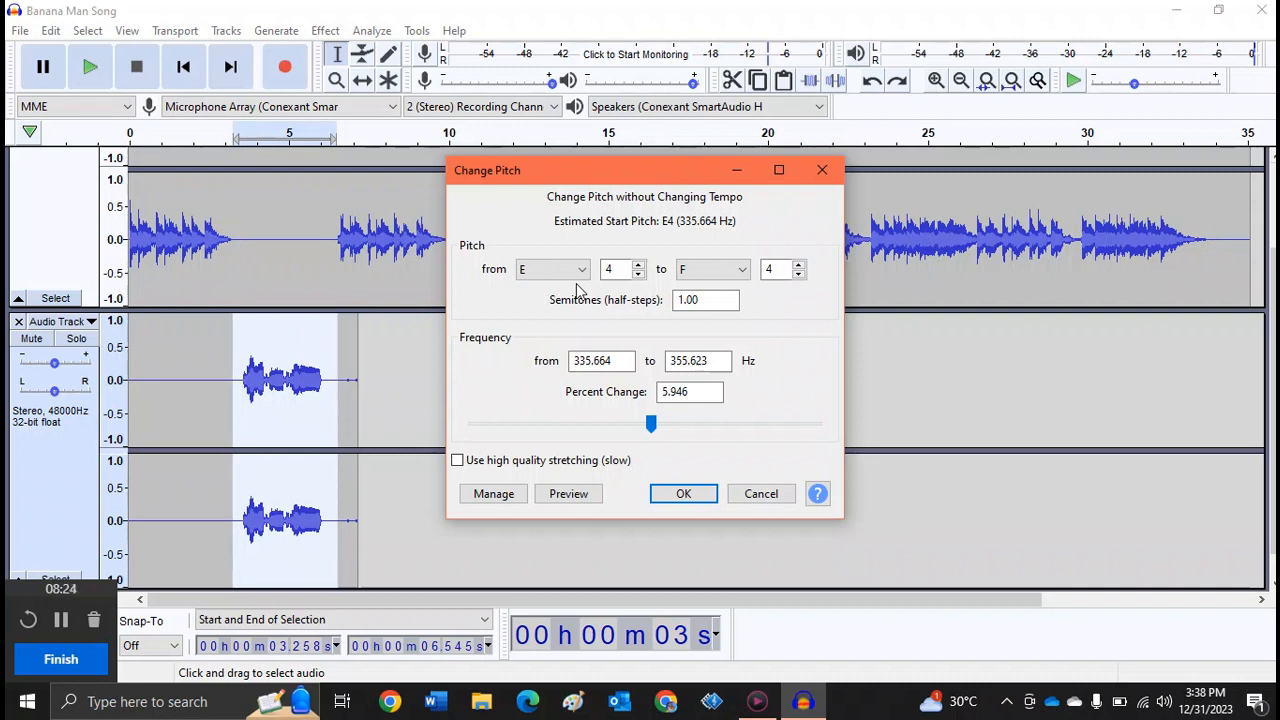
left_click(684, 300)
key("BackSpace")
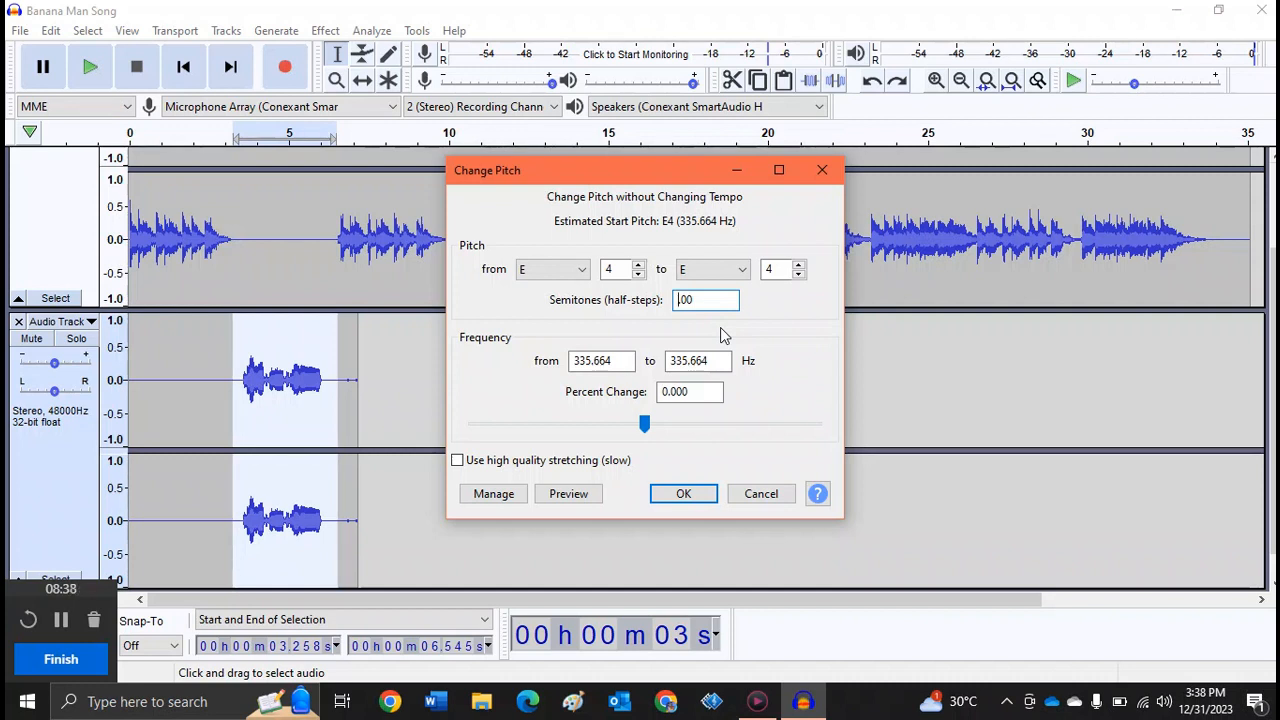
type("4")
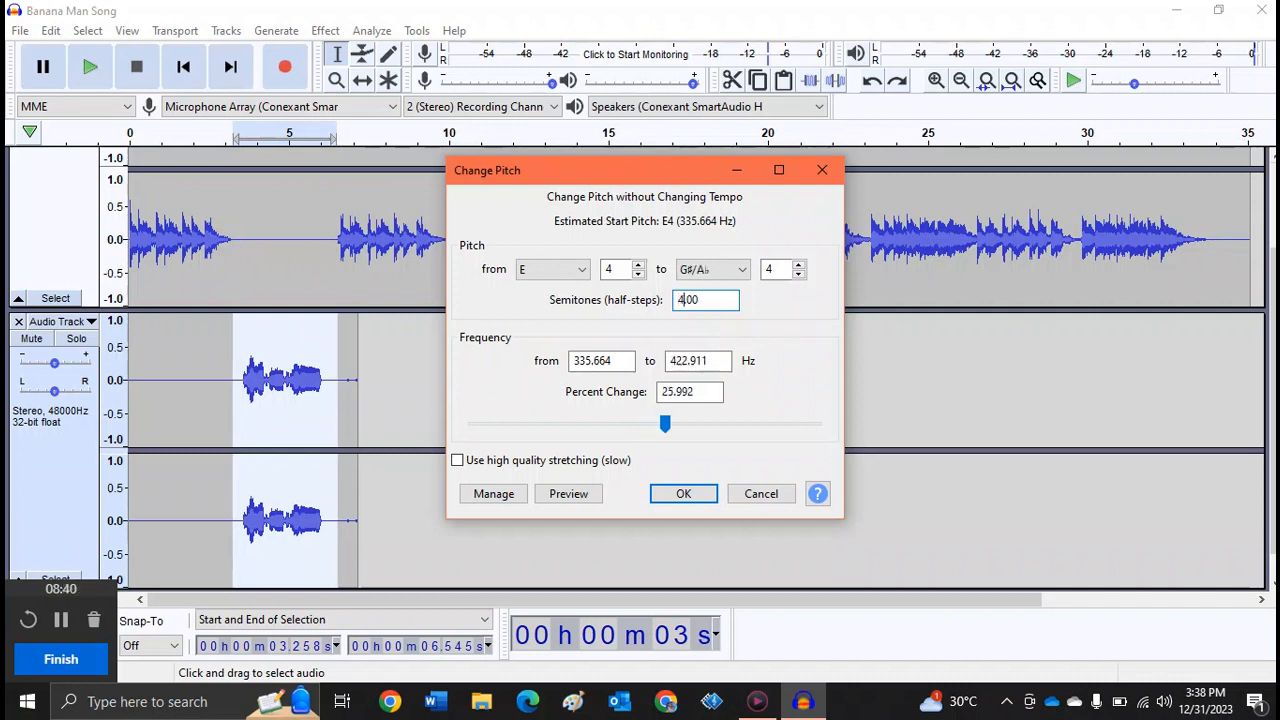
left_click(568, 494)
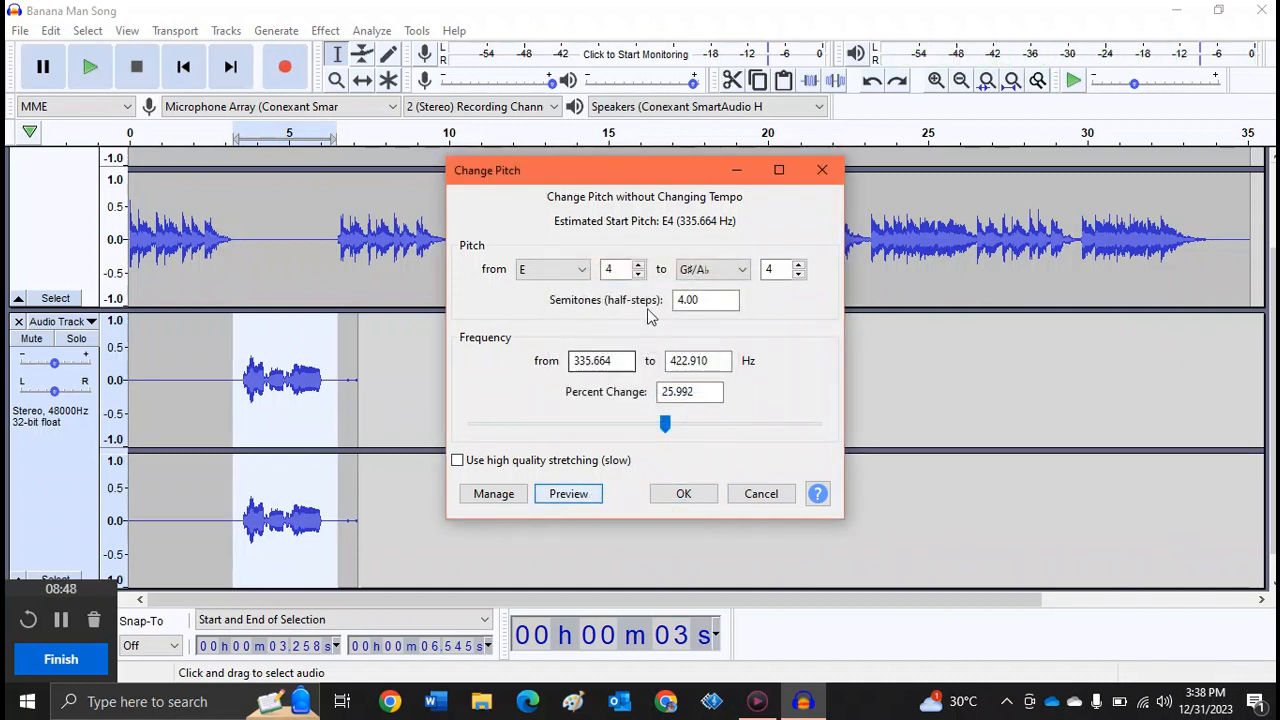
- Preview the pitch change at -4 semitones and close Change Pitch without applying it
left_click(677, 300)
type("-")
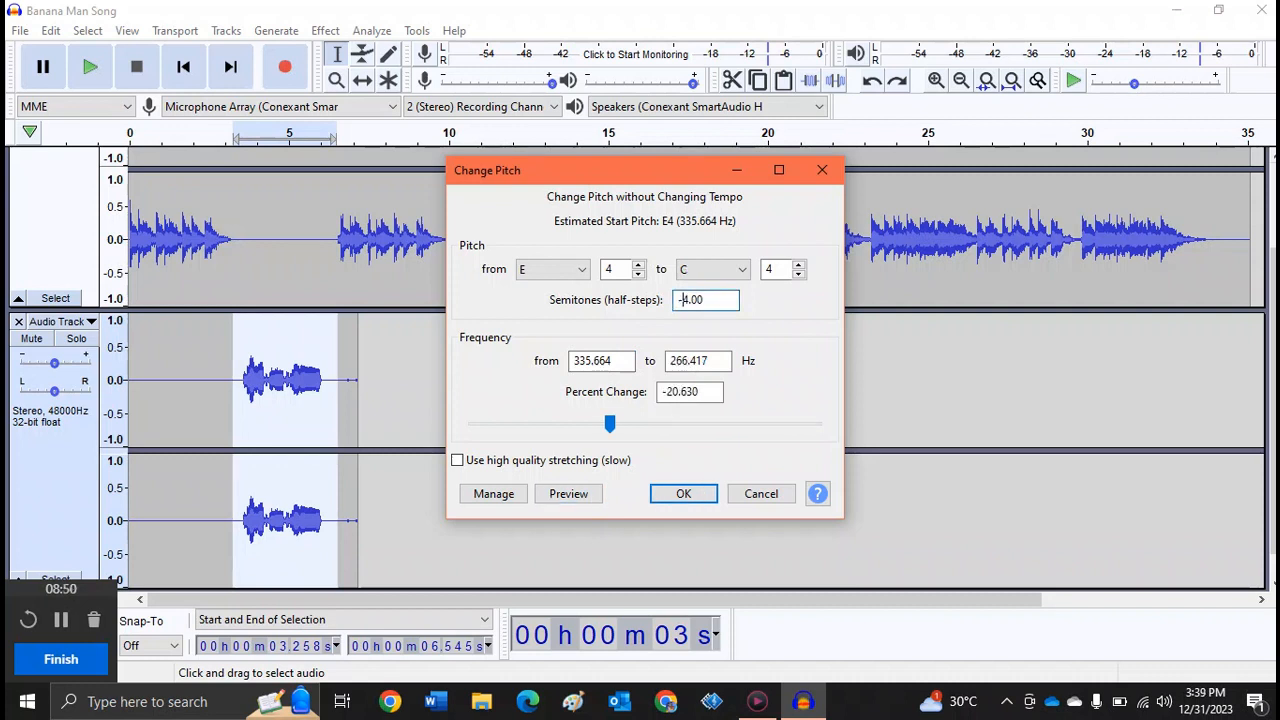
left_click(569, 494)
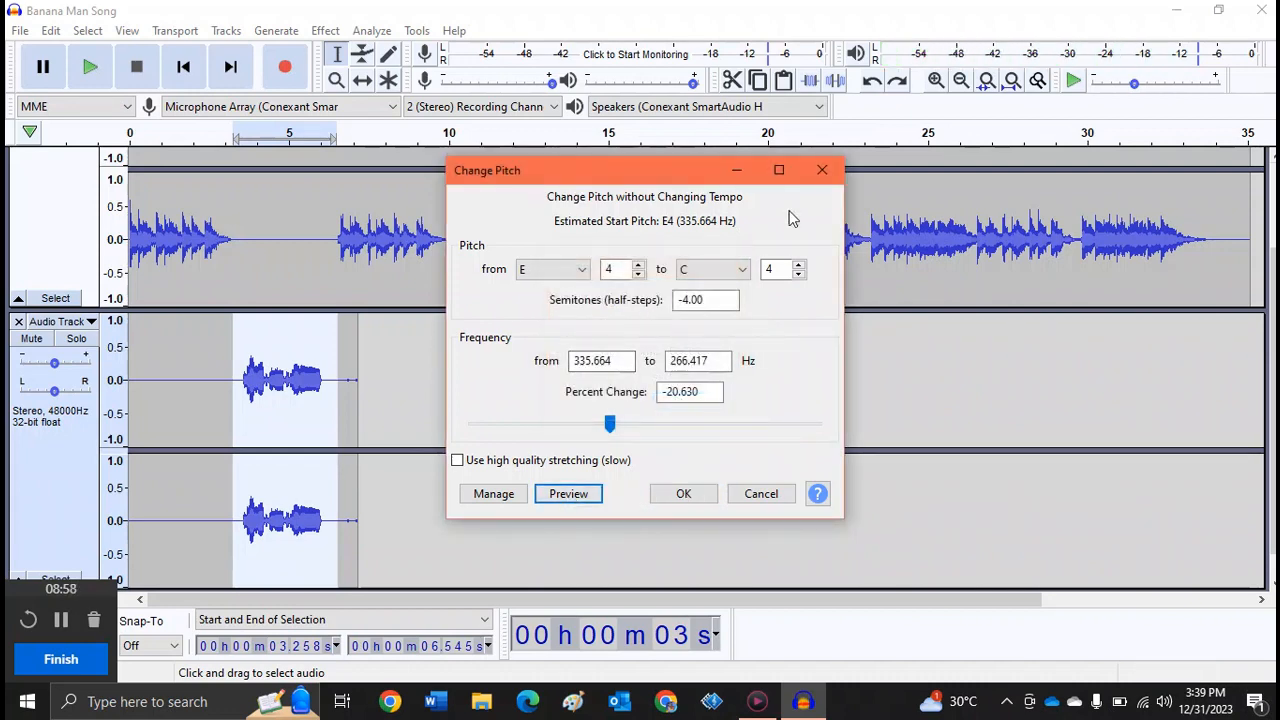
left_click(822, 170)
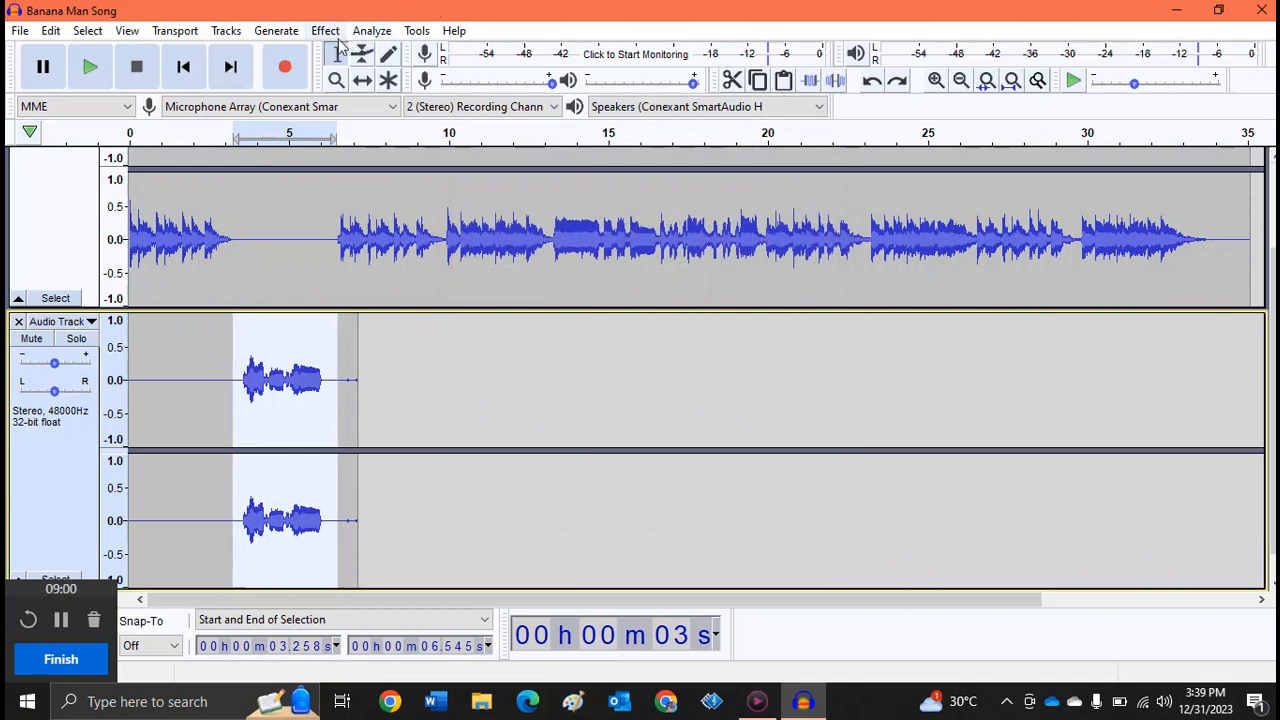
- Preview a Change Speed effect with a 50 percent change on the selected part of the recording
left_click(324, 32)
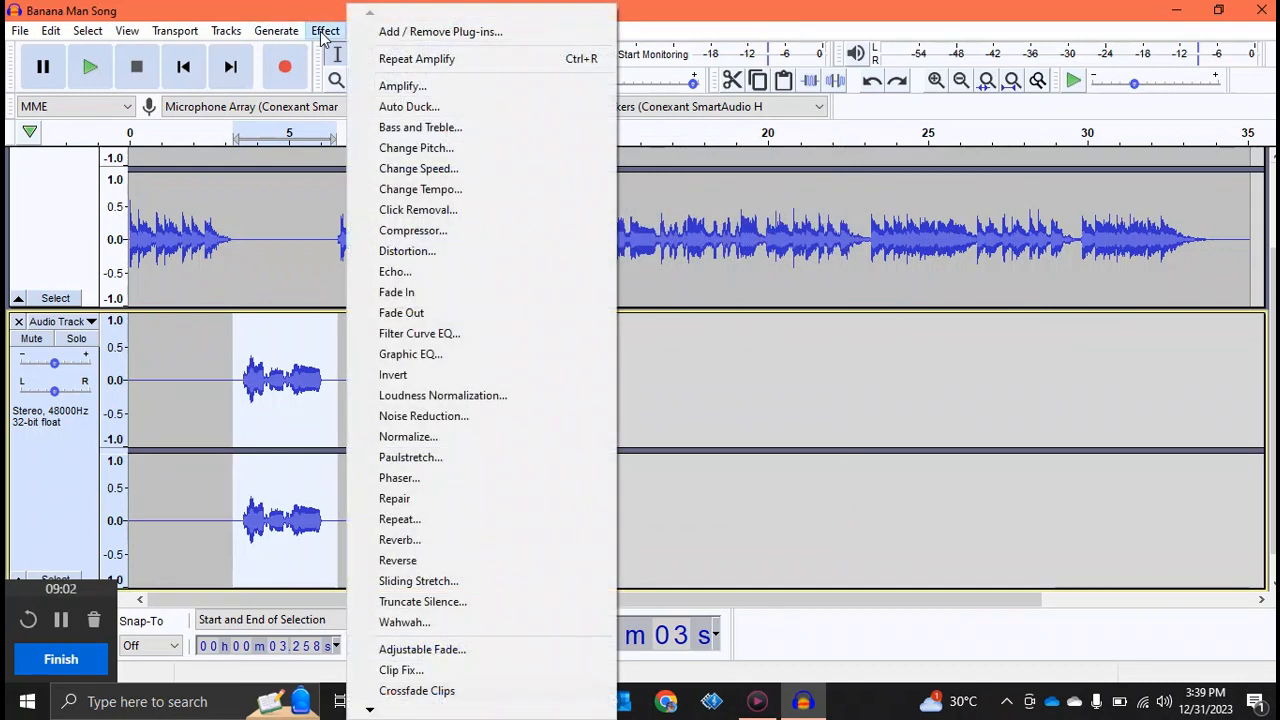
left_click(462, 170)
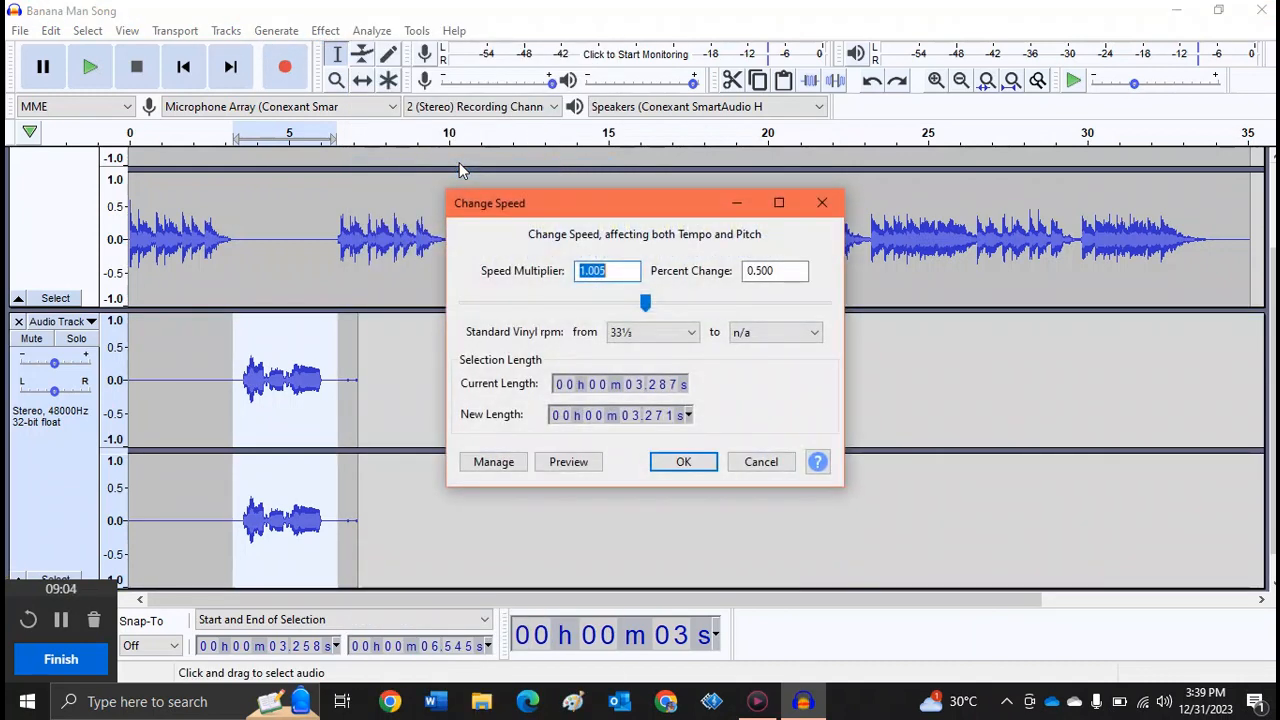
double_click(779, 270)
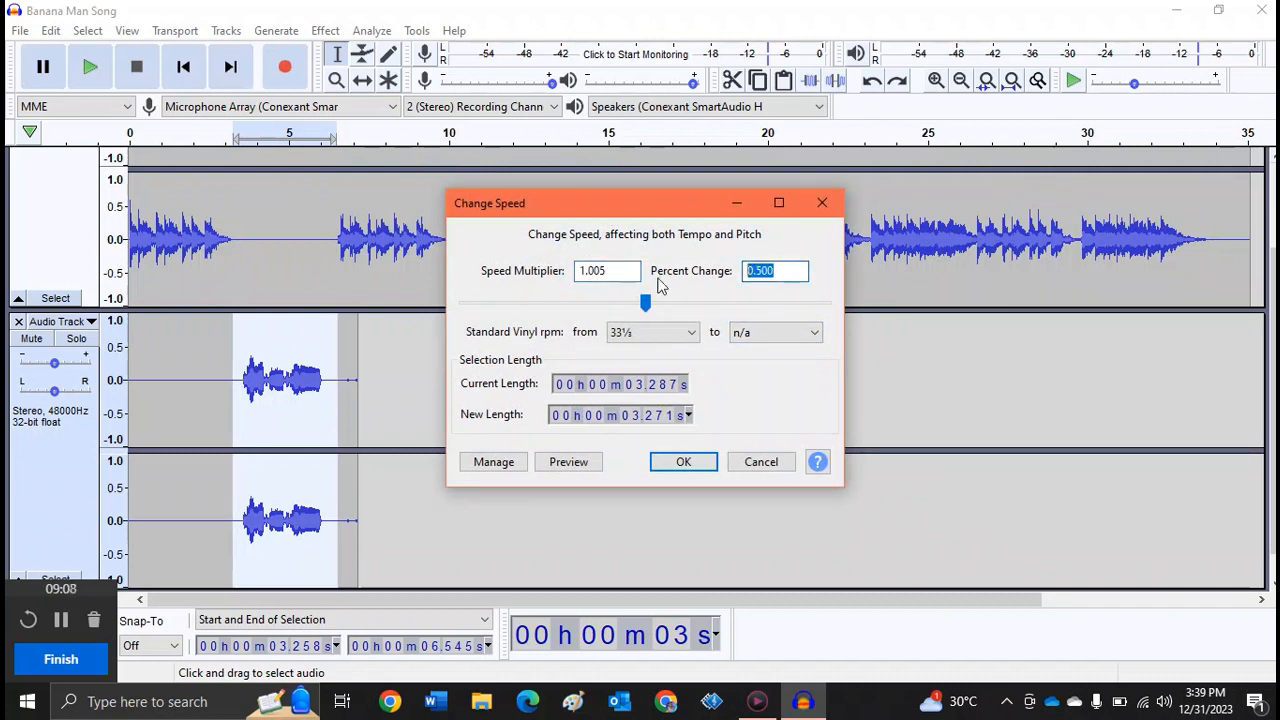
type("50")
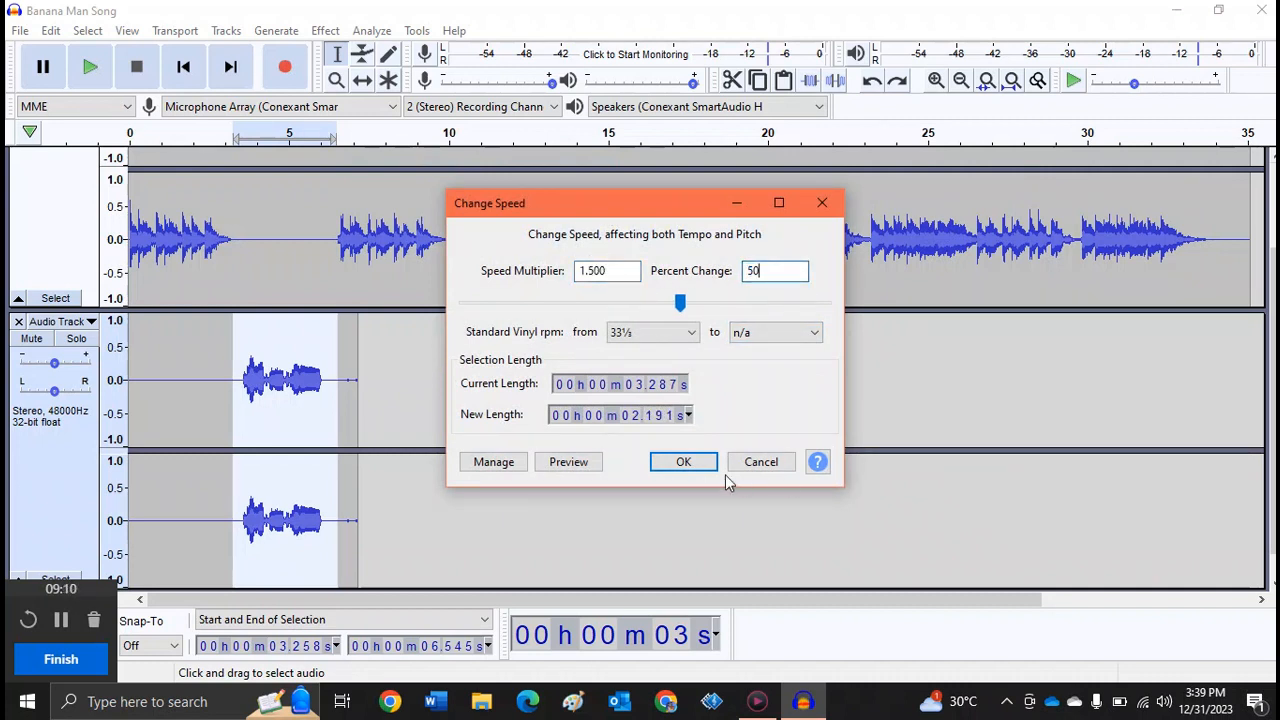
left_click(569, 463)
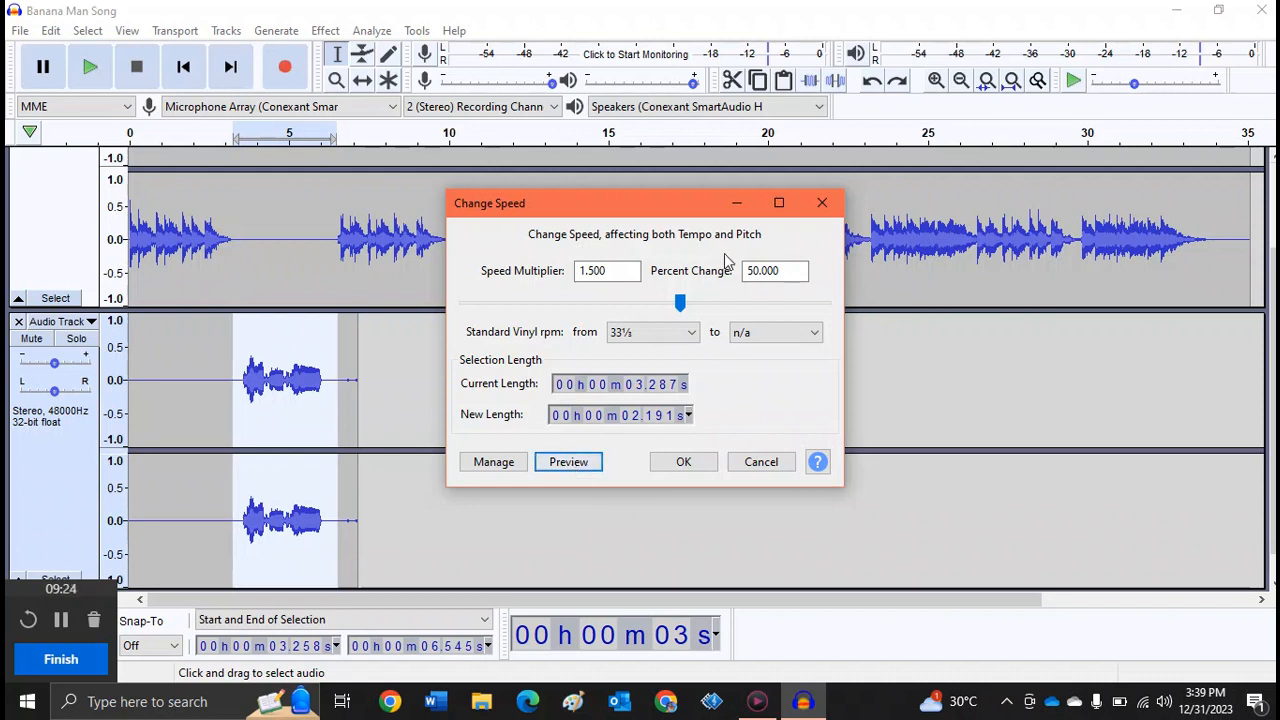
- Set the speed's percent change to 0.5 and preview it
left_click(760, 272)
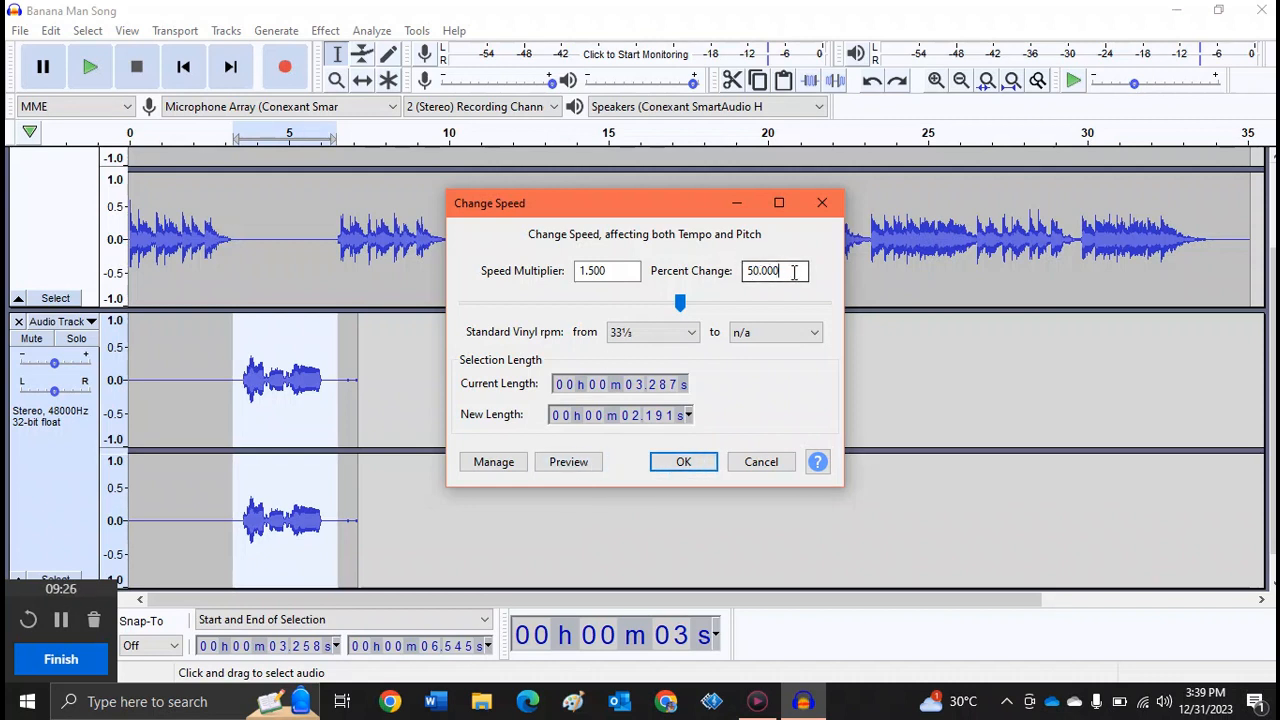
left_click_drag(795, 272, 745, 280)
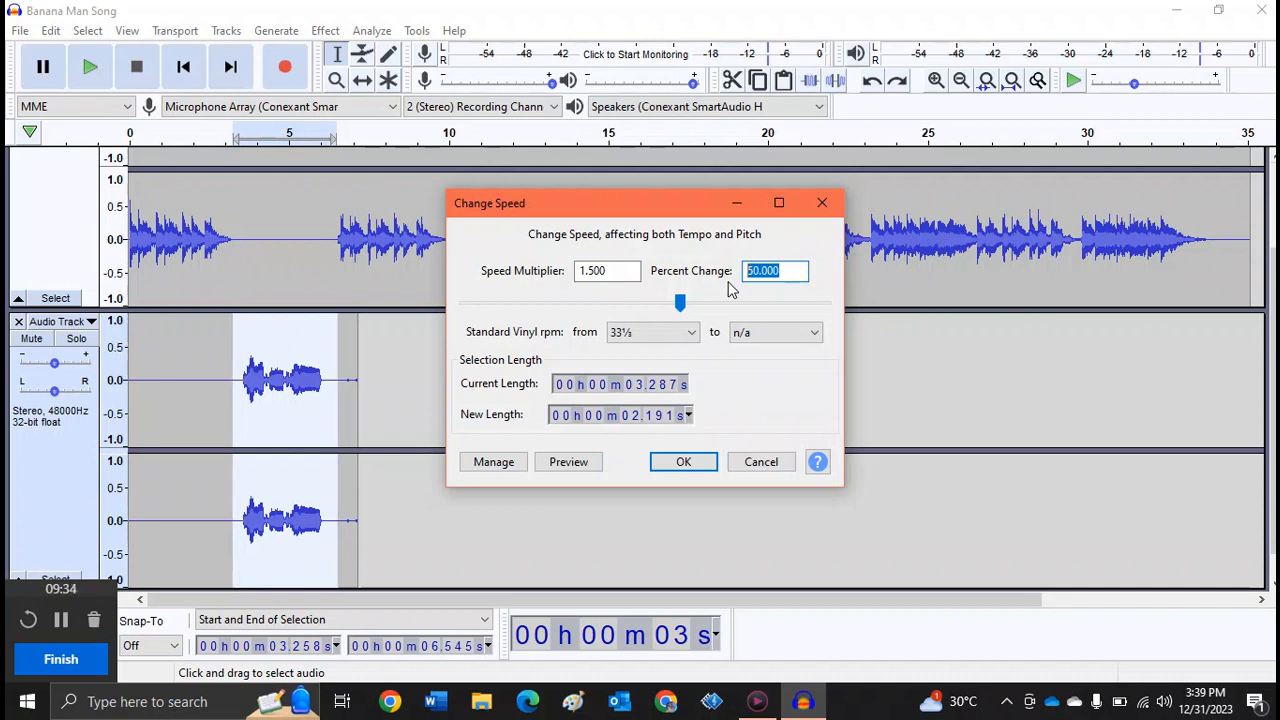
type(".5")
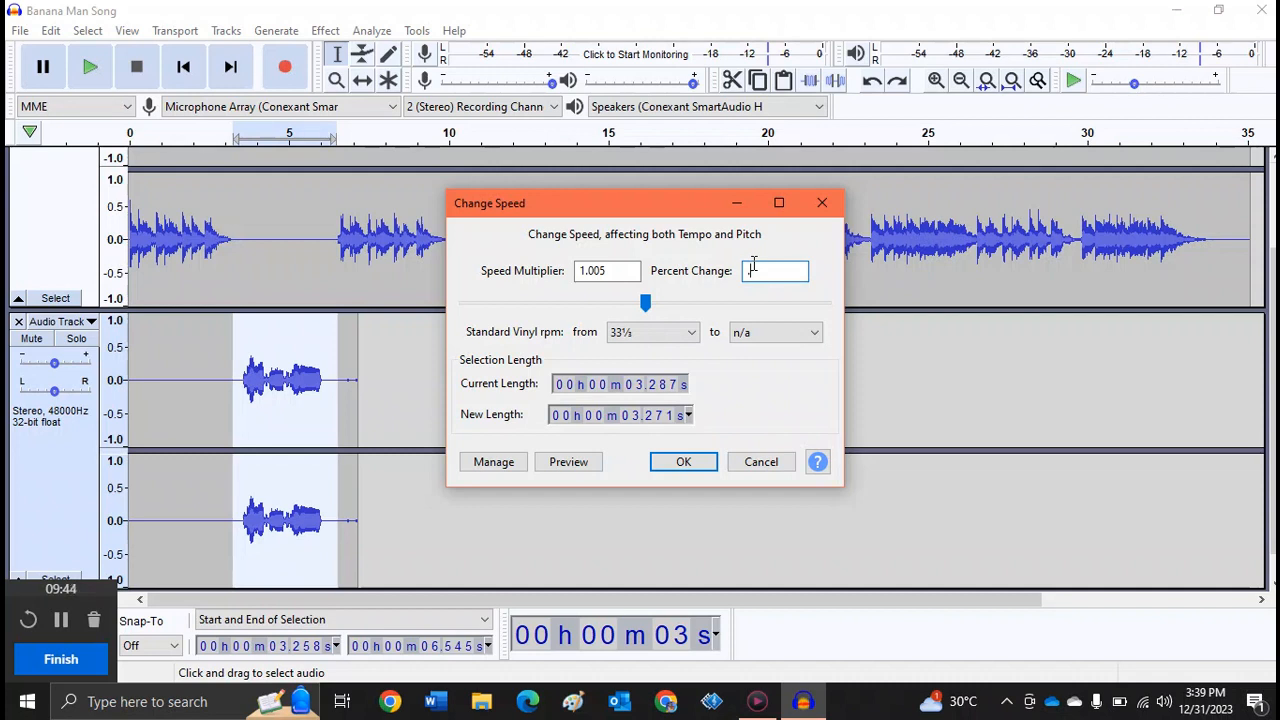
left_click(572, 464)
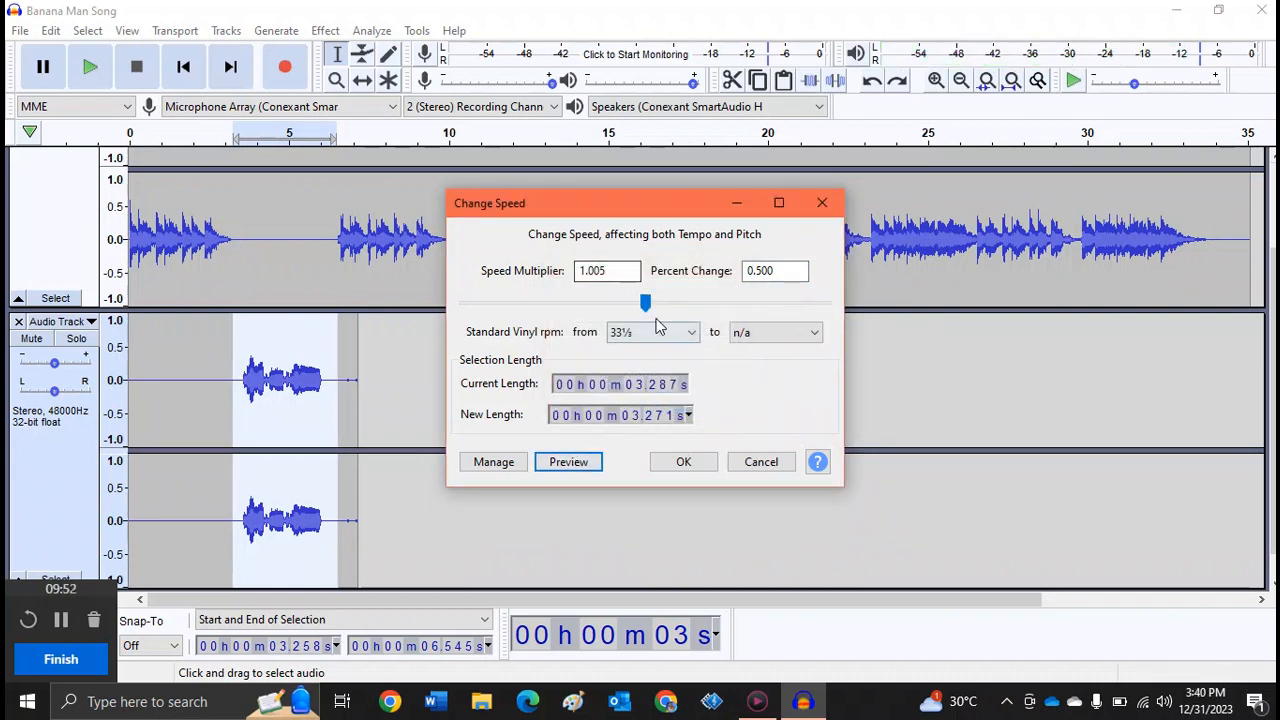
- Slow the speed to a percent change of -8 and preview it
left_click_drag(645, 302, 620, 310)
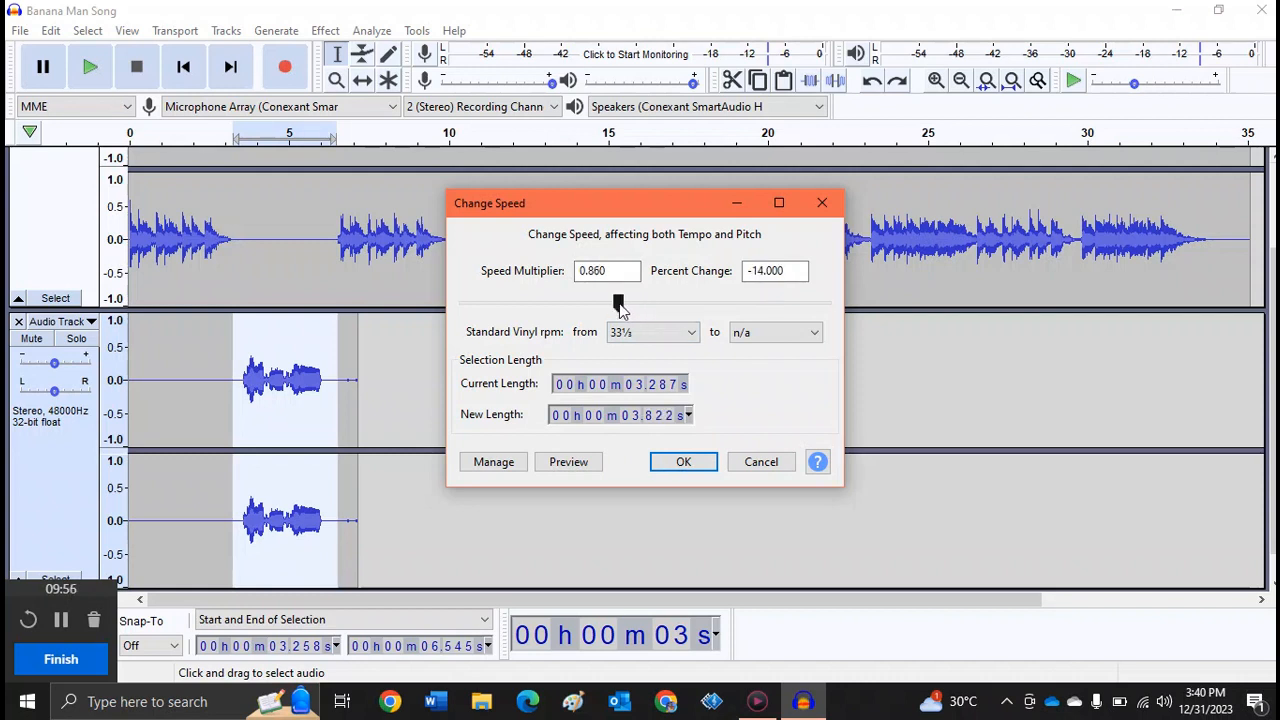
left_click_drag(620, 310, 632, 311)
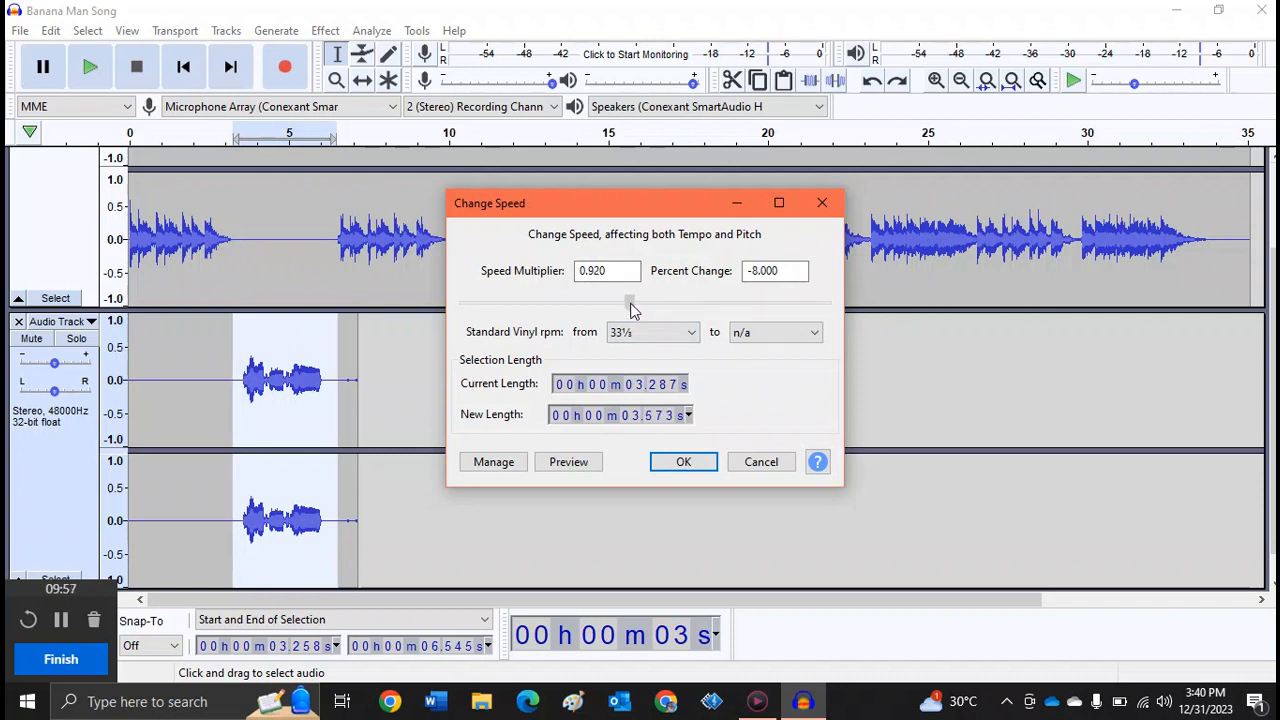
left_click(583, 461)
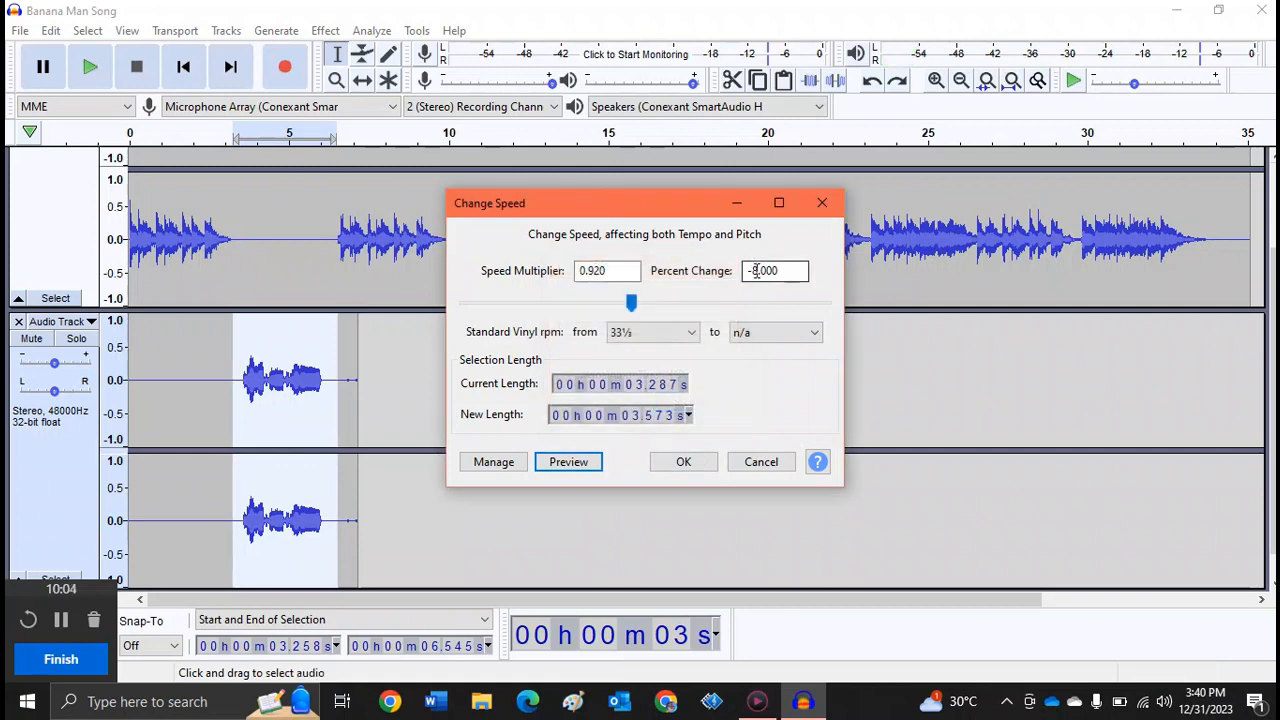
- Apply a speed change of -50 percent to the selected part of the recording and play it
left_click(757, 271)
key("BackSpace")
type("50")
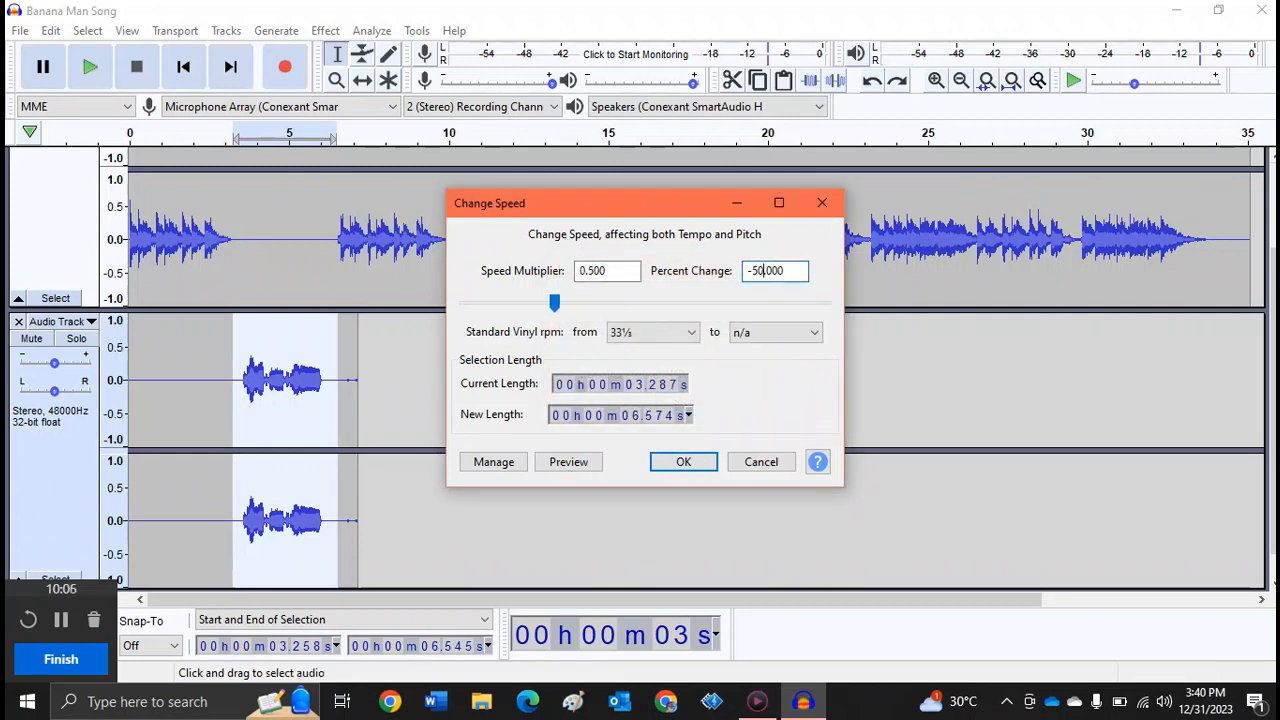
left_click(683, 462)
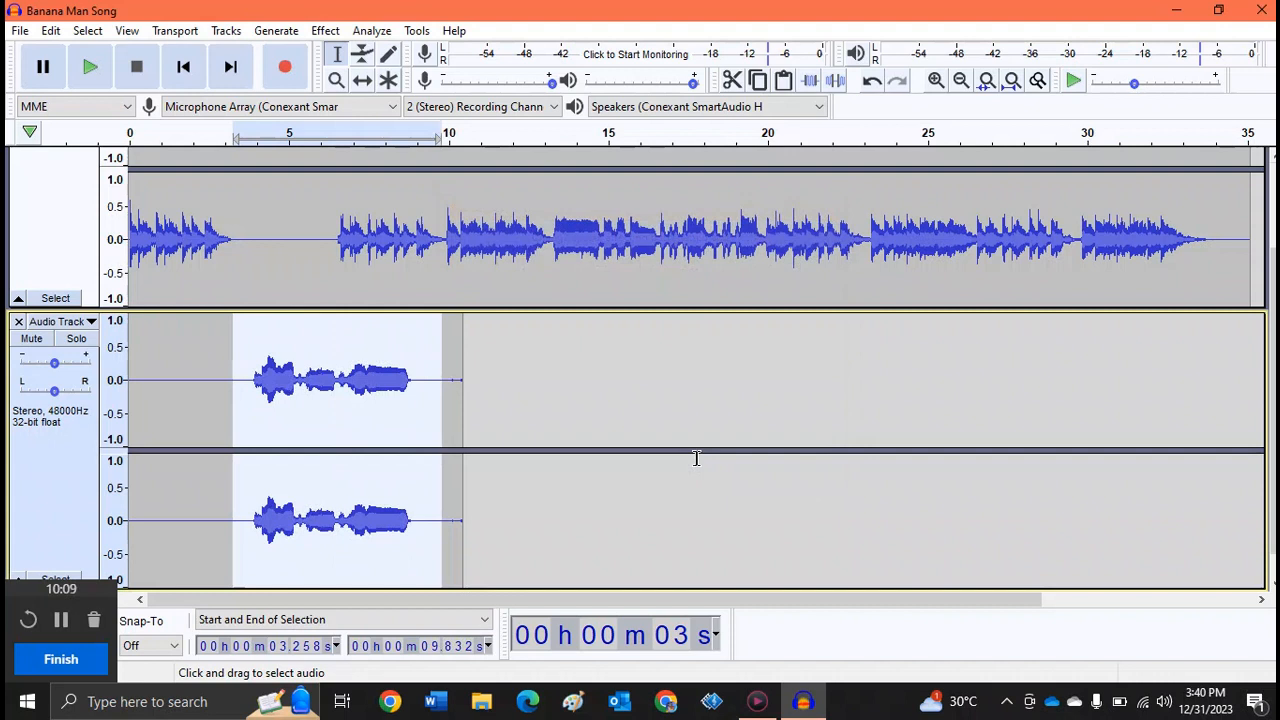
left_click(88, 72)
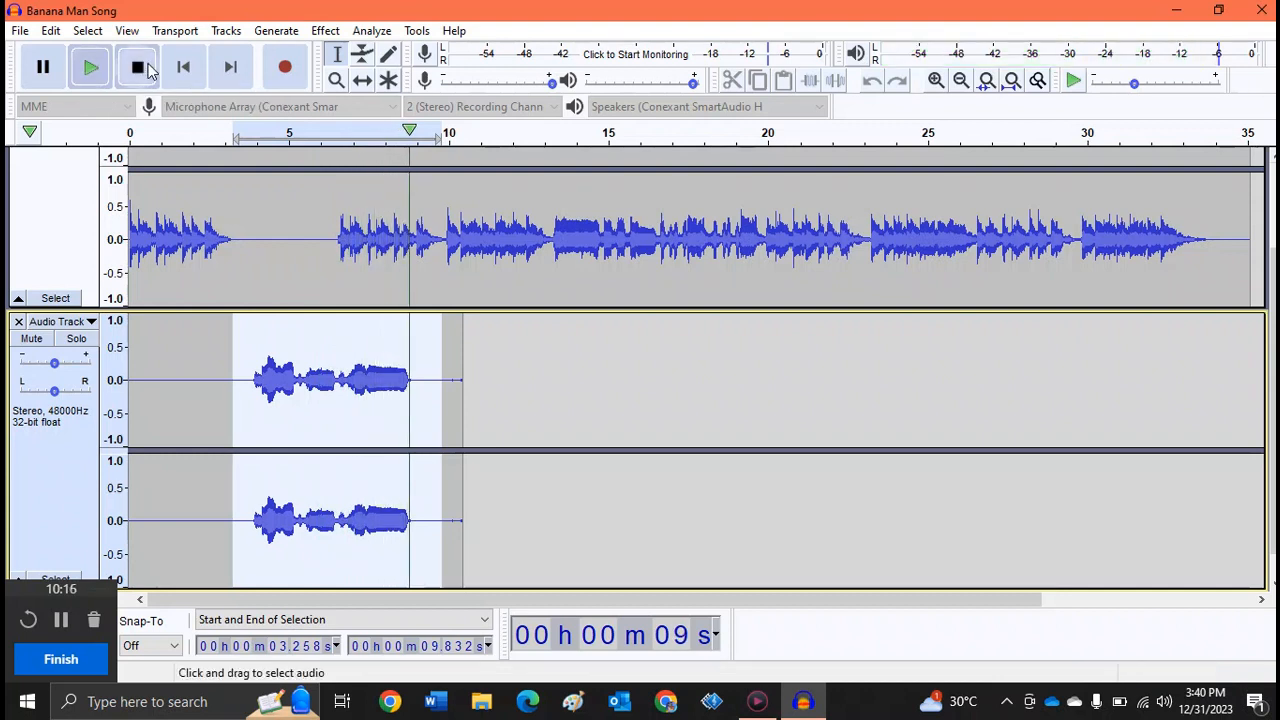
- Undo the speed change on the recording
left_click(50, 30)
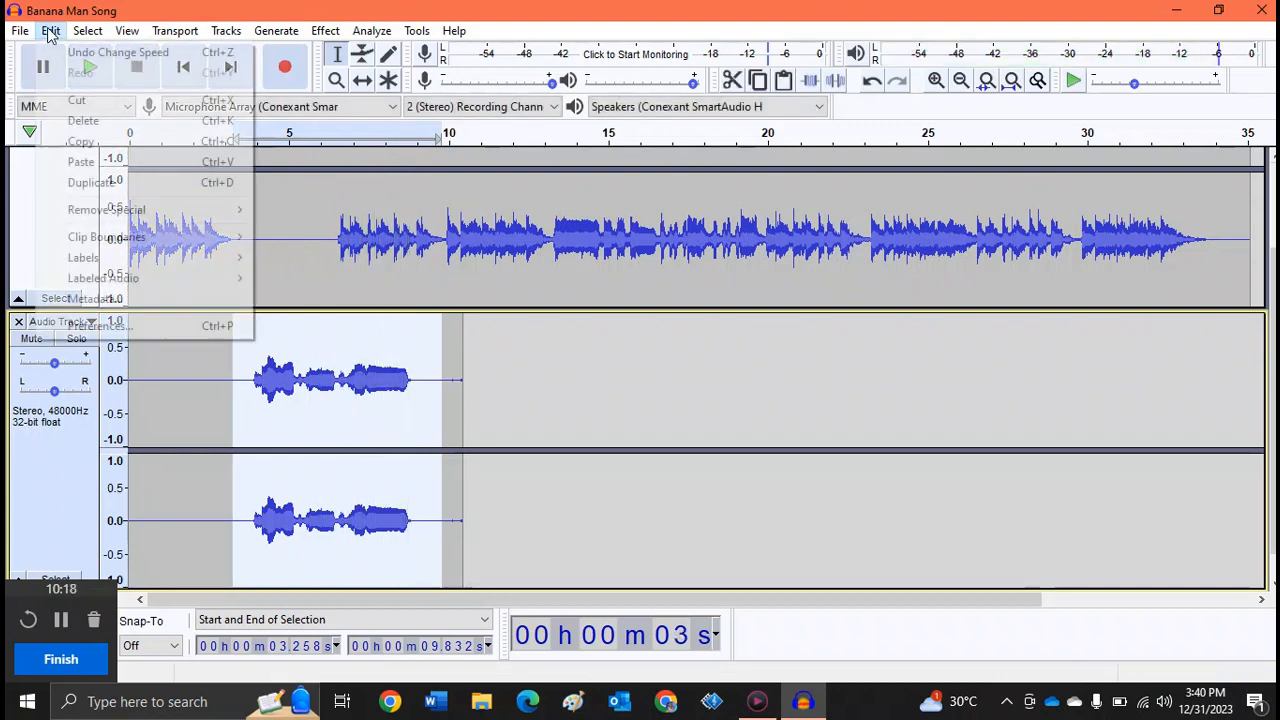
left_click(87, 55)
- Select the audible part of the recording from about 3.5 to 6.1 seconds
left_click(325, 30)
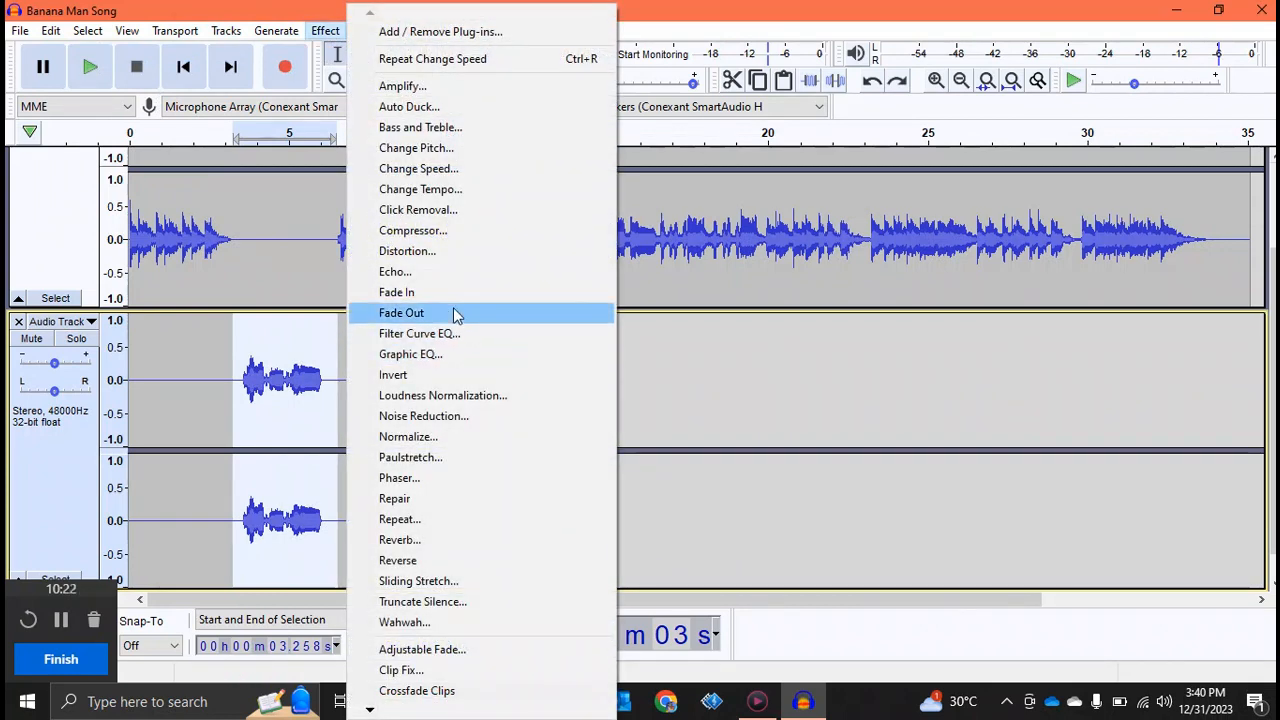
left_click(395, 314)
left_click(252, 380)
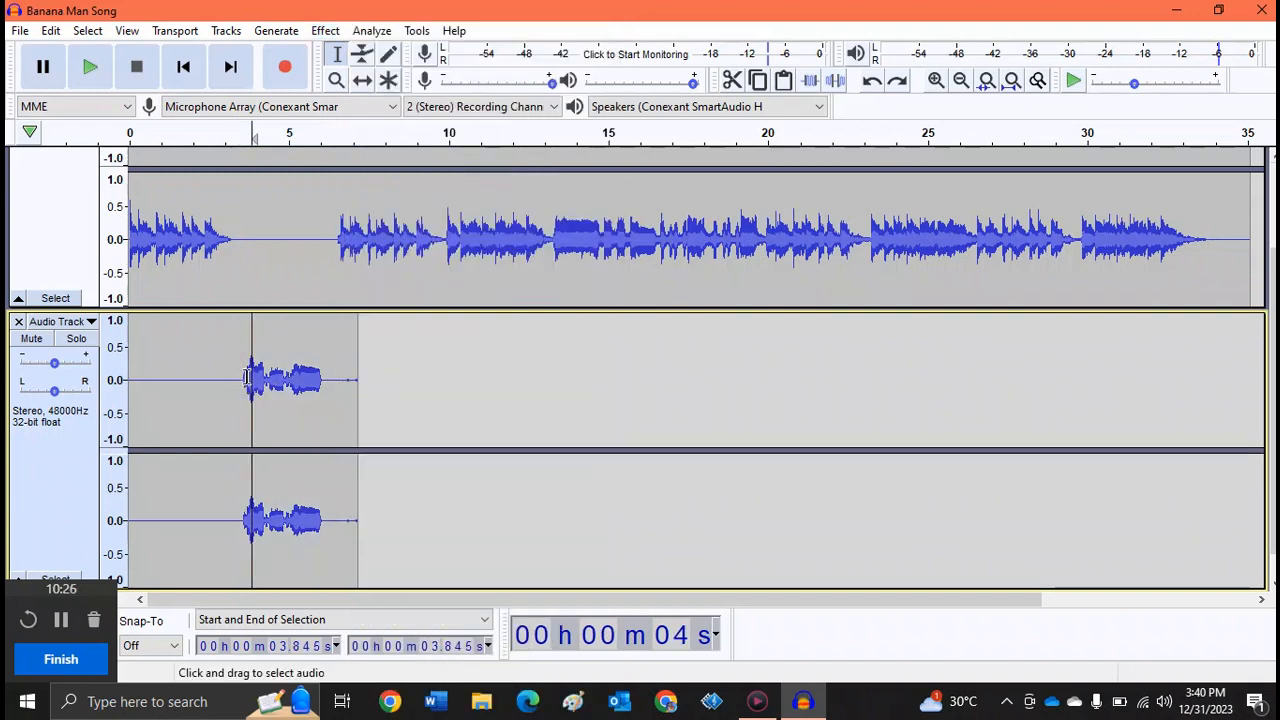
left_click_drag(241, 377, 320, 380)
left_click_drag(326, 385, 322, 385)
- Apply Fade In to the selected part of the recording and play it
left_click(326, 31)
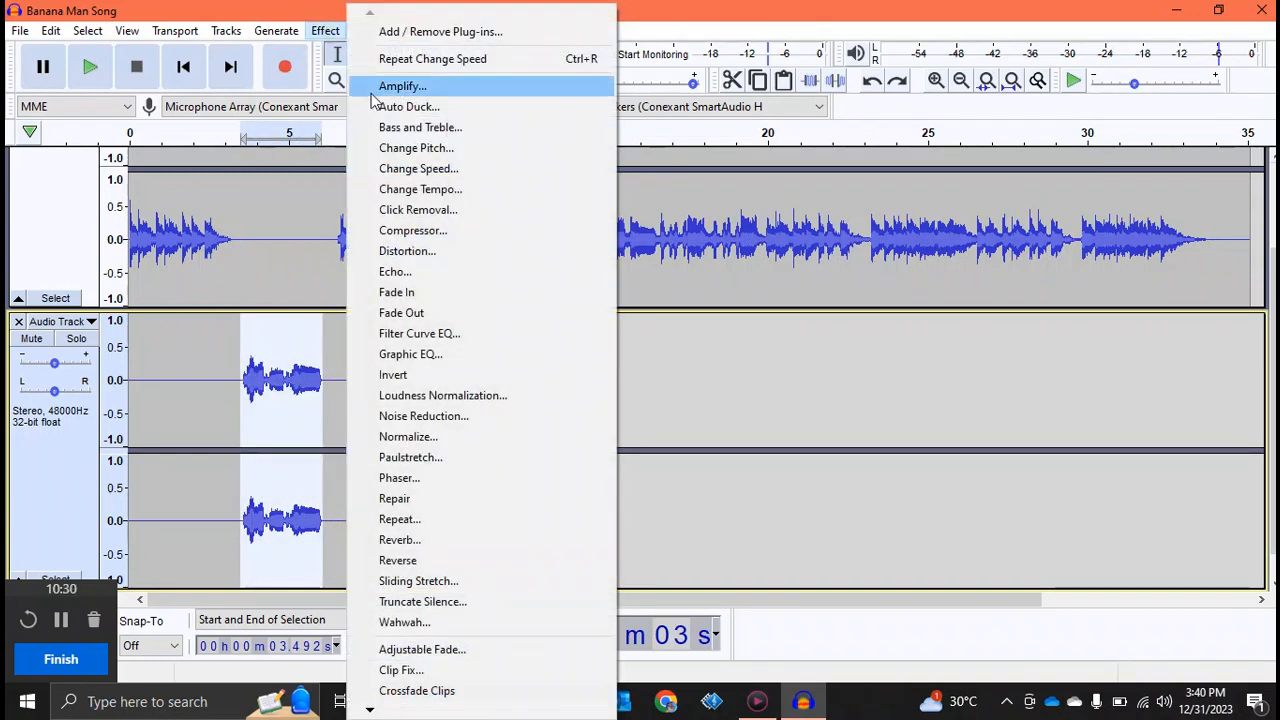
left_click(396, 292)
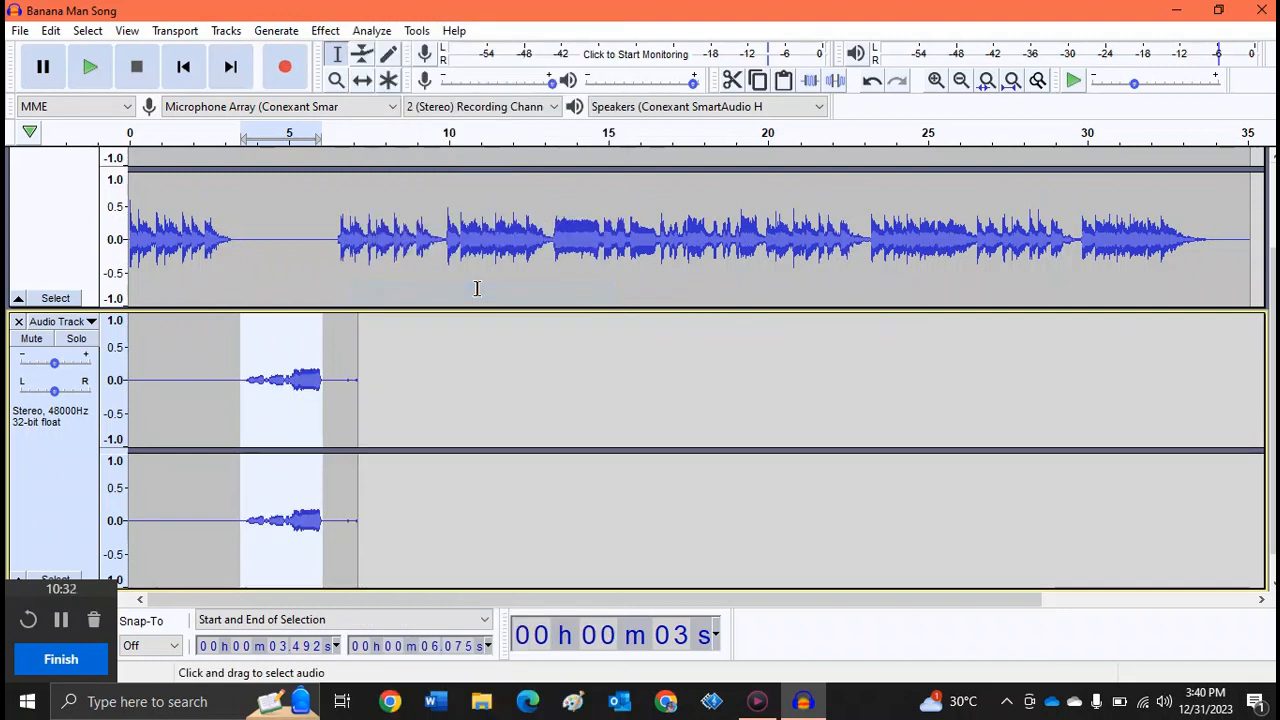
left_click(90, 67)
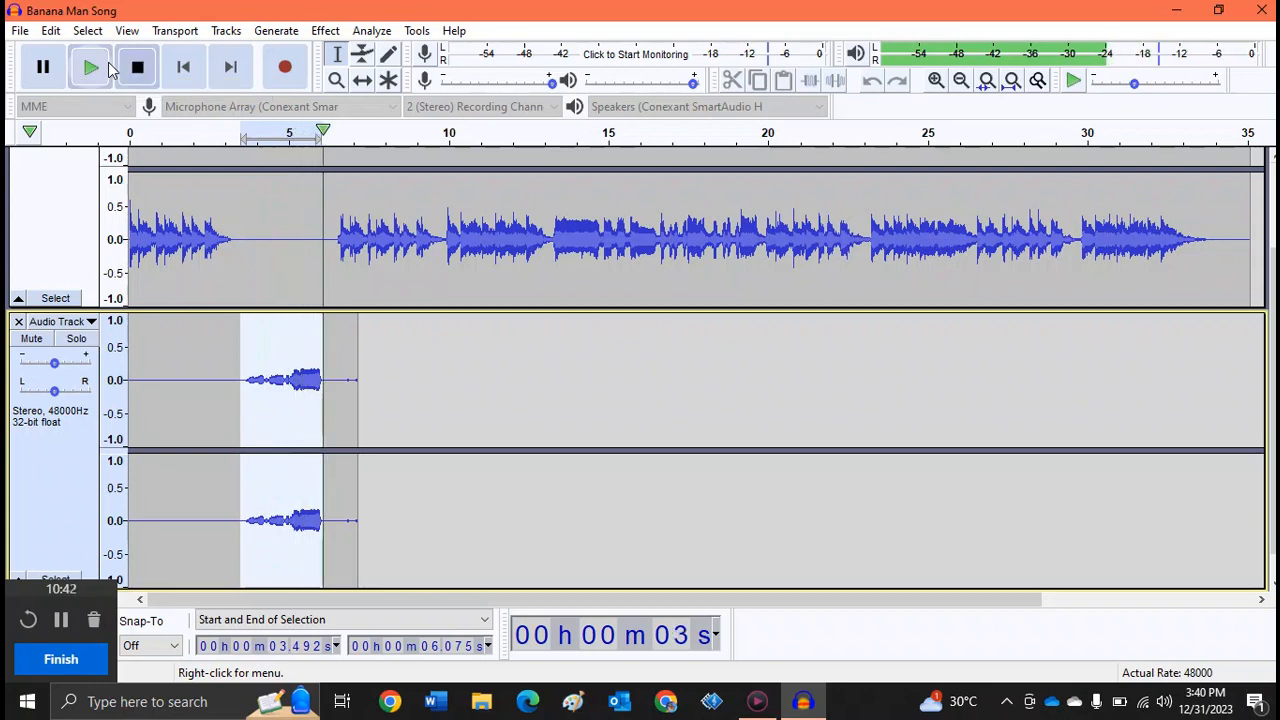
- Undo the fade-in on the recording
left_click(50, 30)
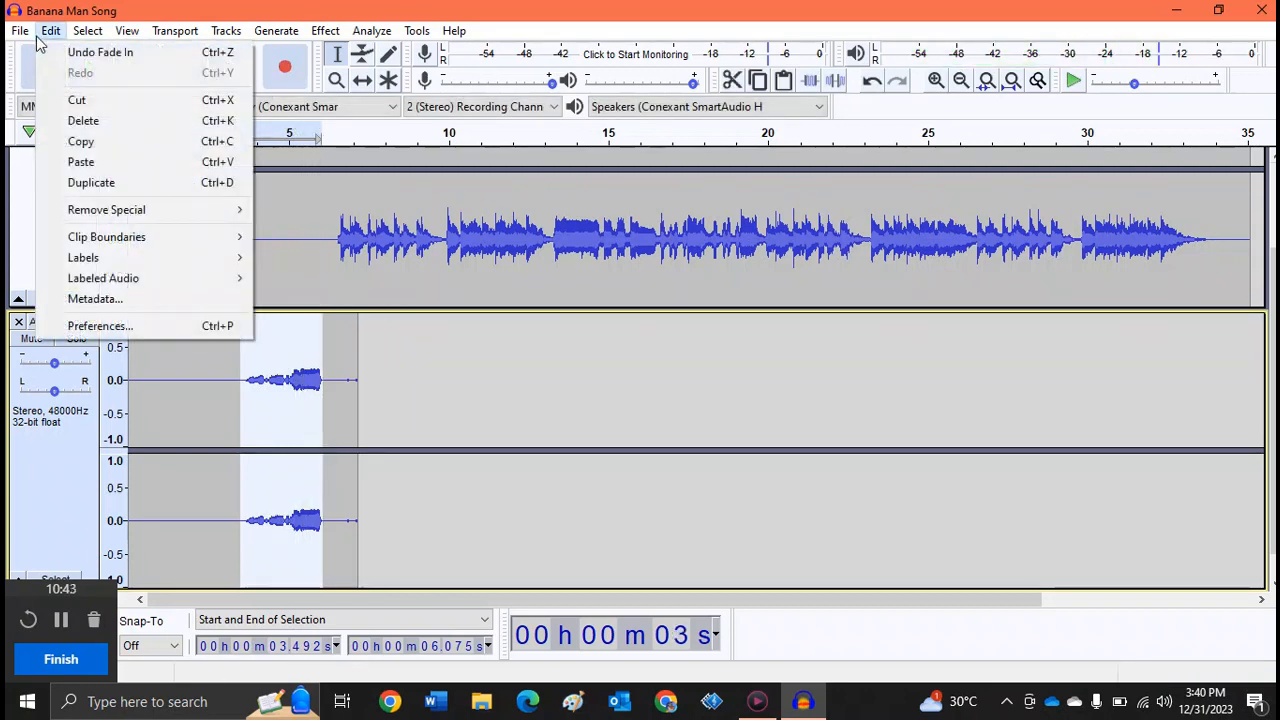
left_click(95, 53)
- Apply Fade Out to the selected part of the recording and play it
left_click(325, 30)
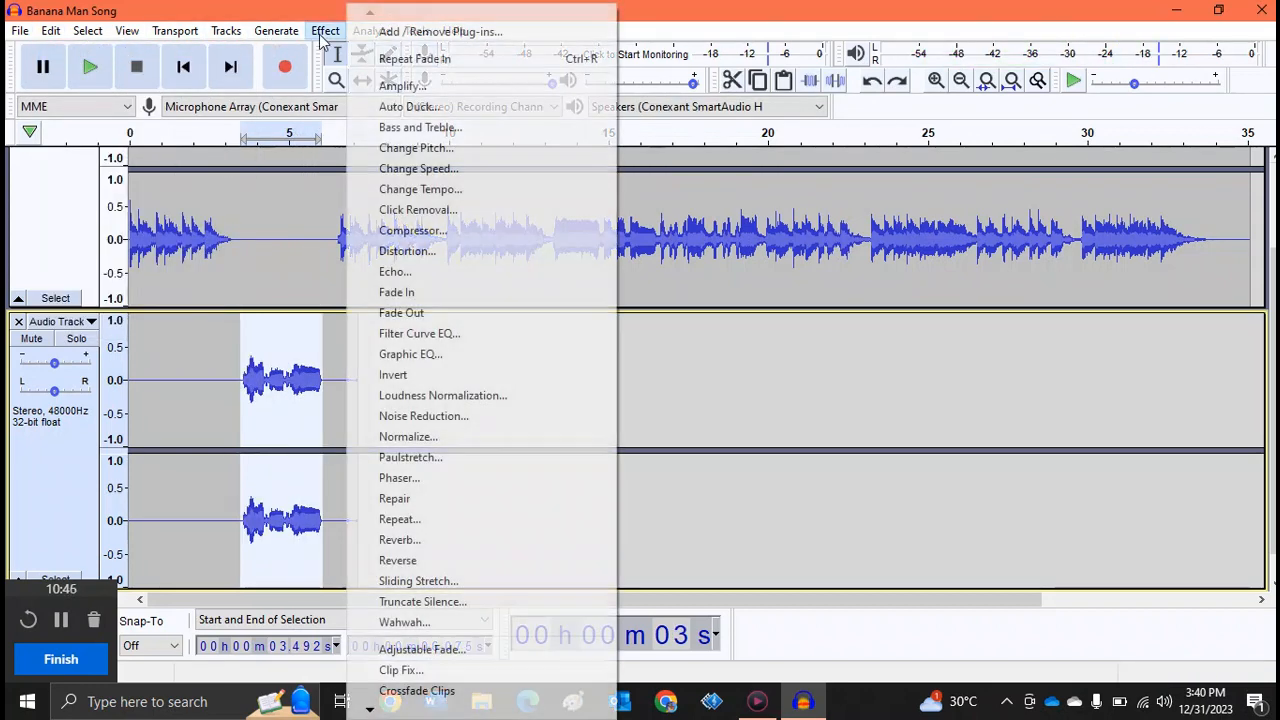
left_click(451, 313)
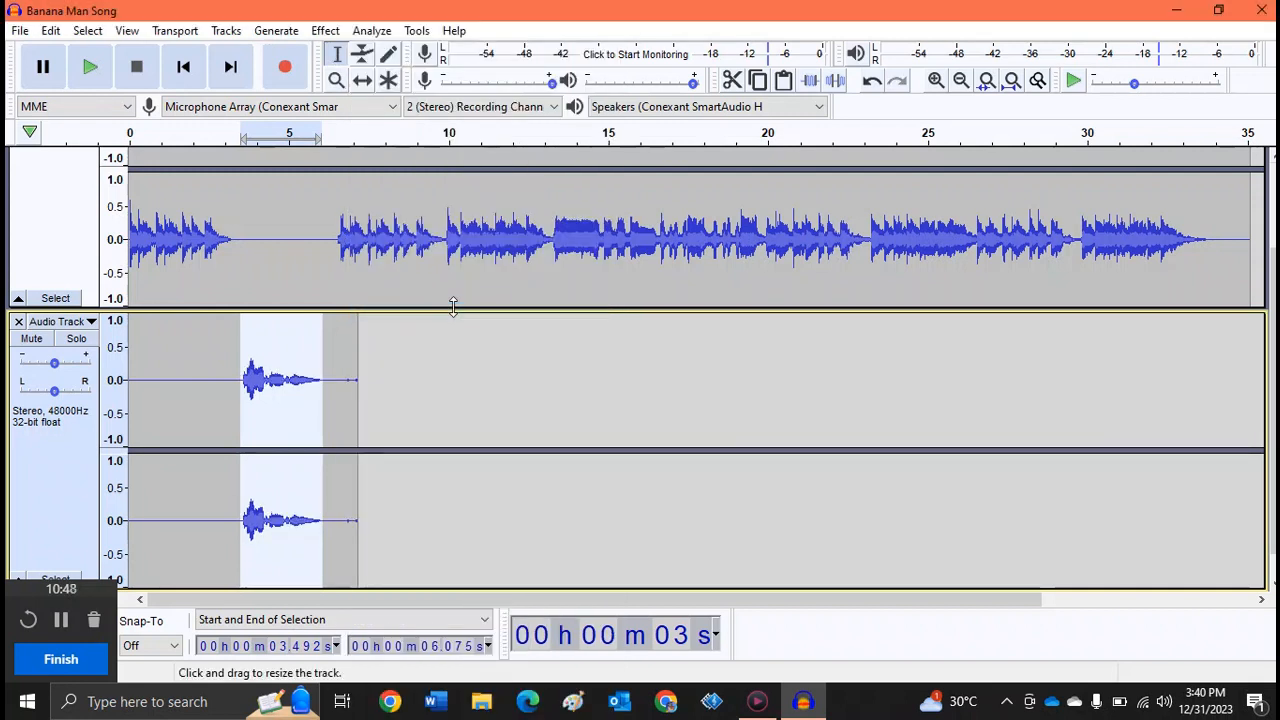
left_click(92, 67)
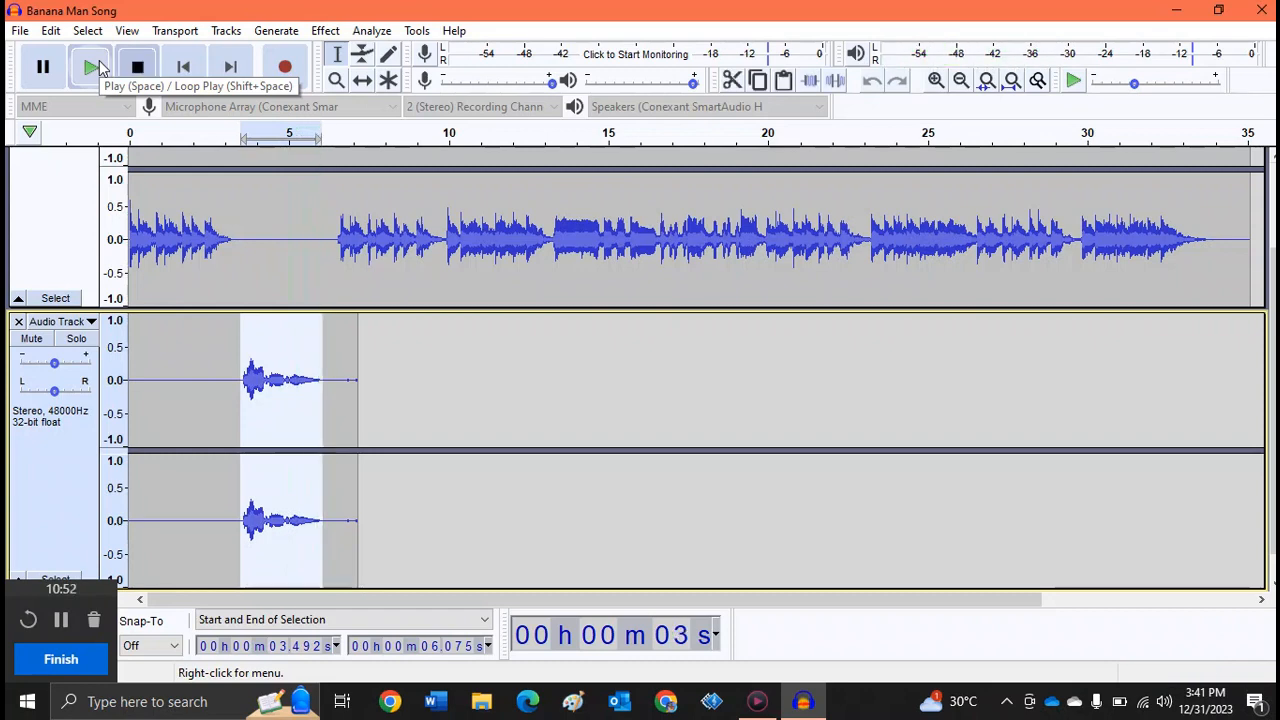
- Undo the fade-out on the selected part of the recording
left_click(50, 30)
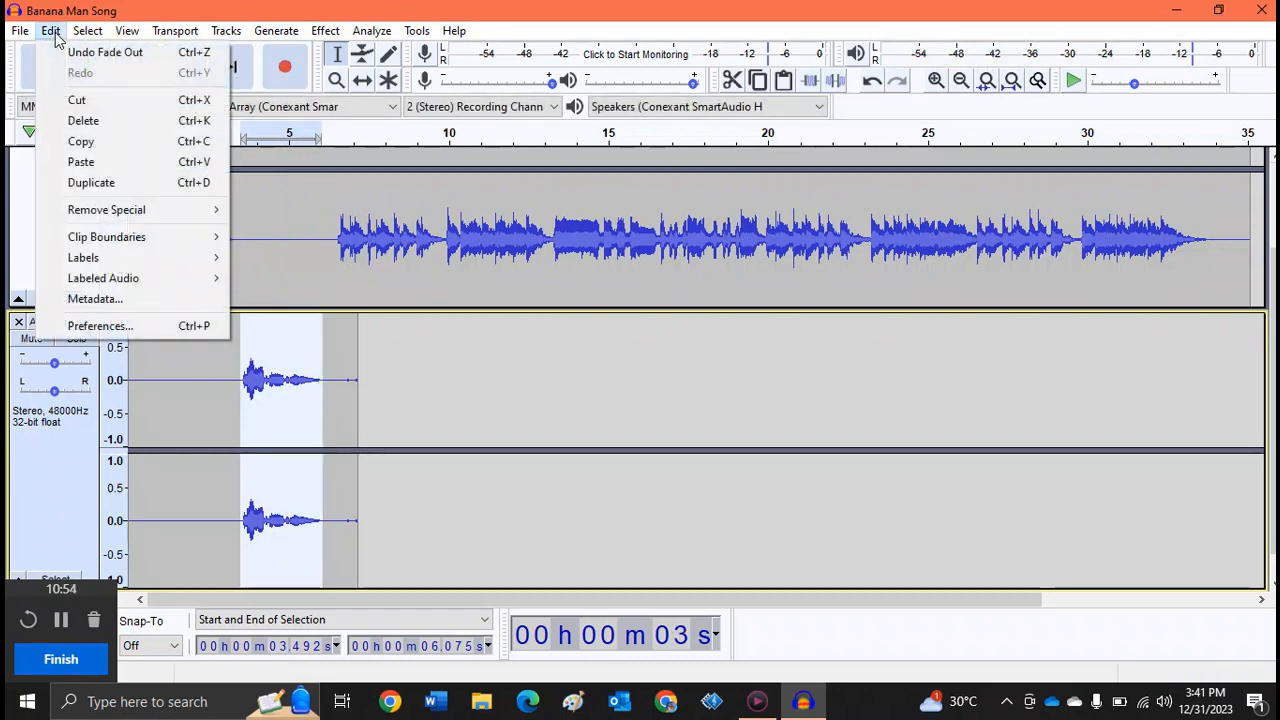
left_click(80, 55)
- Preview the Echo effect on the selected part of the recording and dismiss it without applying
left_click(325, 30)
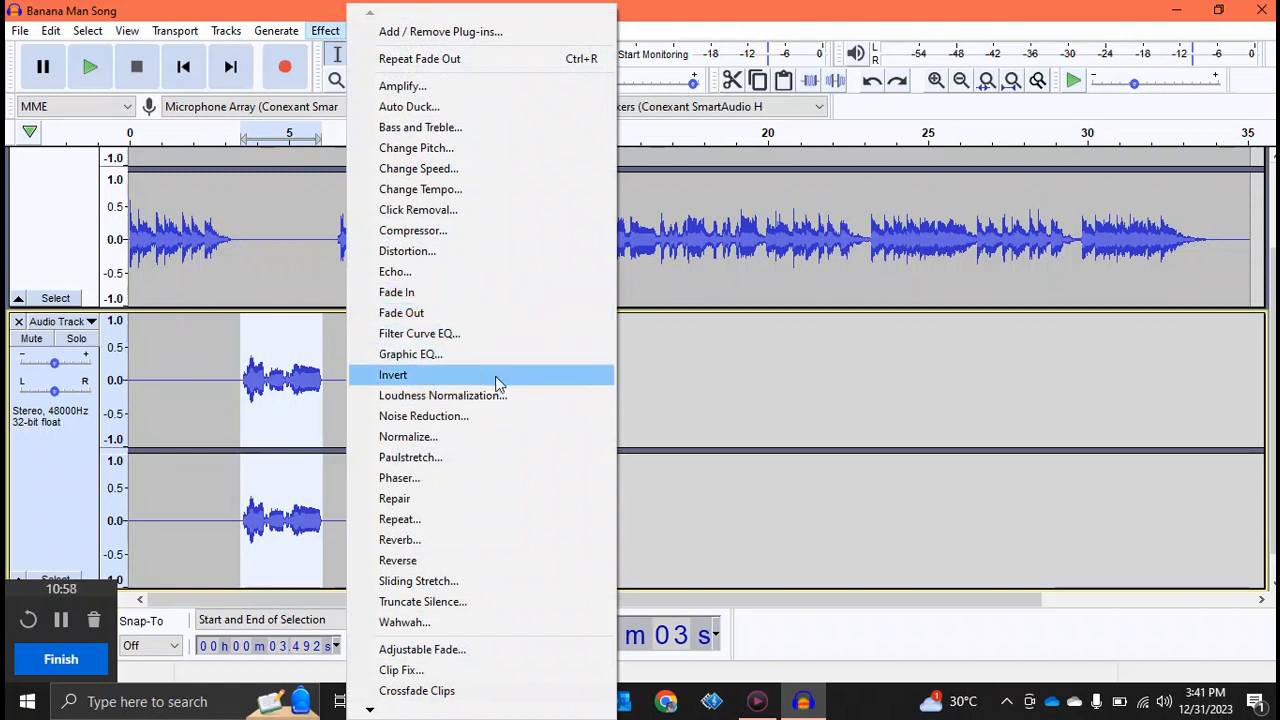
left_click(405, 273)
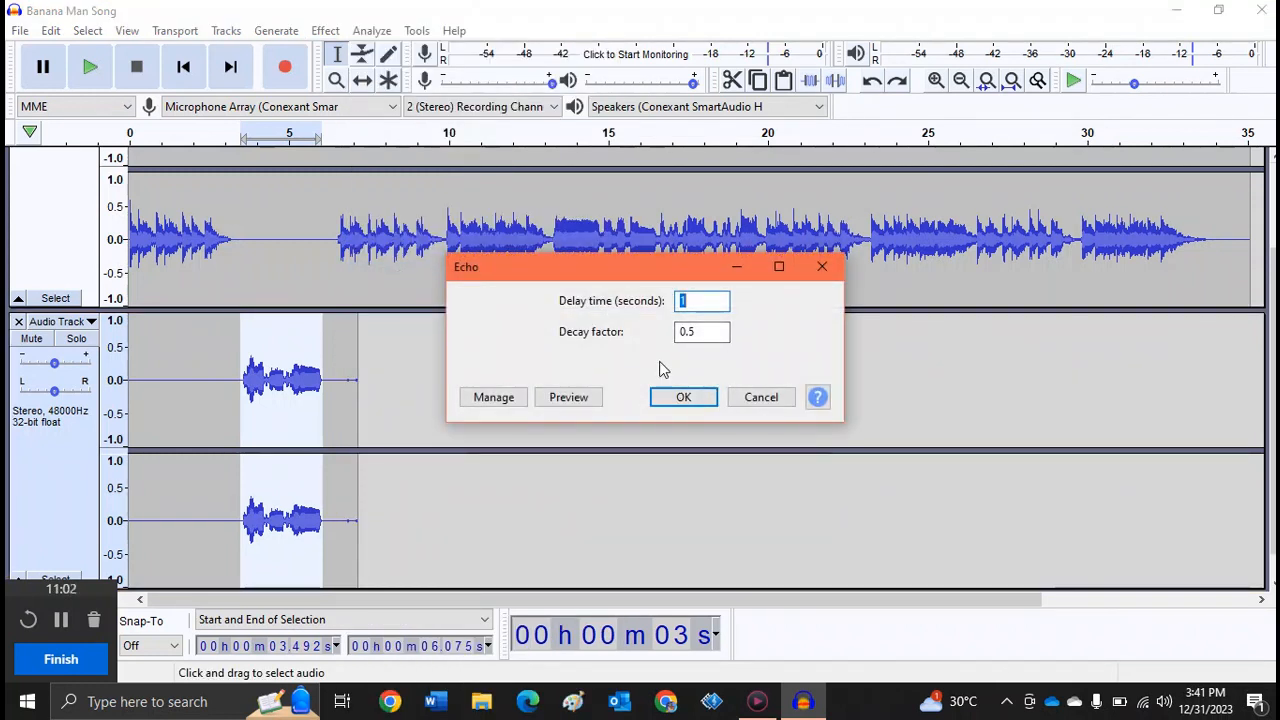
left_click(698, 298)
left_click(594, 400)
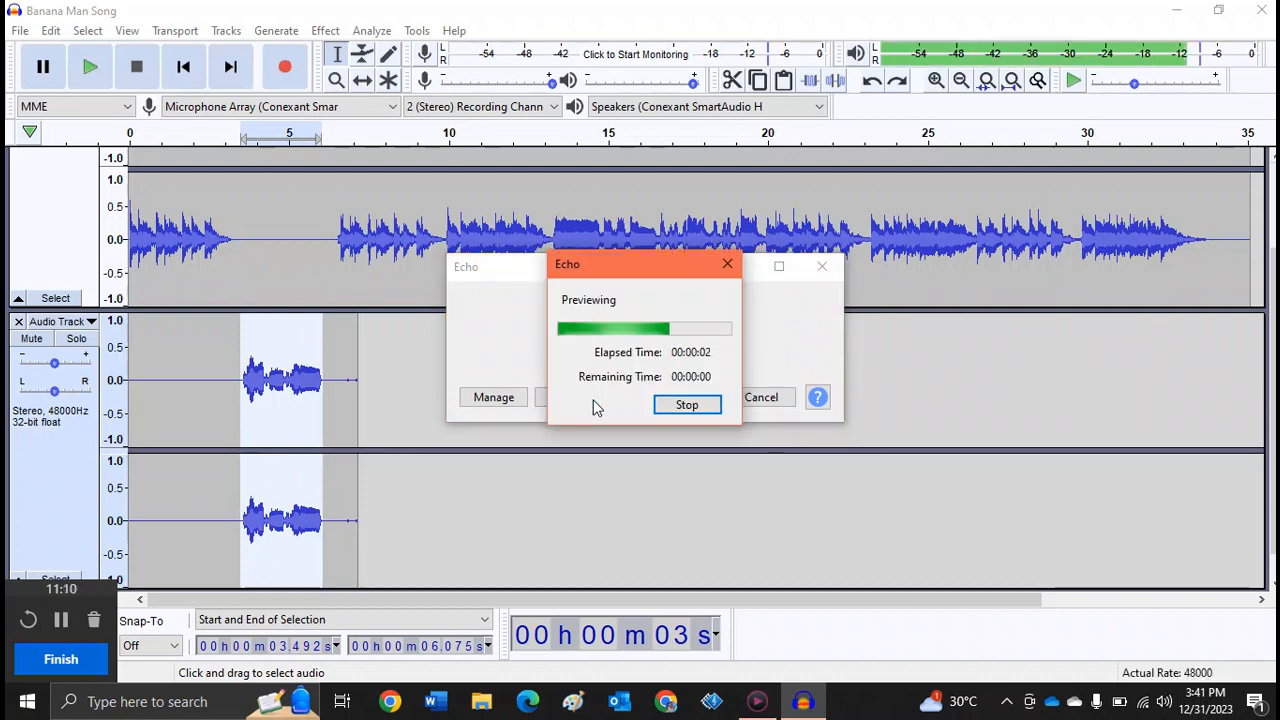
left_click(822, 266)
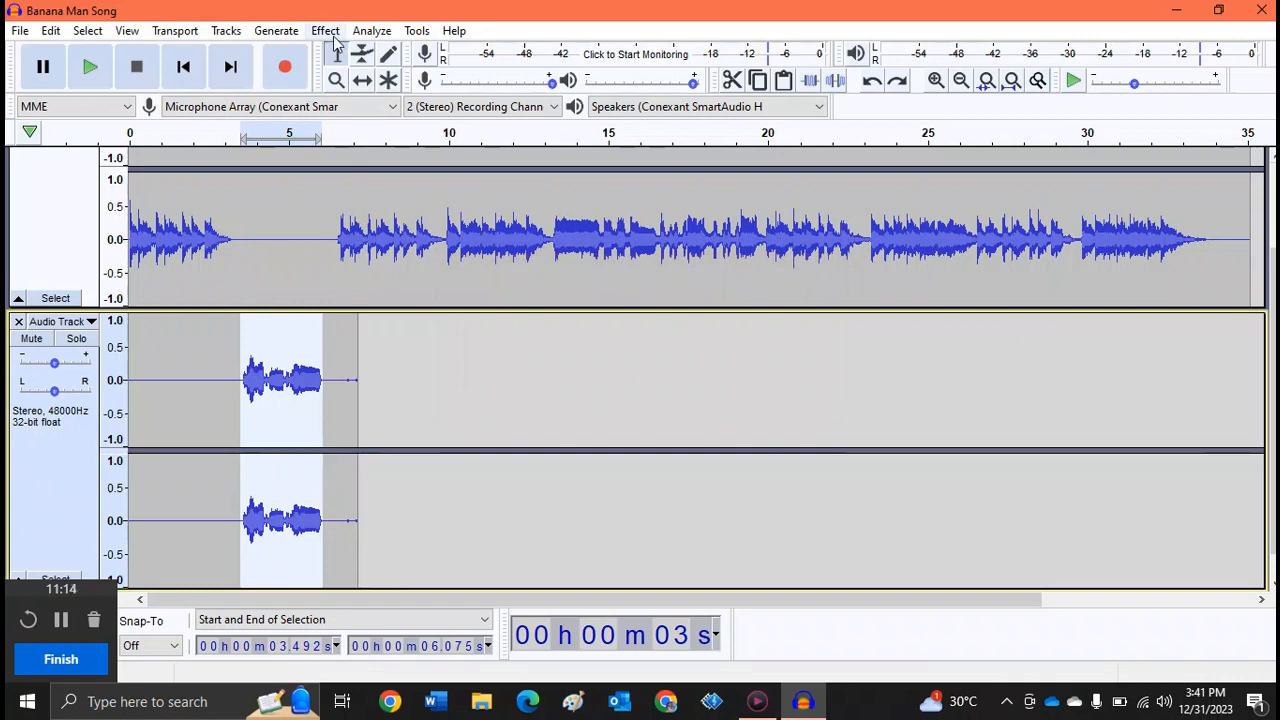
left_click(326, 31)
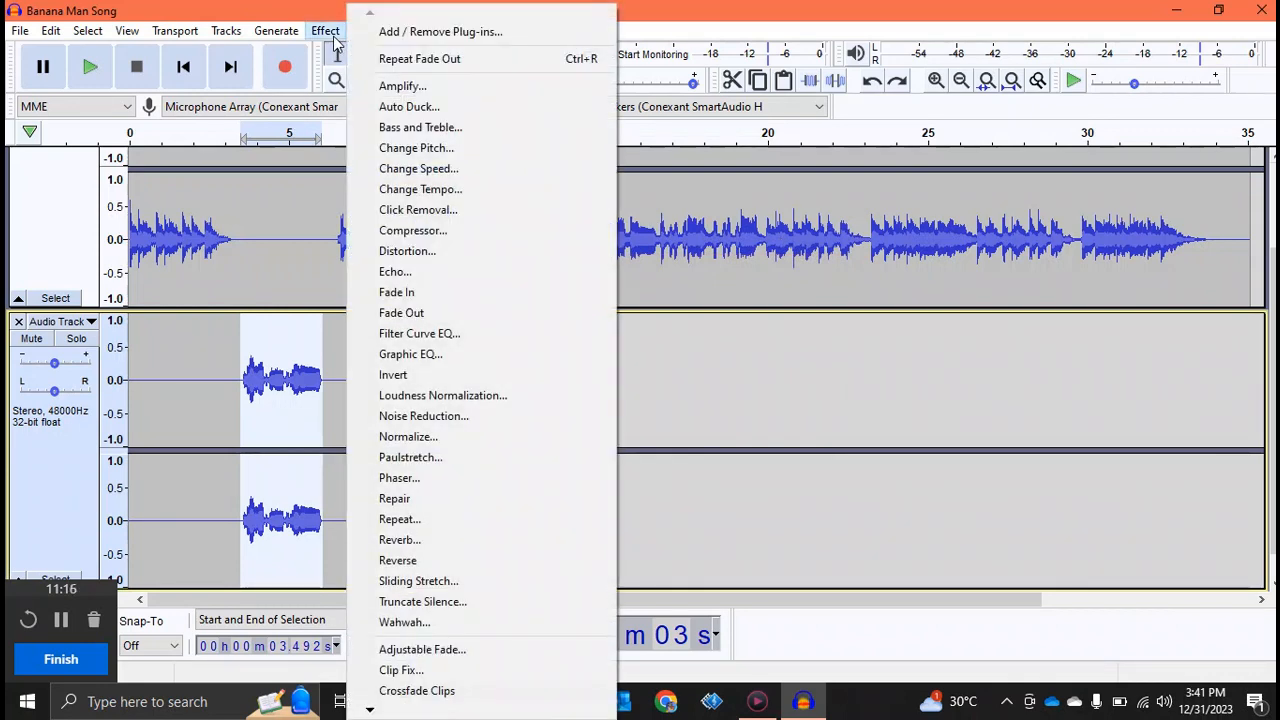
left_click(287, 262)
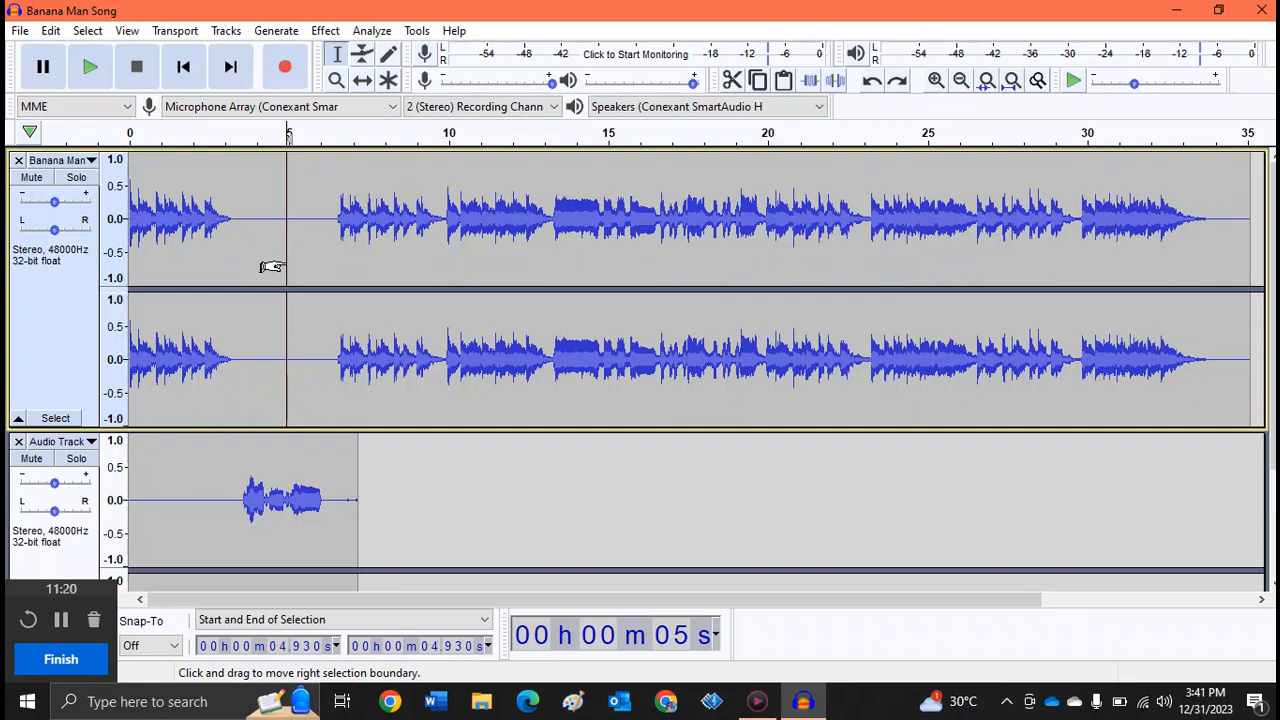
- Export the project audio as a WAV (Microsoft) file named "Banana Man Song- 2" in the Viddly folder, accepting the stereo mixdown
left_click(25, 33)
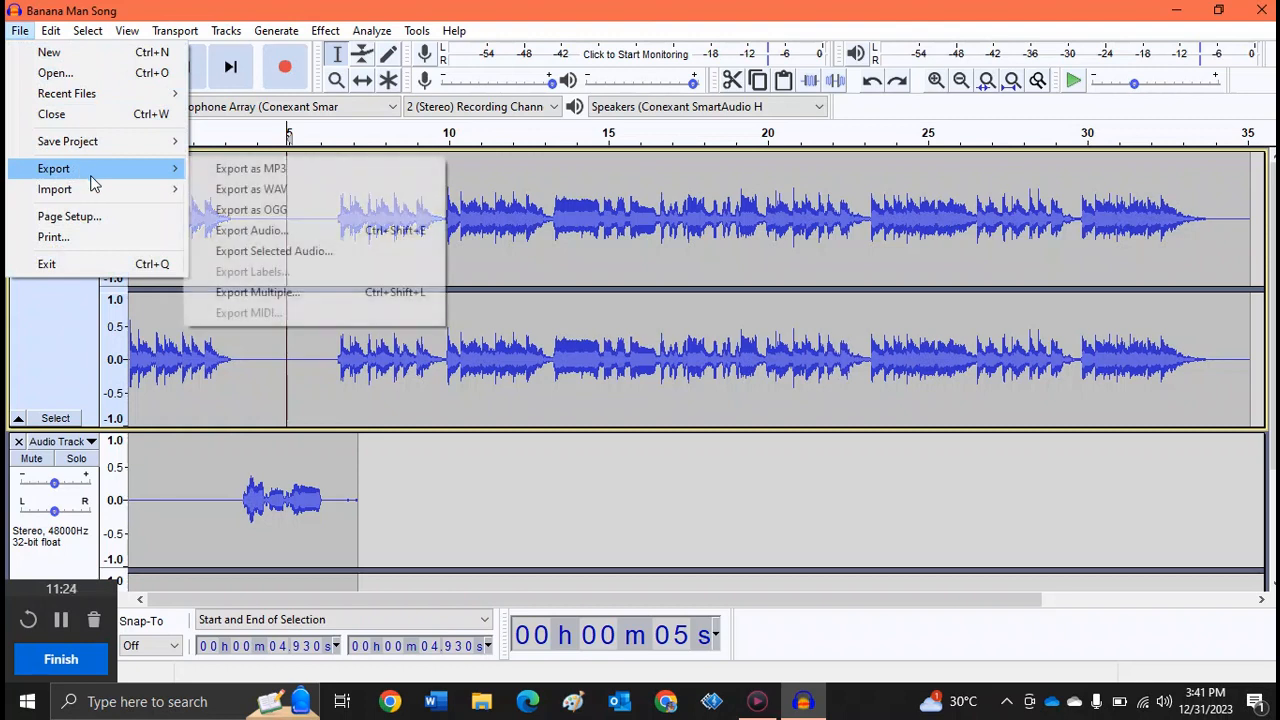
mouse_move(62, 166)
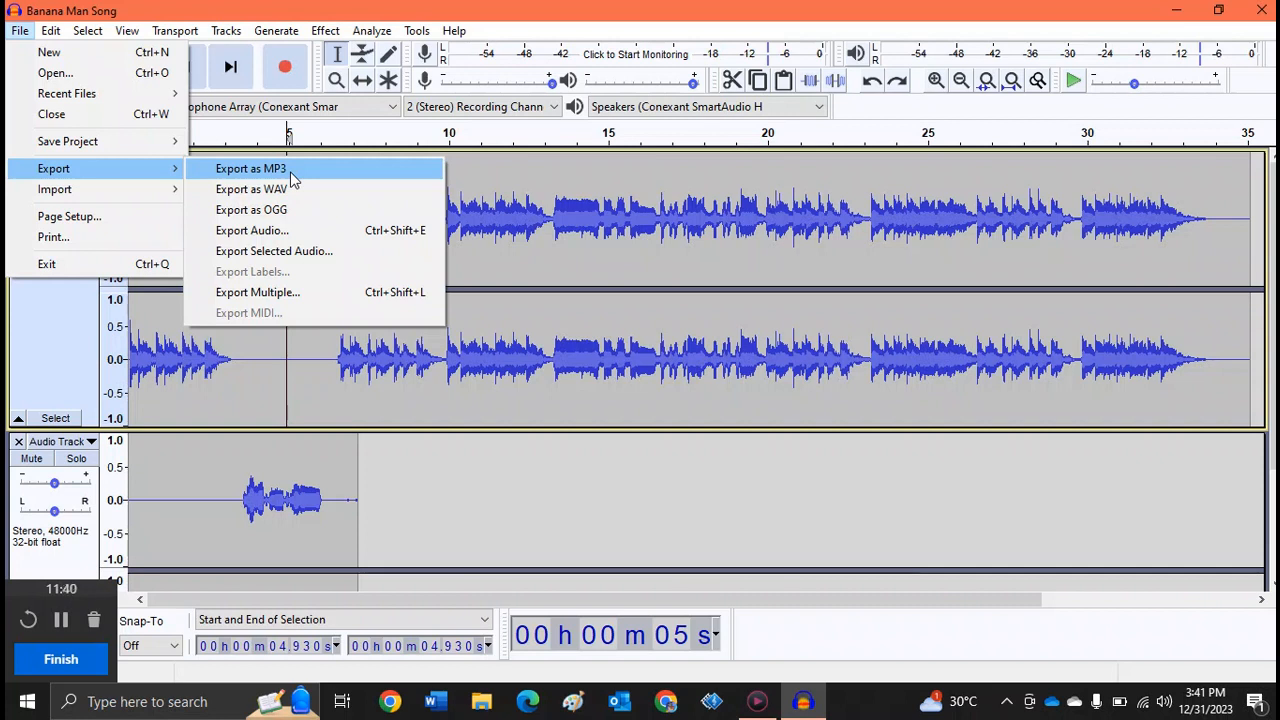
left_click(280, 240)
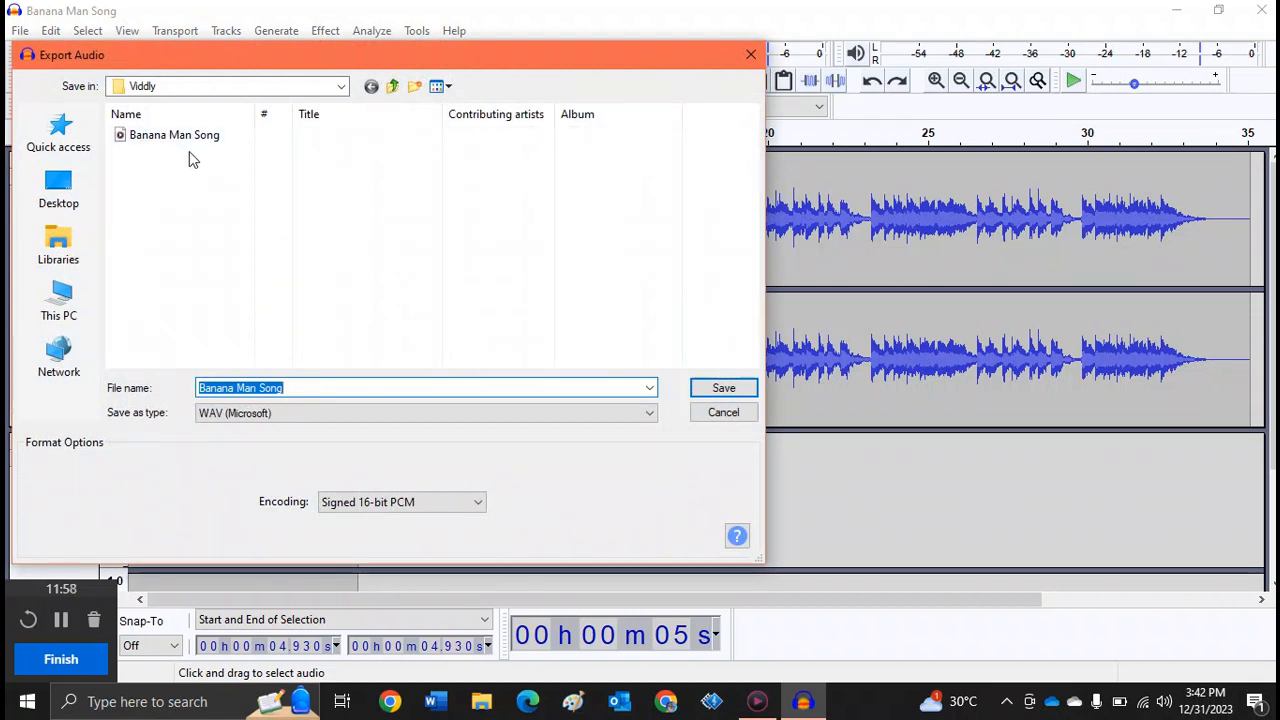
left_click(318, 390)
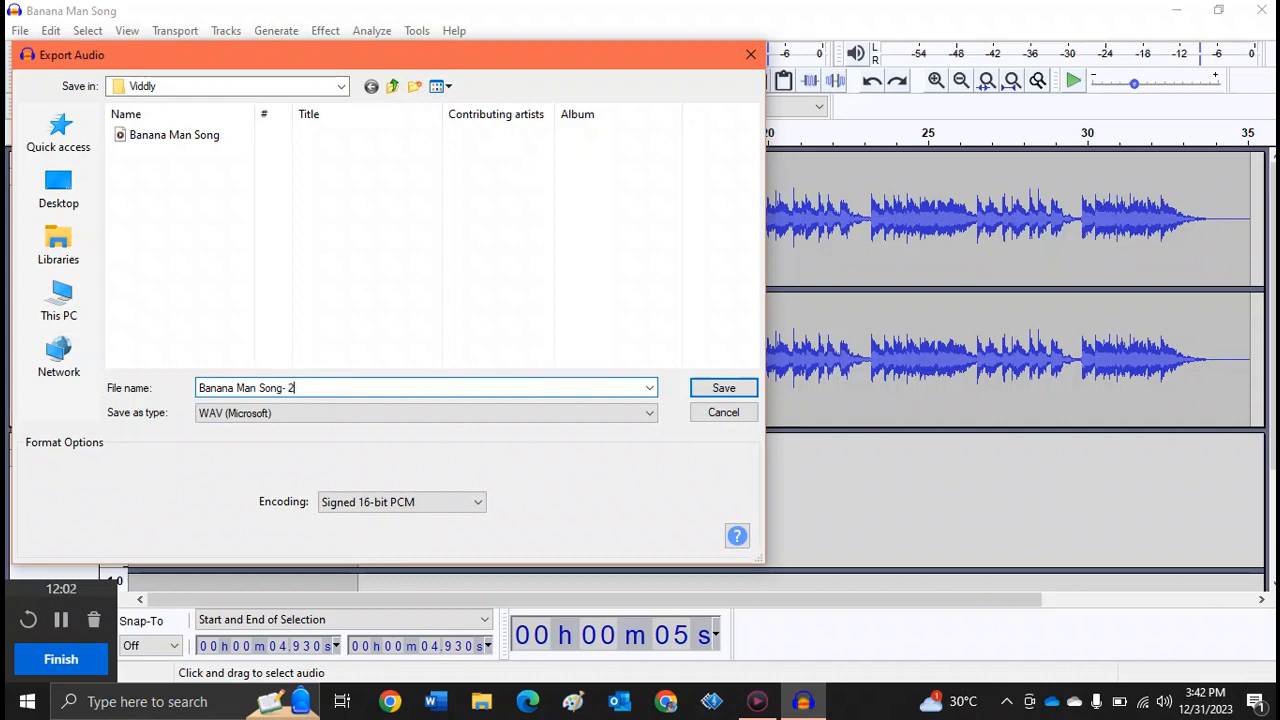
left_click(728, 392)
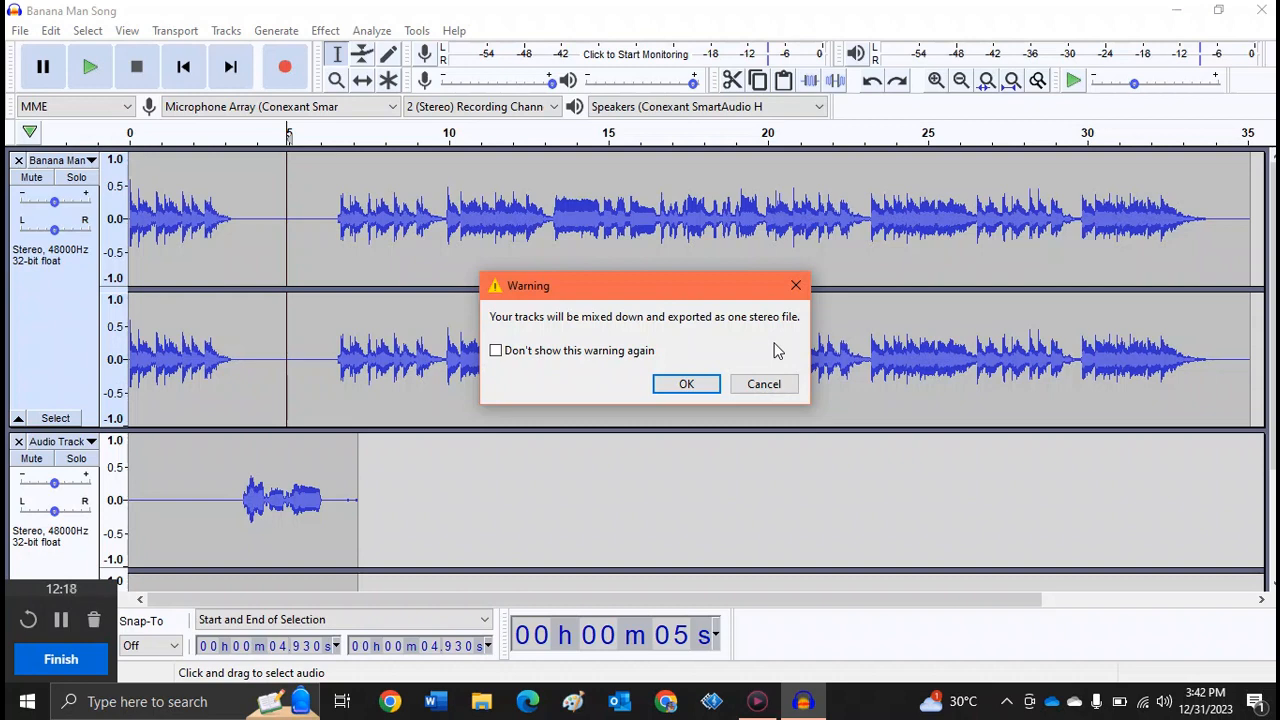
left_click(705, 388)
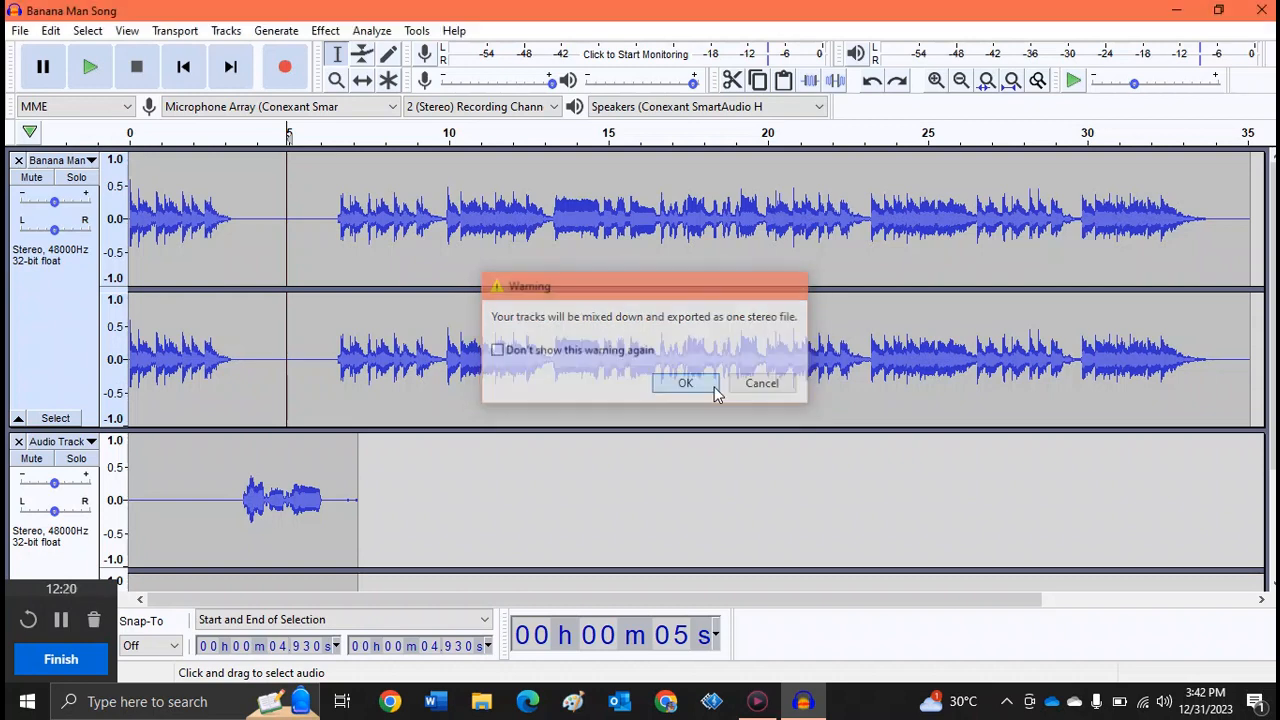
left_click(707, 516)
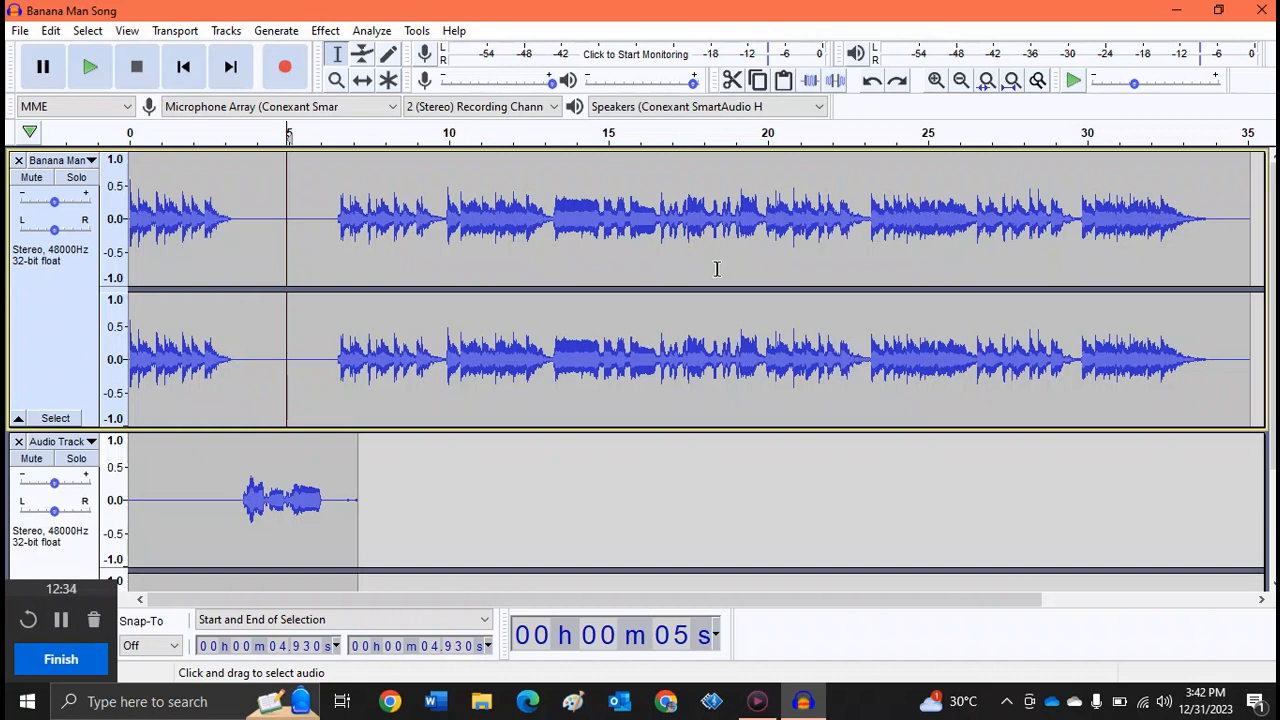
left_click(80, 668)
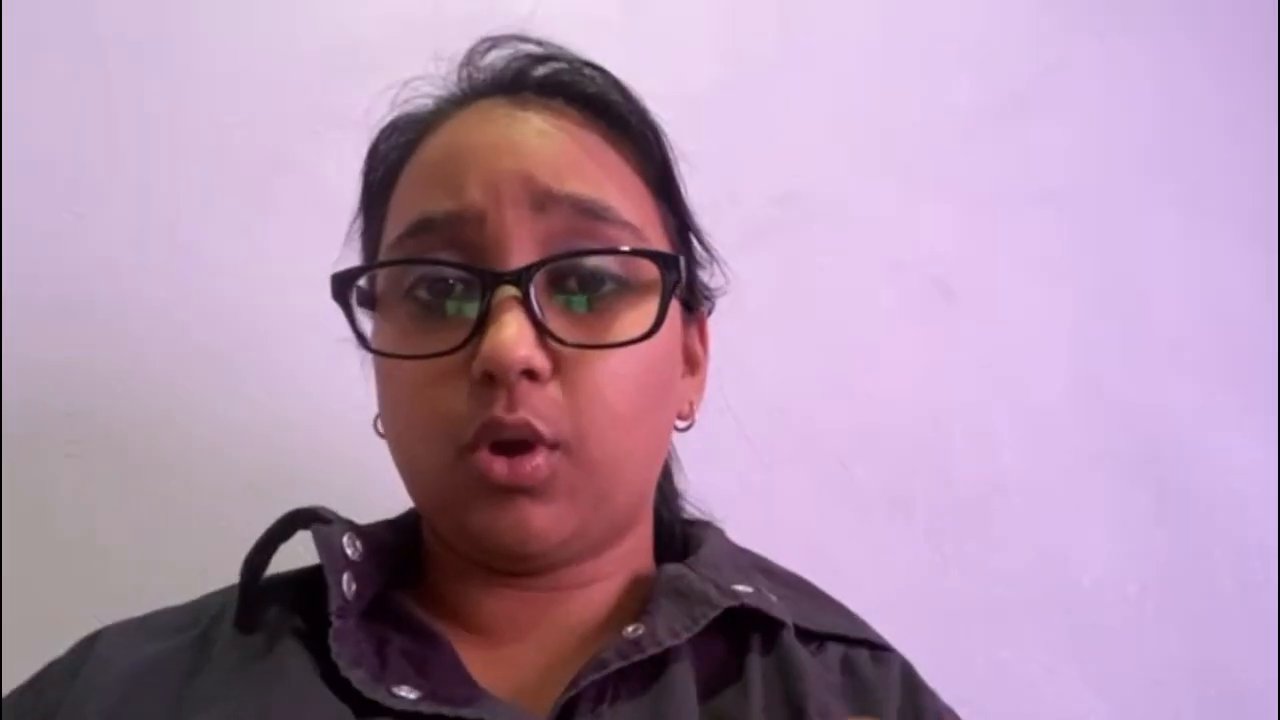